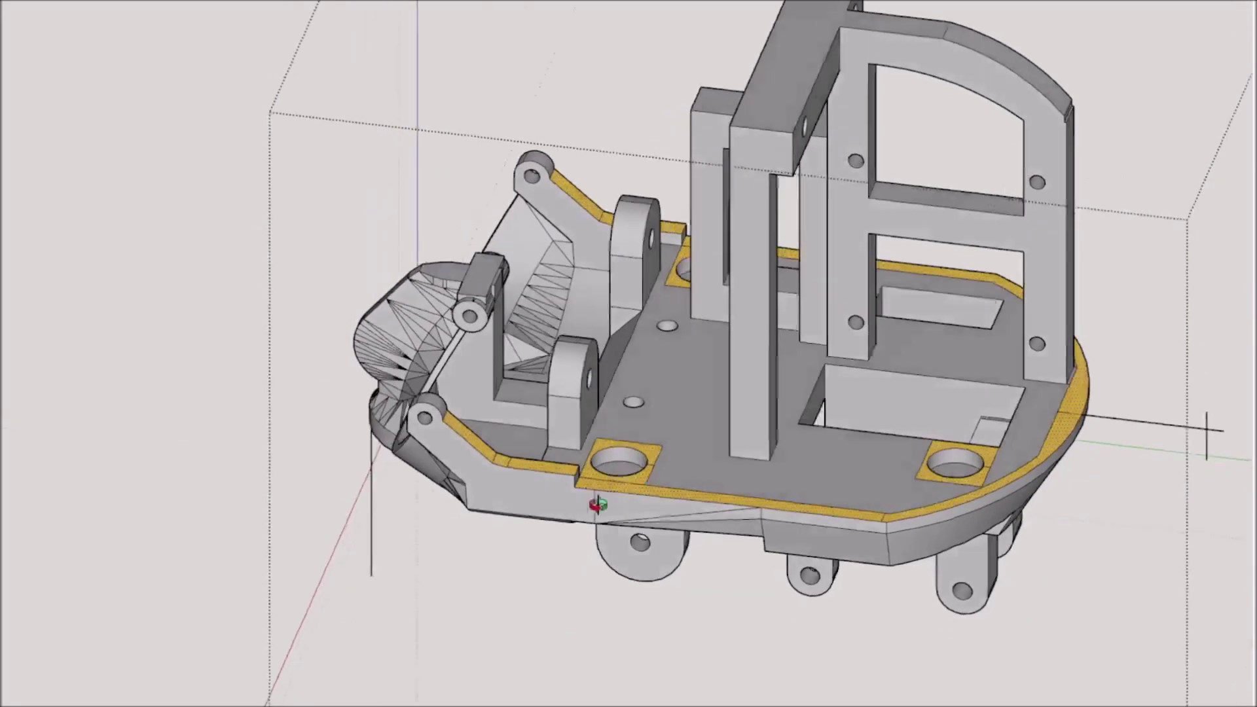
# Step: Examine the highlighted rim and the square pads with round pockets on the skull base from all sides
pyautogui.scroll(-2, 693, 498)
pyautogui.scroll(3, 653, 449)
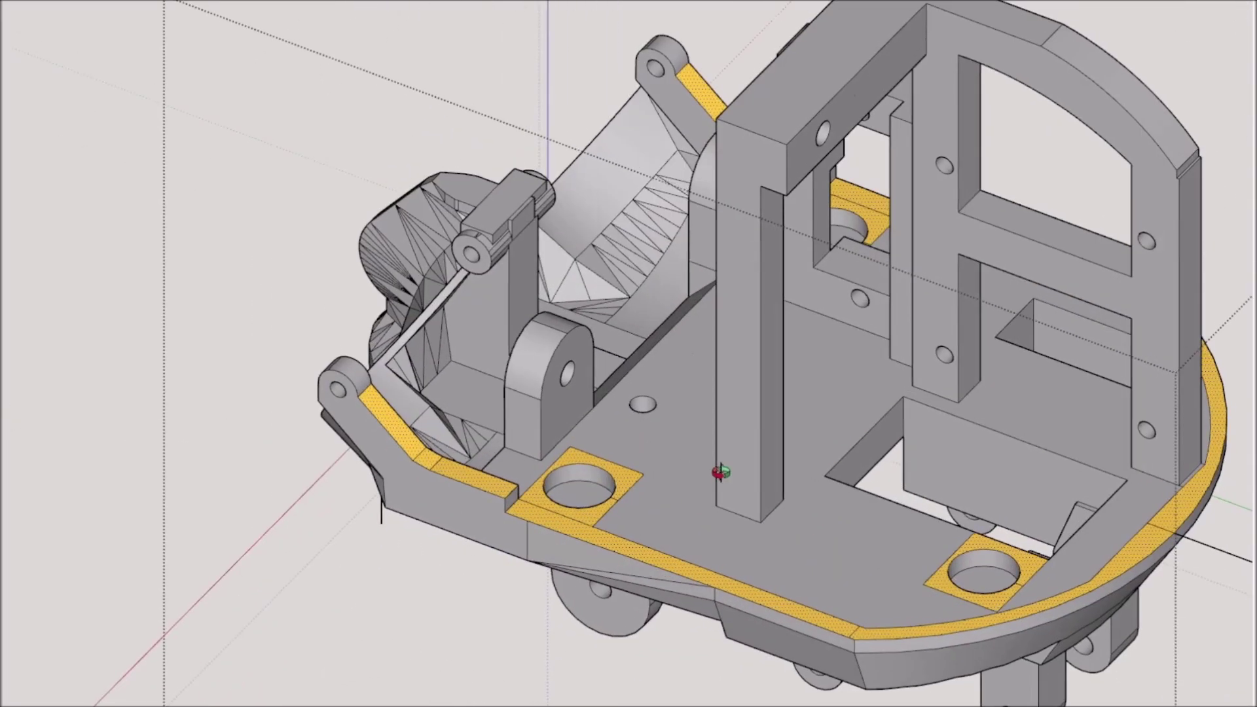
pyautogui.scroll(-4, 487, 393)
pyautogui.scroll(2, 472, 397)
pyautogui.scroll(2, 471, 397)
pyautogui.moveTo(470, 397); pyautogui.dragTo(347, 503, button='middle')
pyautogui.scroll(-3, 490, 308)
pyautogui.moveTo(638, 514); pyautogui.dragTo(498, 445, button='middle')
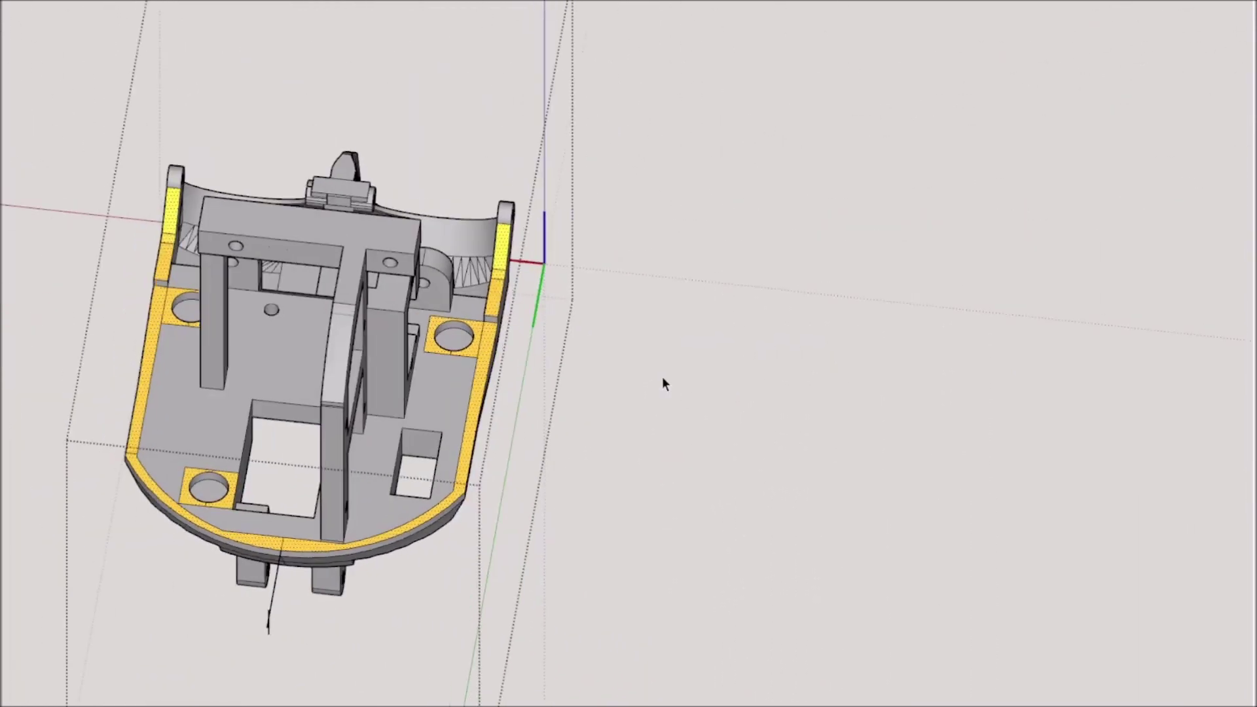
pyautogui.moveTo(662, 378); pyautogui.dragTo(350, 406, button='middle')
pyautogui.scroll(-3, 339, 461)
pyautogui.scroll(3, 387, 360)
pyautogui.moveTo(387, 359); pyautogui.dragTo(373, 481, button='middle')
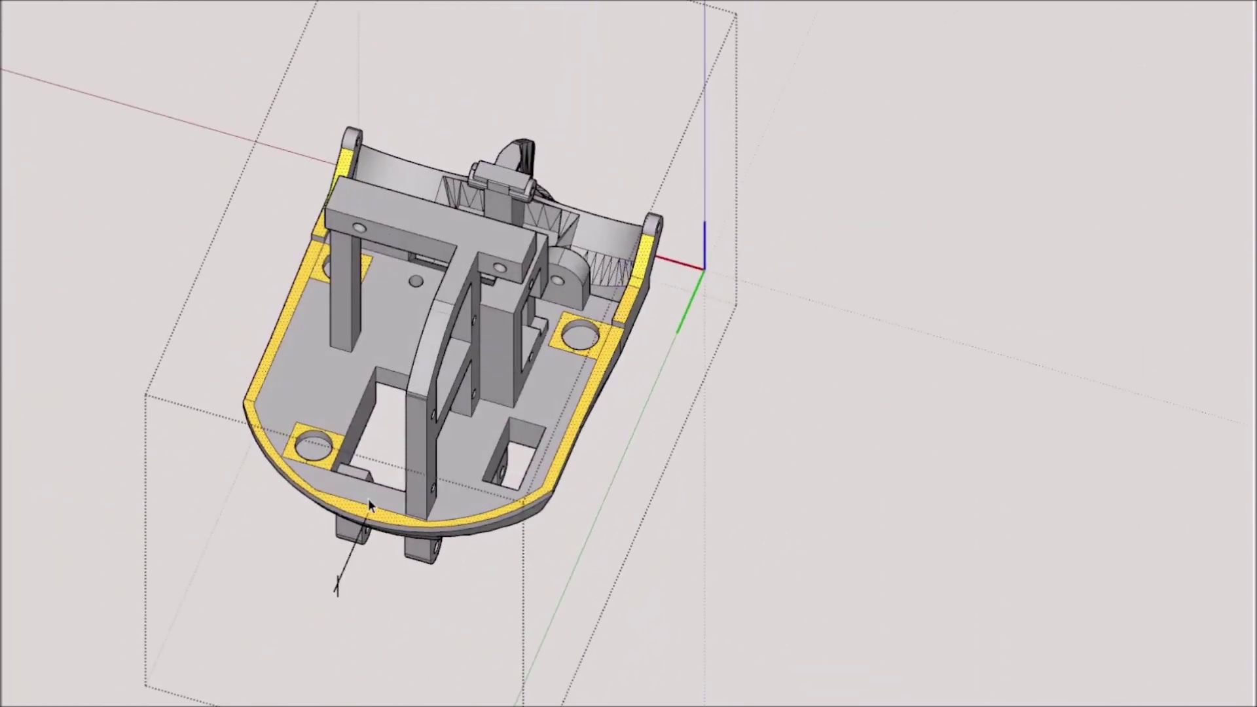
pyautogui.moveTo(621, 396); pyautogui.dragTo(269, 451, button='middle')
pyautogui.scroll(3, 488, 314)
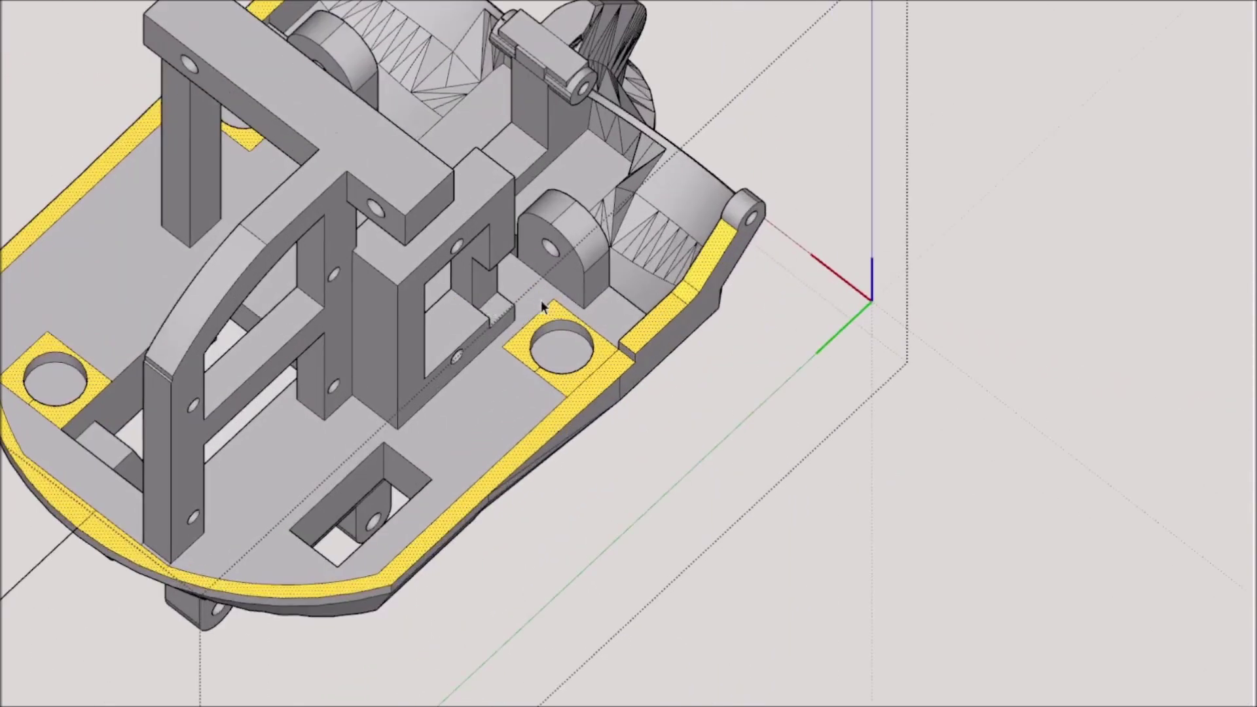
pyautogui.moveTo(542, 303)
pyautogui.mouseDown(button='middle')
pyautogui.moveTo(147, 301)
pyautogui.moveTo(127, 350)
pyautogui.mouseUp(button='middle')
pyautogui.scroll(1, 323, 242)
pyautogui.scroll(2, 323, 239)
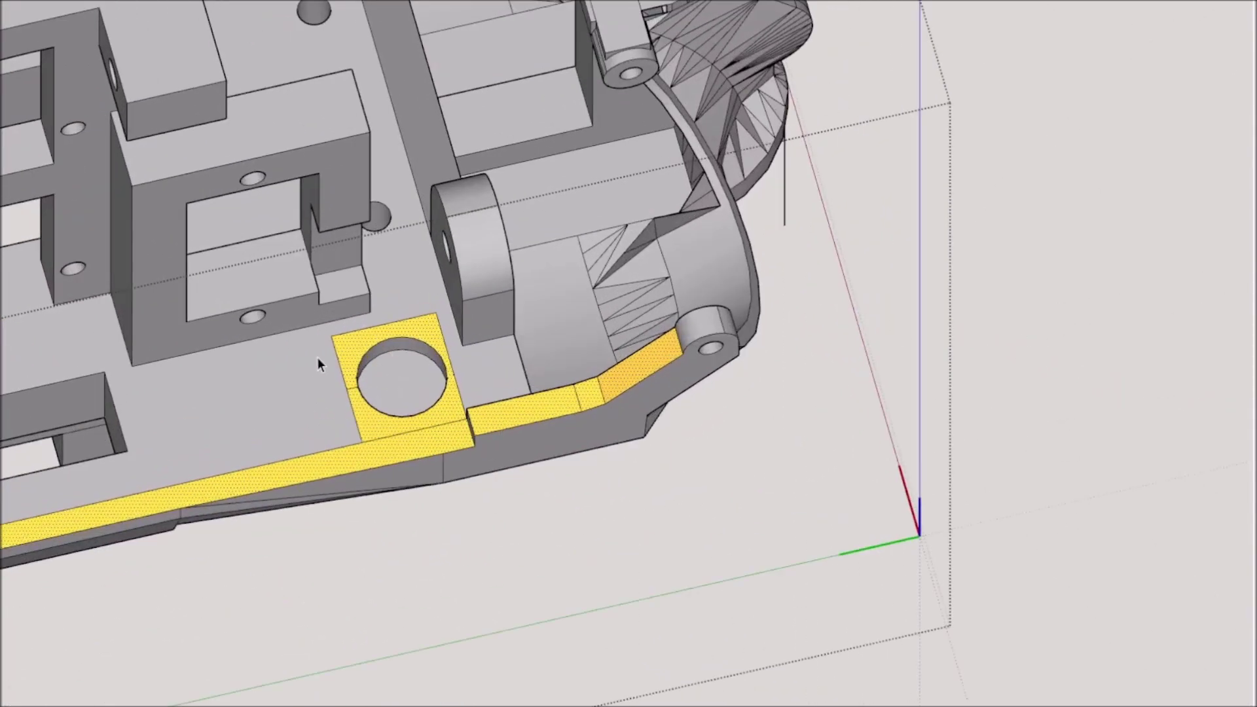
# Step: Examine how the highlighted rim and round pockets sit relative to the servos, eyeballs and linkages of the complete mechanism
pyautogui.scroll(-1, 319, 364)
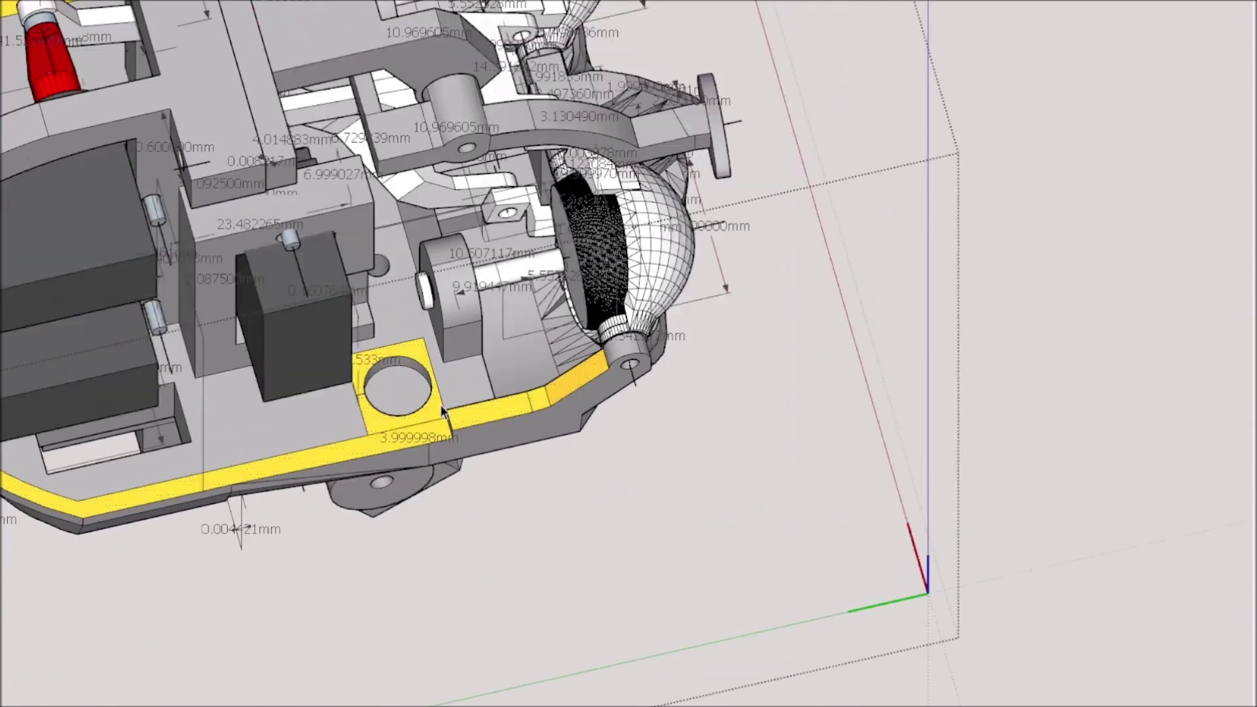
pyautogui.scroll(3, 392, 265)
pyautogui.scroll(-5, 392, 265)
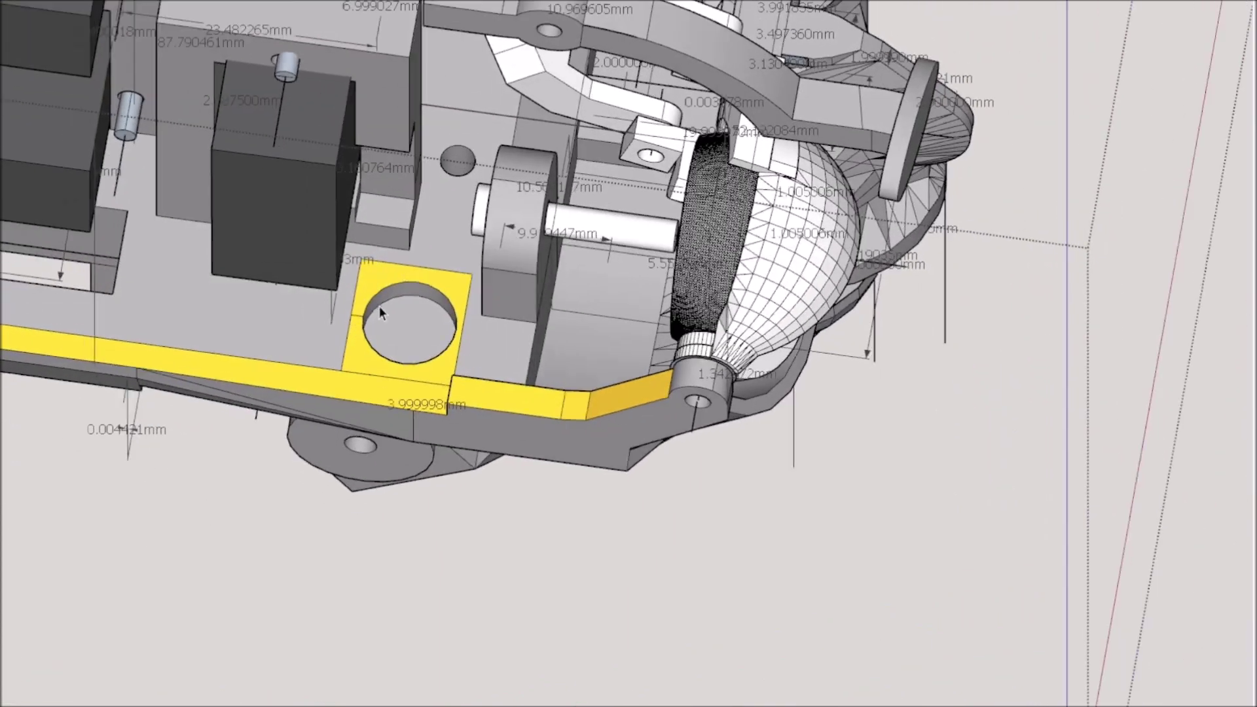
pyautogui.scroll(-3, 504, 240)
pyautogui.scroll(4, 364, 272)
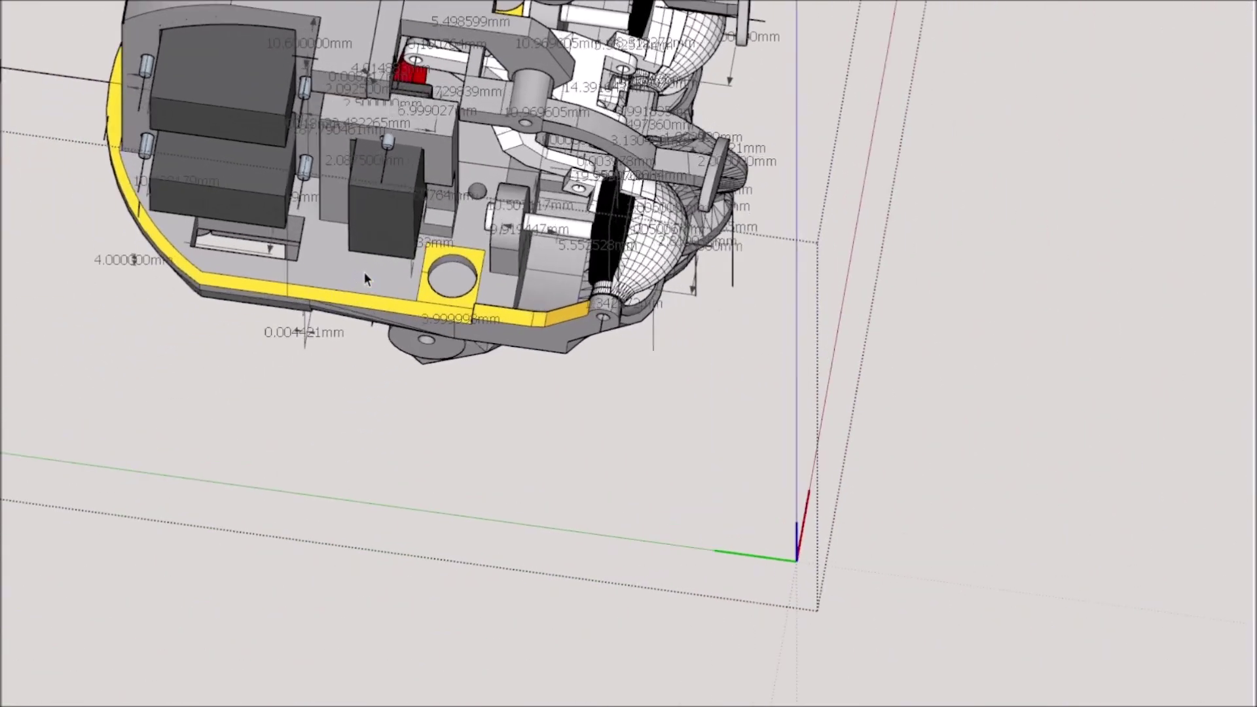
pyautogui.moveTo(364, 272); pyautogui.dragTo(577, 229, button='middle')
pyautogui.scroll(-4, 190, 347)
pyautogui.moveTo(196, 357)
pyautogui.mouseDown(button='middle')
pyautogui.moveTo(230, 409)
pyautogui.moveTo(523, 348)
pyautogui.moveTo(795, 441)
pyautogui.mouseUp(button='middle')
pyautogui.scroll(-1, 795, 441)
pyautogui.scroll(3, 486, 563)
pyautogui.moveTo(486, 563)
pyautogui.mouseDown(button='middle')
pyautogui.moveTo(811, 563)
pyautogui.moveTo(691, 571)
pyautogui.mouseUp(button='middle')
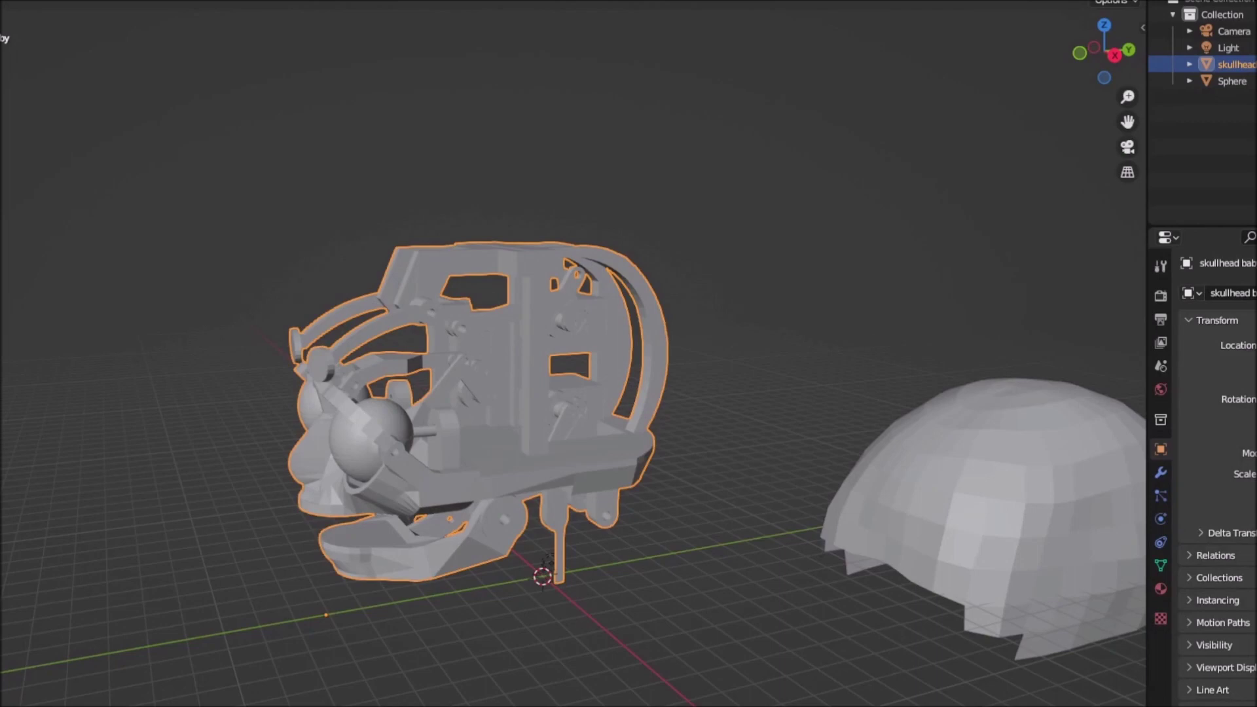
# Step: Switch to Blender and examine the imported skull mechanism beside the faceted dome mesh
pyautogui.moveTo(492, 528); pyautogui.dragTo(467, 471, button='middle')
pyautogui.scroll(3, 467, 471)
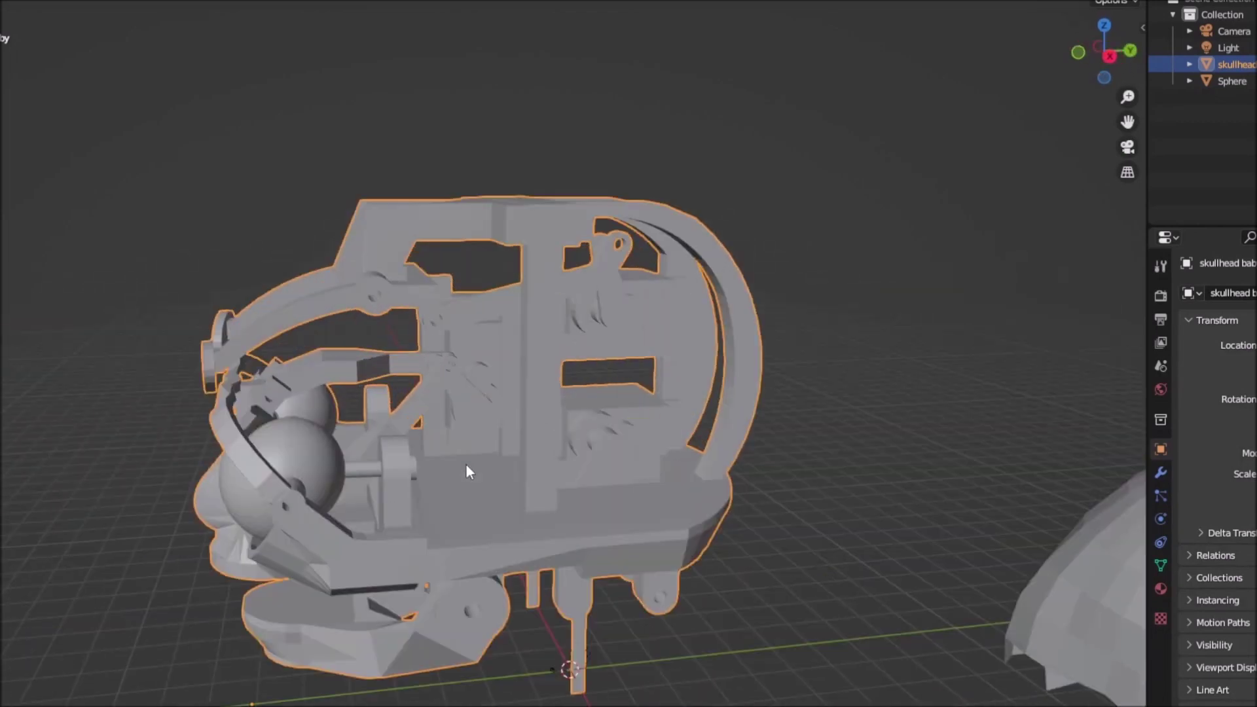
pyautogui.scroll(-6, 493, 427)
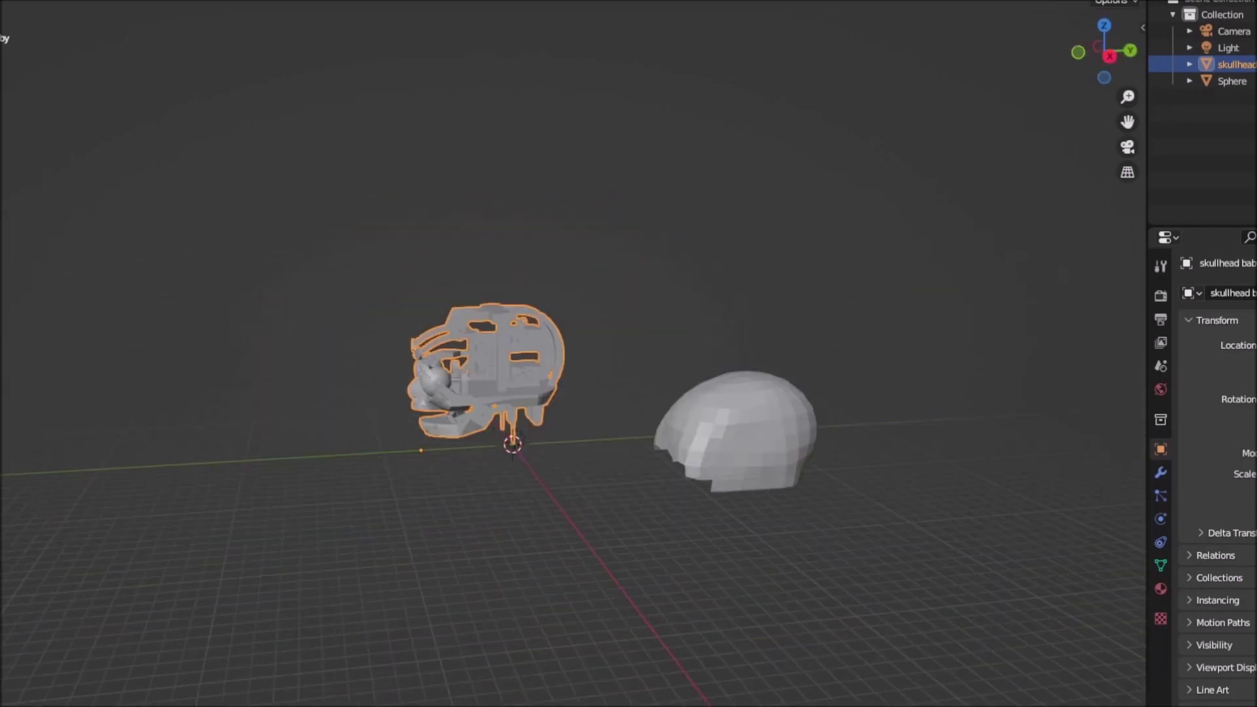
pyautogui.click(0, 0)
pyautogui.scroll(7, 357, 367)
pyautogui.moveTo(390, 467); pyautogui.dragTo(543, 492, button='middle')
pyautogui.scroll(-4, 418, 423)
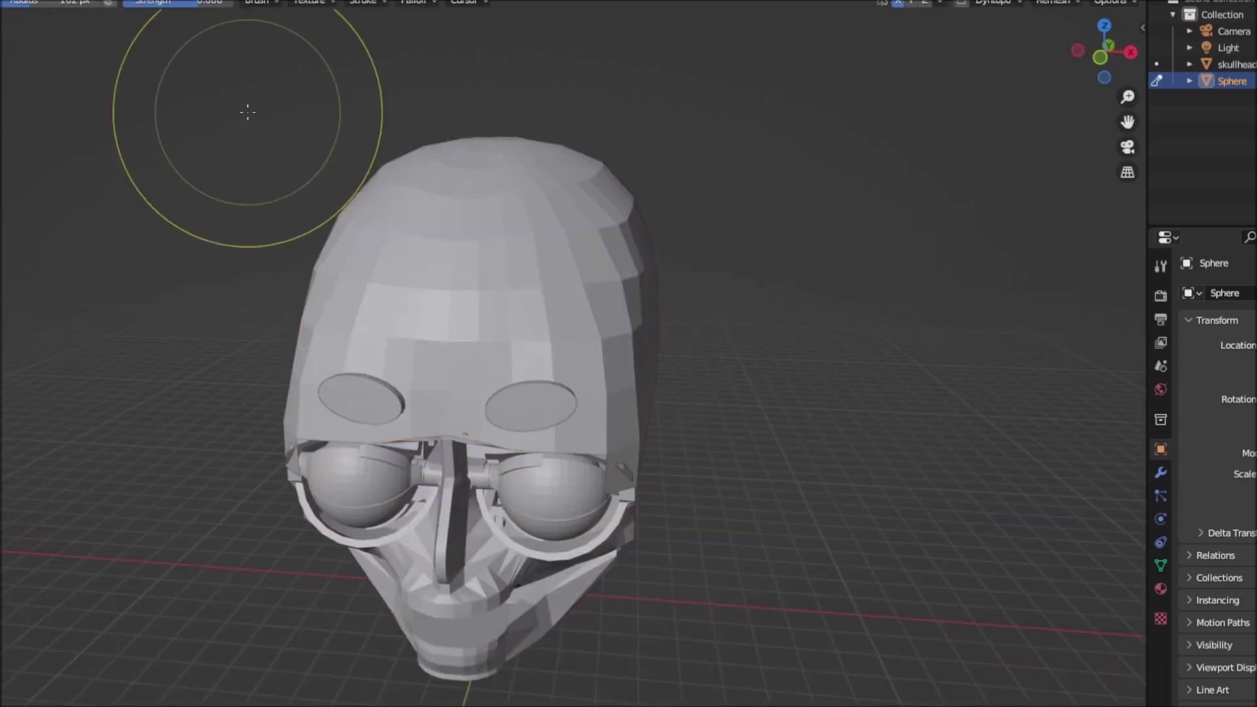
# Step: Inspect how the dome mesh covers the skull mechanism from the front, back and sides
pyautogui.moveTo(793, 427); pyautogui.dragTo(531, 427, button='middle')
pyautogui.scroll(6, 655, 368)
pyautogui.scroll(-5, 674, 357)
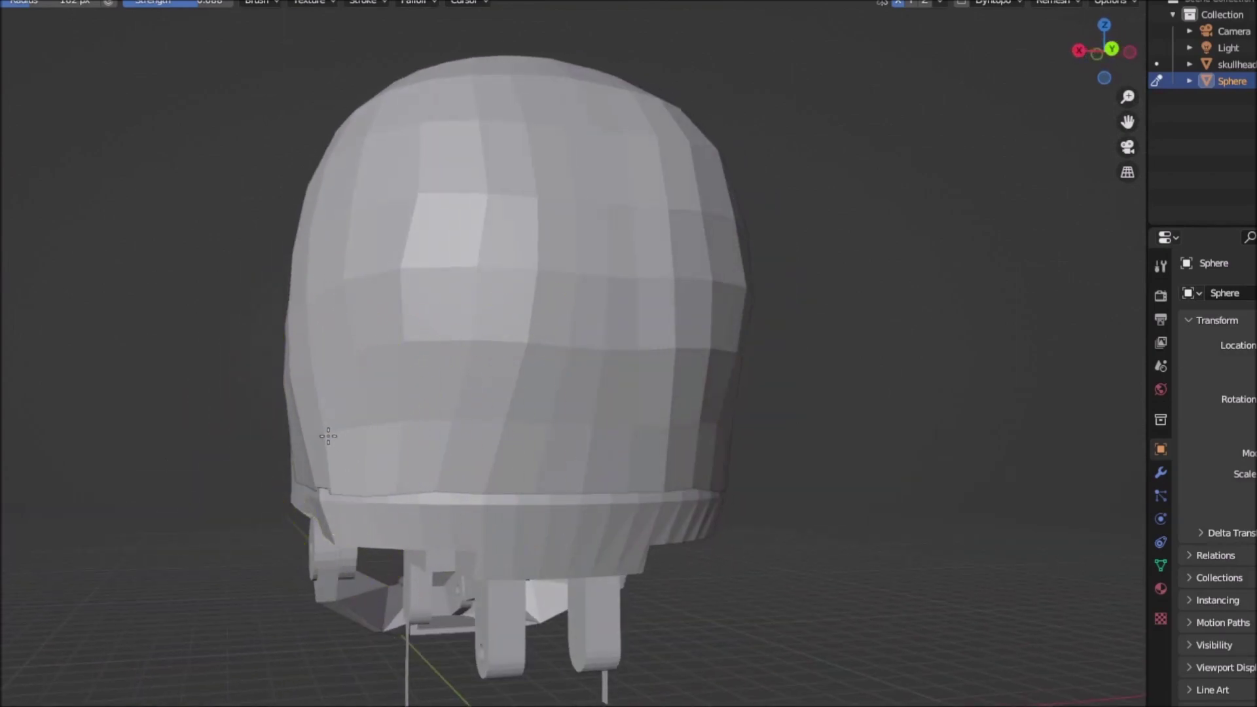
pyautogui.moveTo(418, 510)
pyautogui.mouseDown(button='middle')
pyautogui.moveTo(773, 204)
pyautogui.moveTo(558, 146)
pyautogui.moveTo(259, 278)
pyautogui.mouseUp(button='middle')
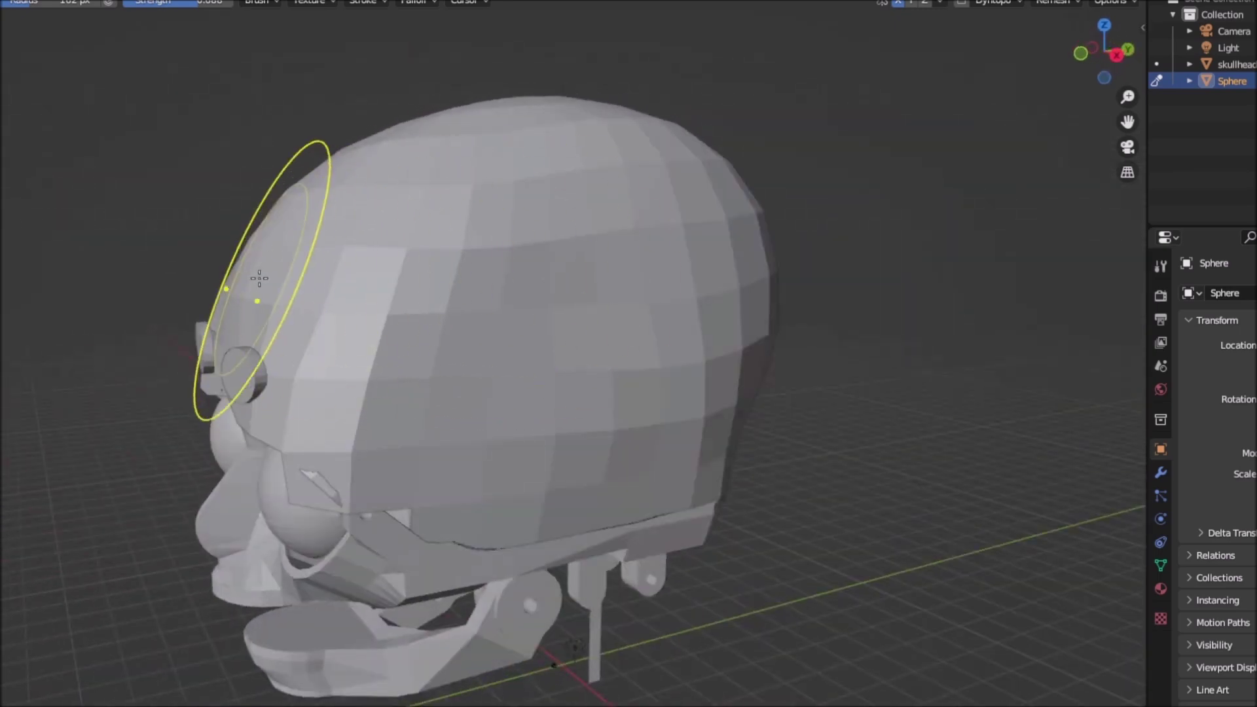
pyautogui.scroll(-4, 529, 367)
pyautogui.scroll(4, 694, 347)
pyautogui.moveTo(698, 347); pyautogui.dragTo(632, 315, button='middle')
# Step: Make the meshes see-through with X-ray display and check the mechanism's clearance inside the dome
pyautogui.hotkey('alt', 'z')
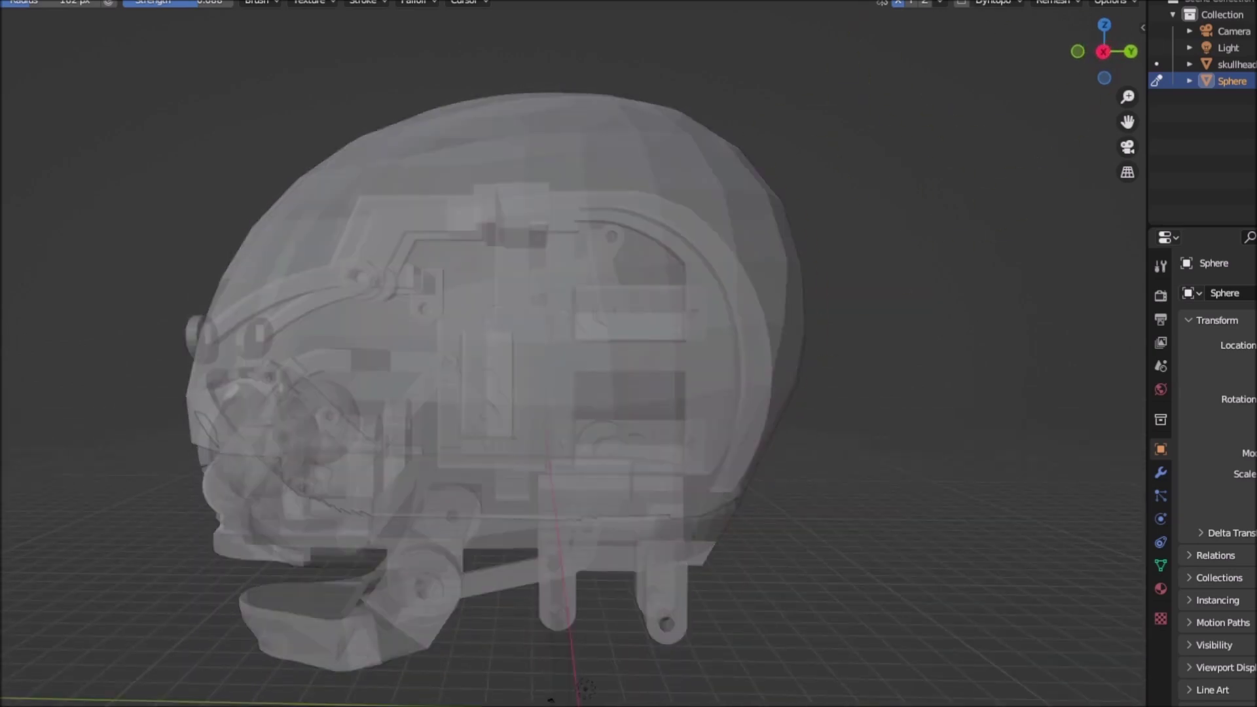
pyautogui.moveTo(807, 338)
pyautogui.mouseDown(button='middle')
pyautogui.moveTo(884, 348)
pyautogui.moveTo(814, 361)
pyautogui.mouseUp(button='middle')
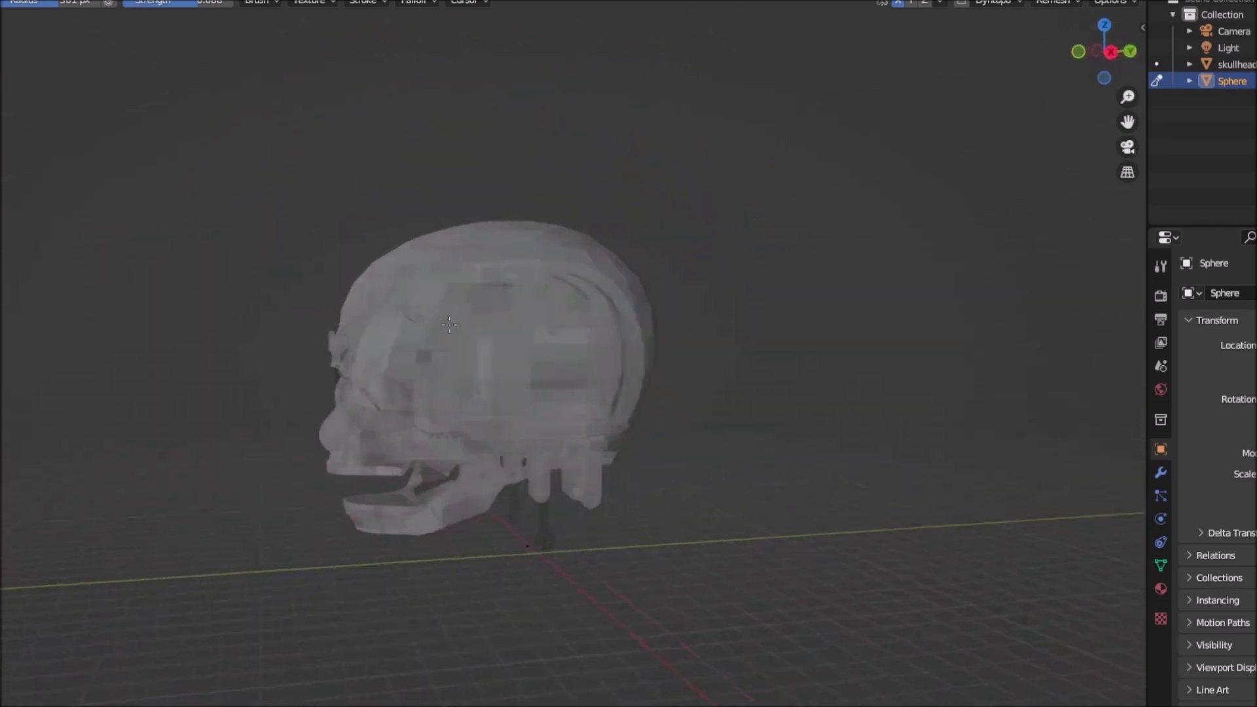
pyautogui.moveTo(449, 324); pyautogui.dragTo(906, 94, button='middle')
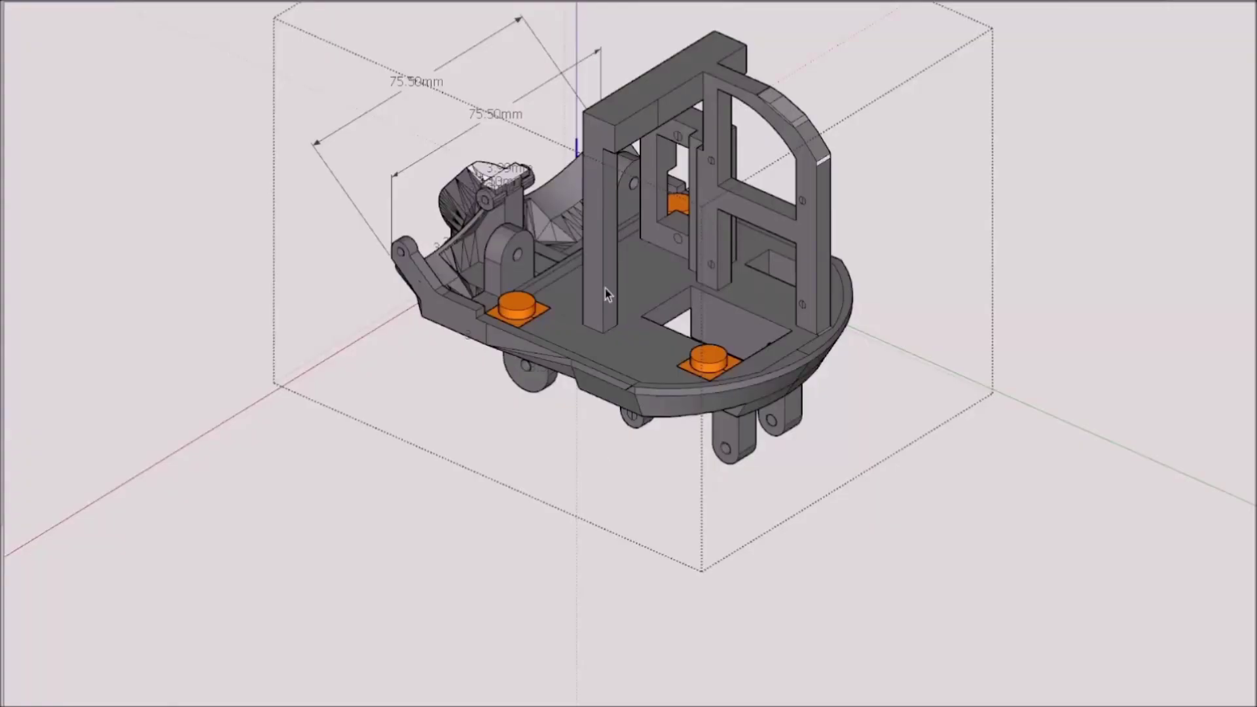
# Step: Switch to SketchUp and select the top faces of the skull base's rim, including the sloped front section
pyautogui.scroll(2, 605, 289)
pyautogui.moveTo(605, 288); pyautogui.dragTo(766, 673, button='middle')
pyautogui.scroll(4, 423, 492)
pyautogui.keyDown('shift'); pyautogui.click(225, 344); pyautogui.keyUp('shift')
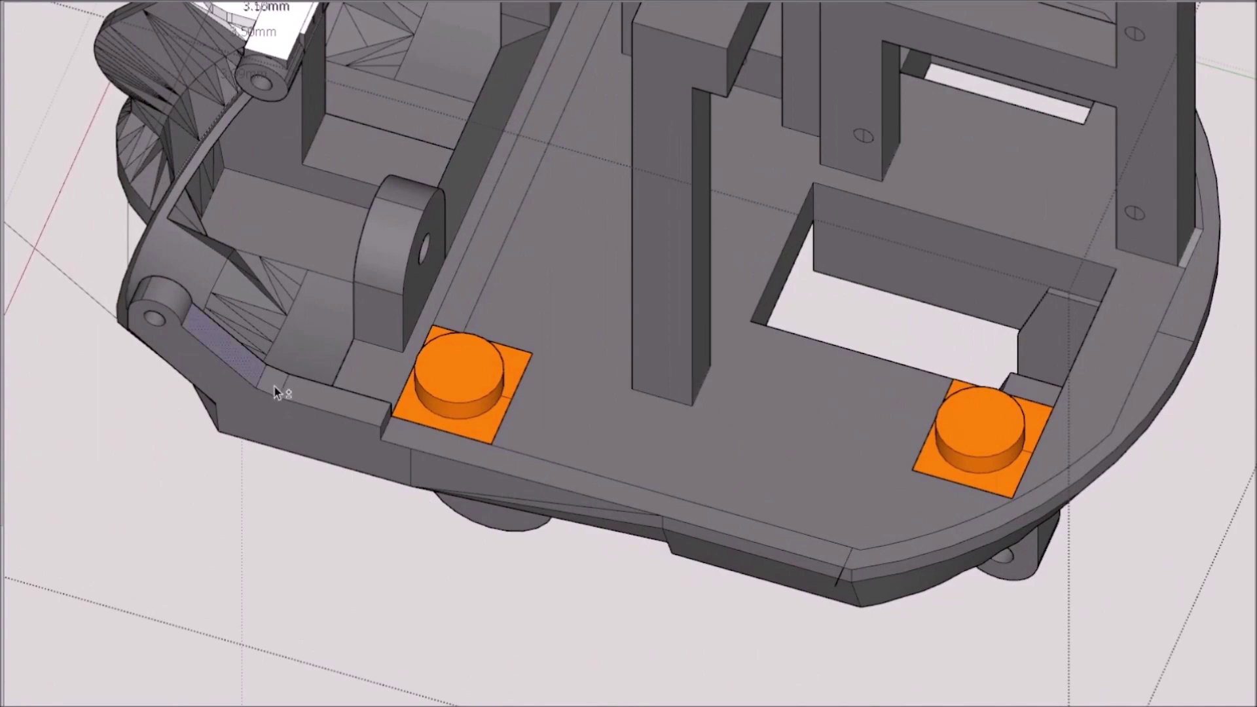
pyautogui.moveTo(894, 558); pyautogui.dragTo(1028, 479, button='middle')
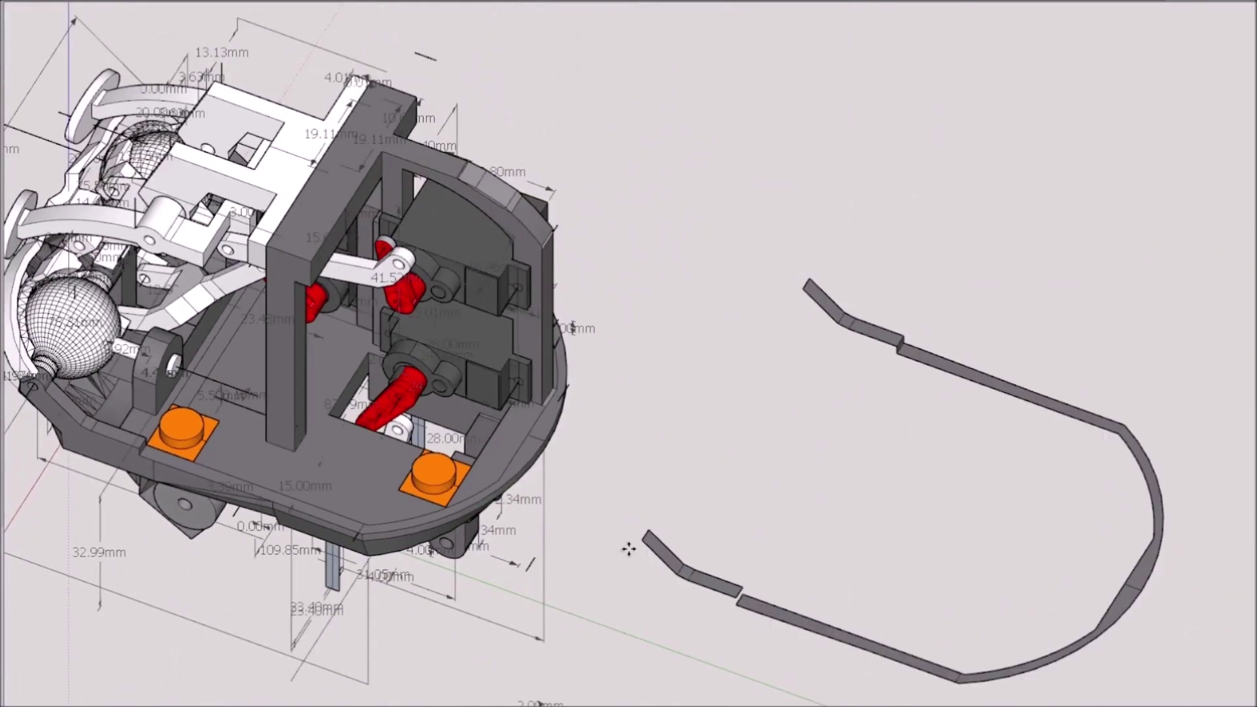
# Step: Move the separate rim strip by its front end corner onto the matching corner of the skull base
pyautogui.click(629, 549)
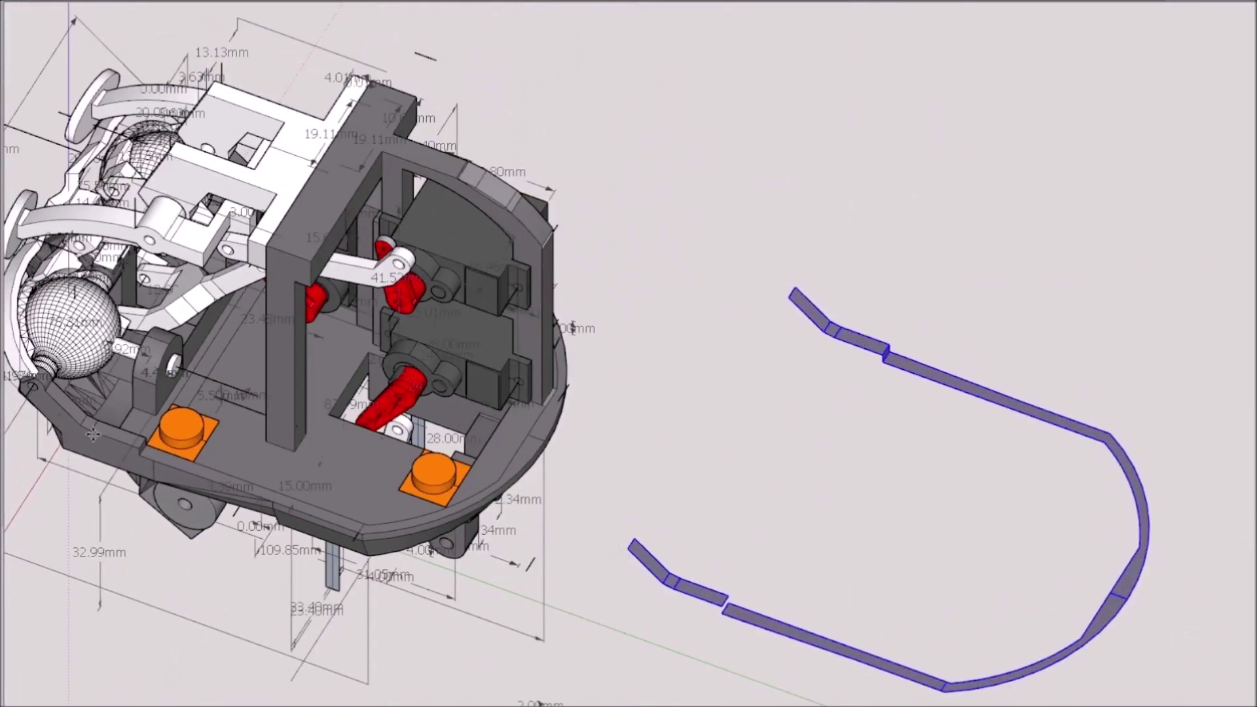
pyautogui.click(34, 395)
pyautogui.scroll(6, 33, 396)
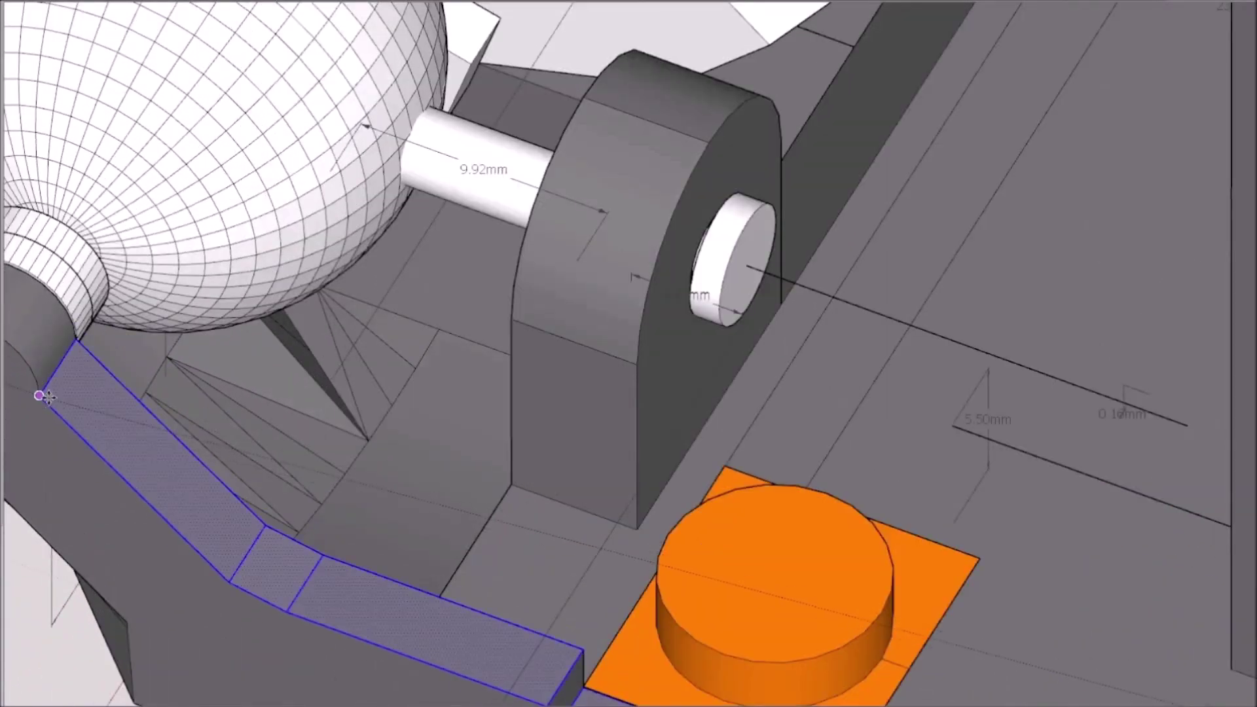
pyautogui.scroll(-10, 41, 396)
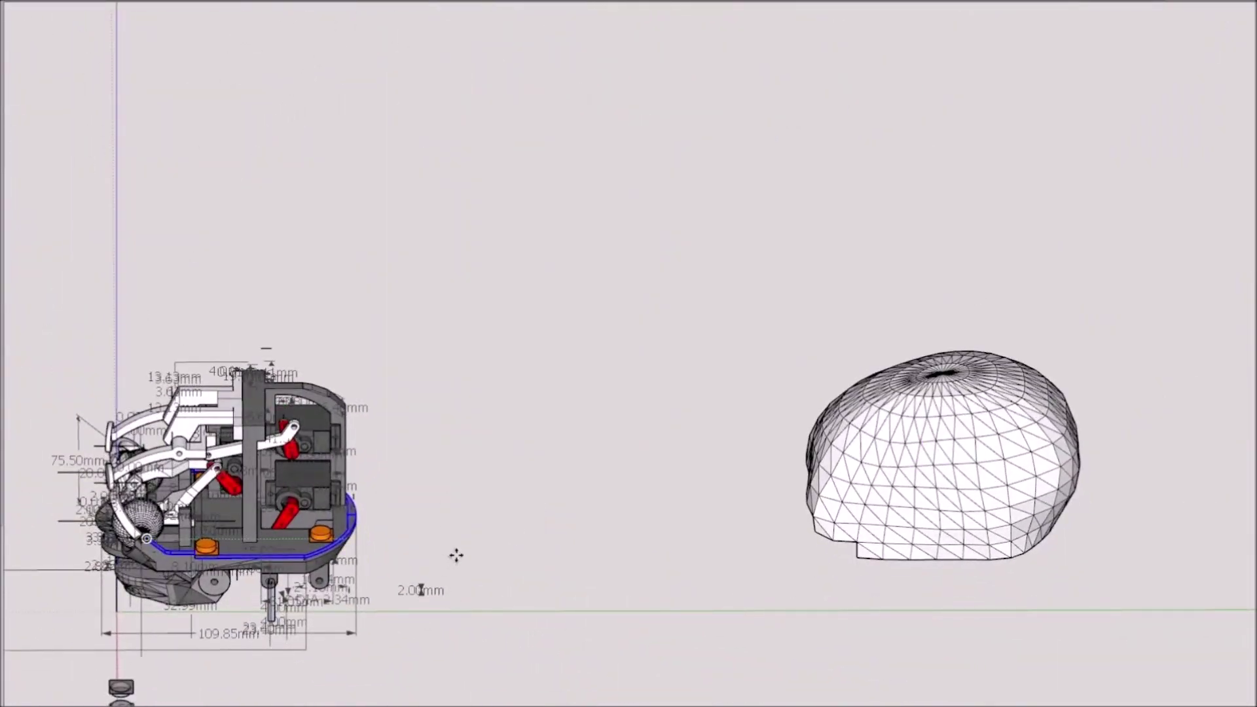
# Step: Examine how the rim strip lines up with the lower opening of the dome mesh from below and from the front
pyautogui.moveTo(602, 537); pyautogui.dragTo(781, 553, button='middle')
pyautogui.scroll(5, 870, 505)
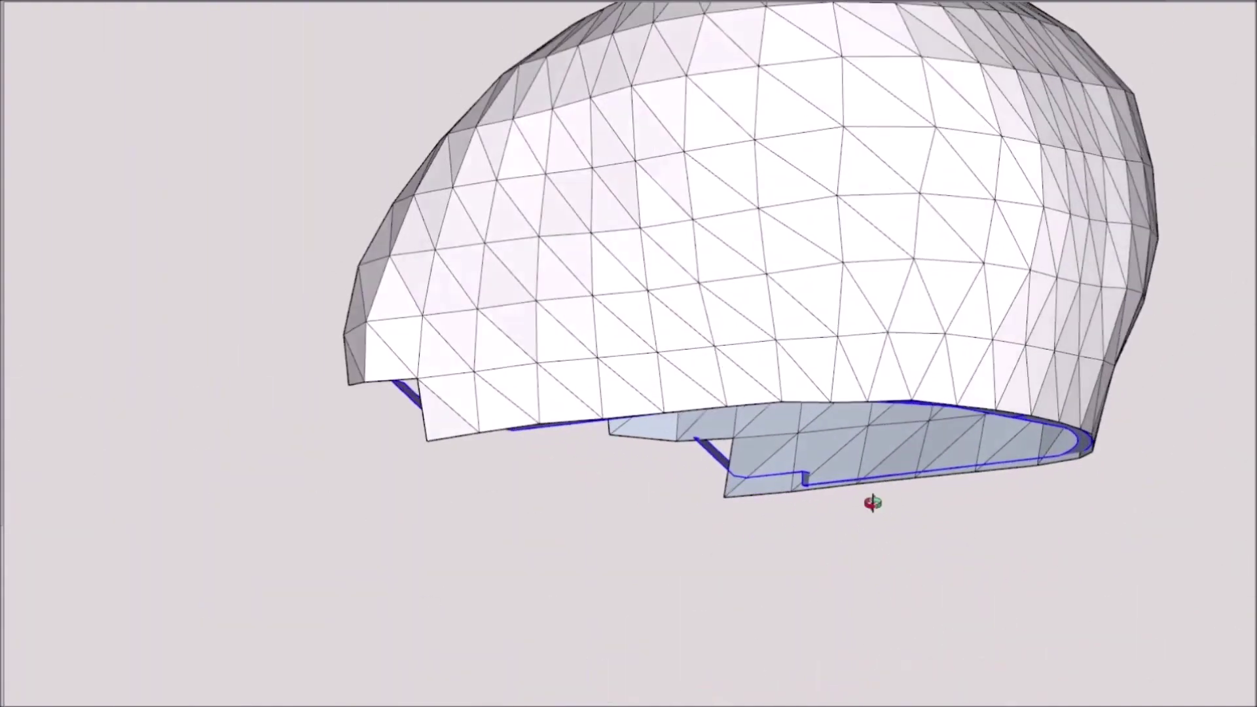
pyautogui.scroll(-3, 694, 426)
pyautogui.moveTo(694, 426); pyautogui.dragTo(969, 360, button='middle')
pyautogui.scroll(5, 679, 399)
pyautogui.scroll(-5, 678, 401)
pyautogui.scroll(-5, 698, 440)
pyautogui.moveTo(679, 400)
pyautogui.mouseDown(button='middle')
pyautogui.moveTo(699, 441)
pyautogui.moveTo(805, 333)
pyautogui.moveTo(980, 443)
pyautogui.moveTo(714, 403)
pyautogui.moveTo(602, 406)
pyautogui.mouseUp(button='middle')
pyautogui.scroll(5, 698, 440)
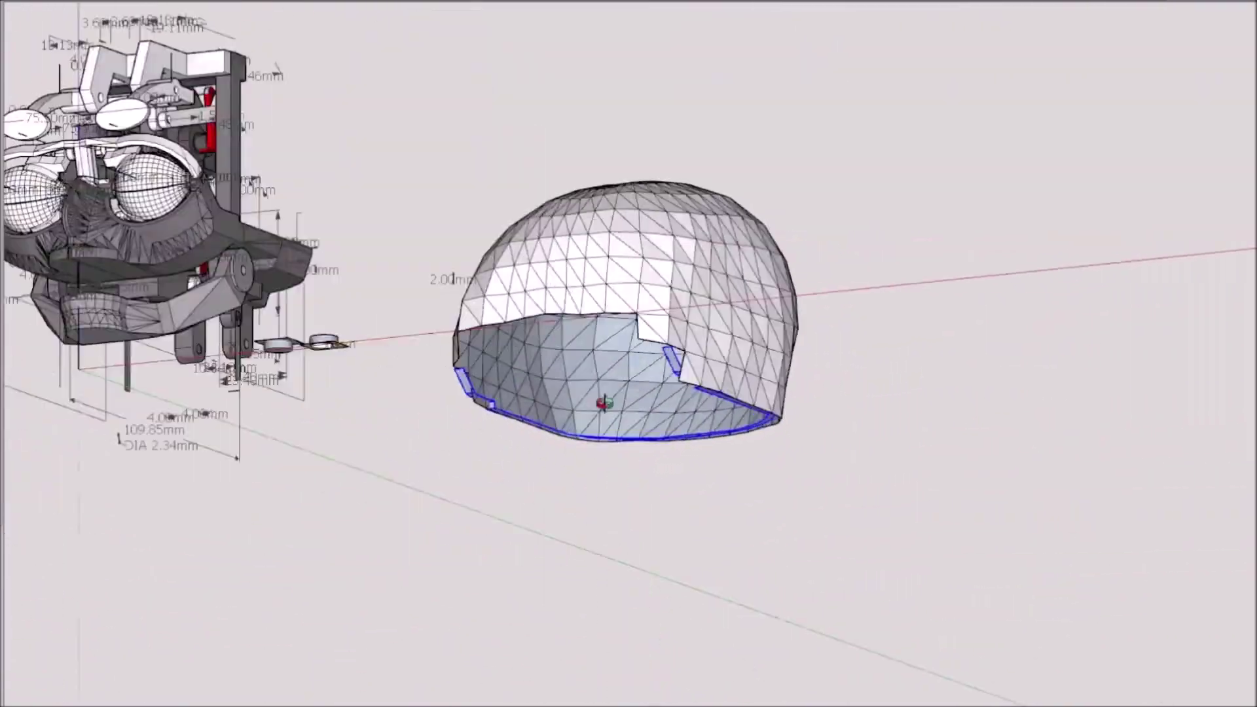
pyautogui.scroll(4, 449, 463)
pyautogui.moveTo(449, 463); pyautogui.dragTo(440, 412, button='middle')
pyautogui.scroll(3, 469, 370)
pyautogui.moveTo(470, 370)
pyautogui.mouseDown(button='middle')
pyautogui.moveTo(446, 491)
pyautogui.moveTo(458, 510)
pyautogui.mouseUp(button='middle')
# Step: Open the rim strip for editing and bridge the vertical gap at its front step with connecting lines
pyautogui.doubleClick(711, 467)
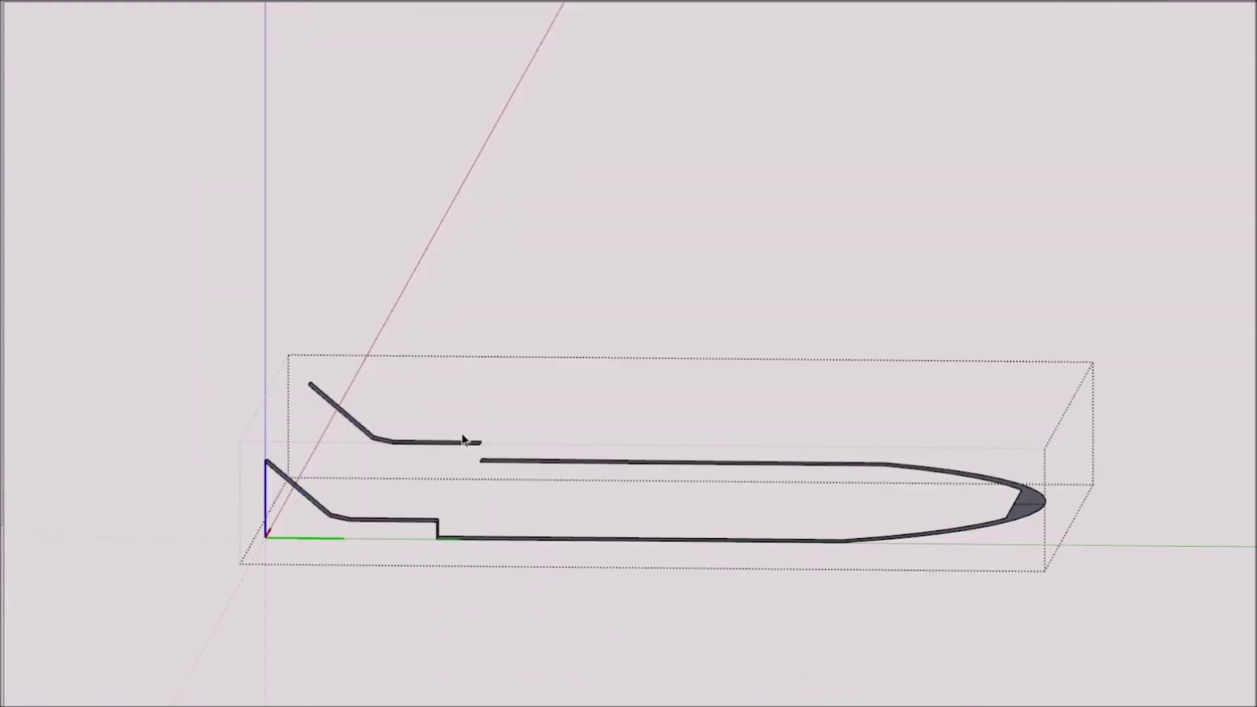
pyautogui.scroll(6, 465, 439)
pyautogui.moveTo(465, 439); pyautogui.dragTo(290, 457, button='middle')
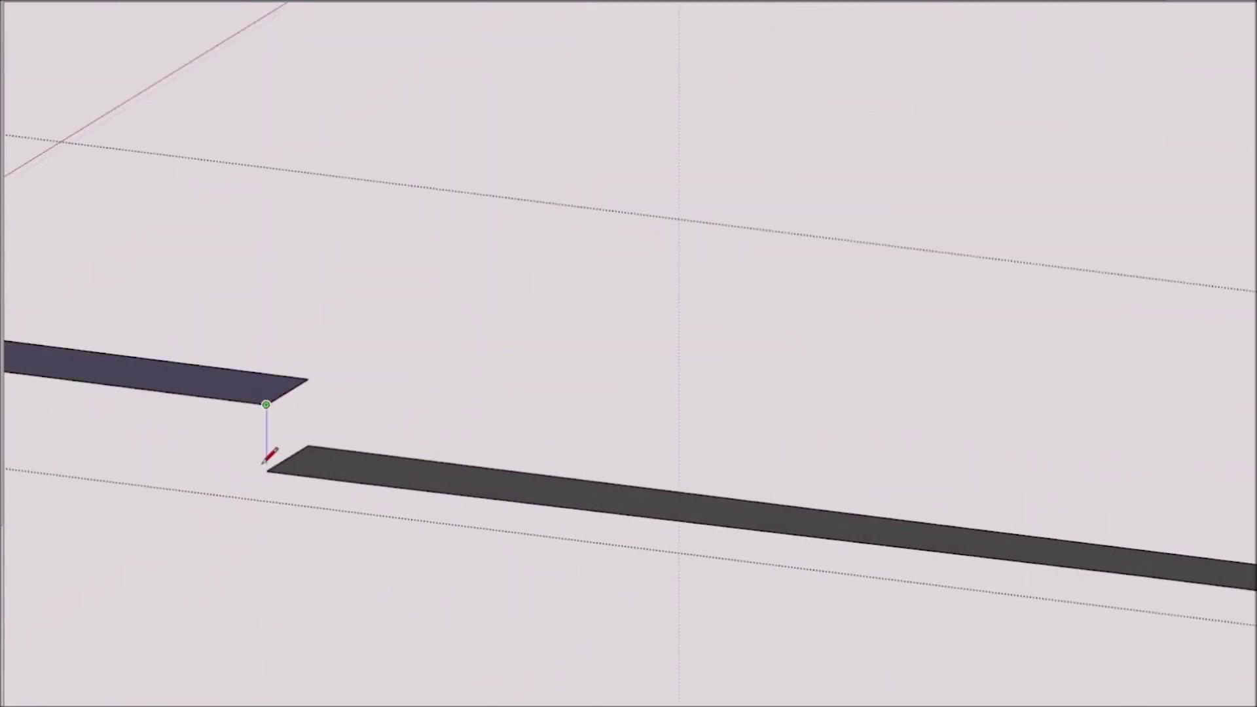
pyautogui.click(309, 445)
pyautogui.scroll(-4, 309, 445)
pyautogui.scroll(3, 669, 160)
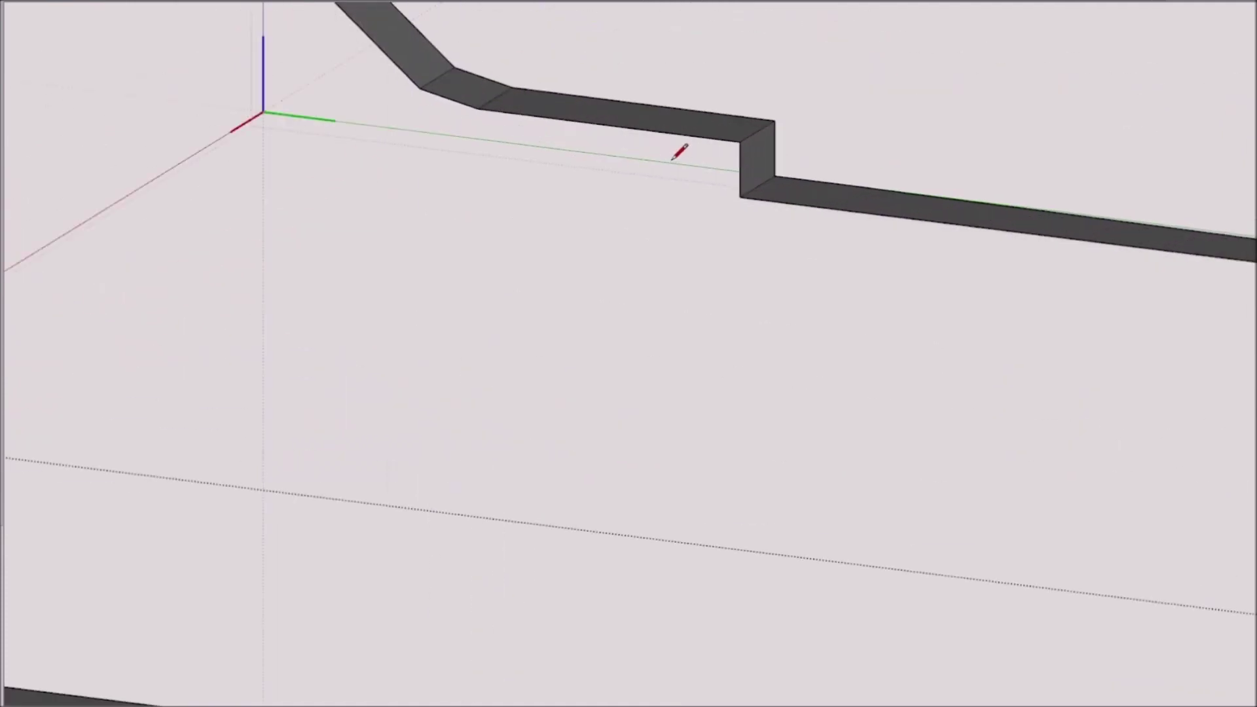
pyautogui.scroll(-4, 1008, 288)
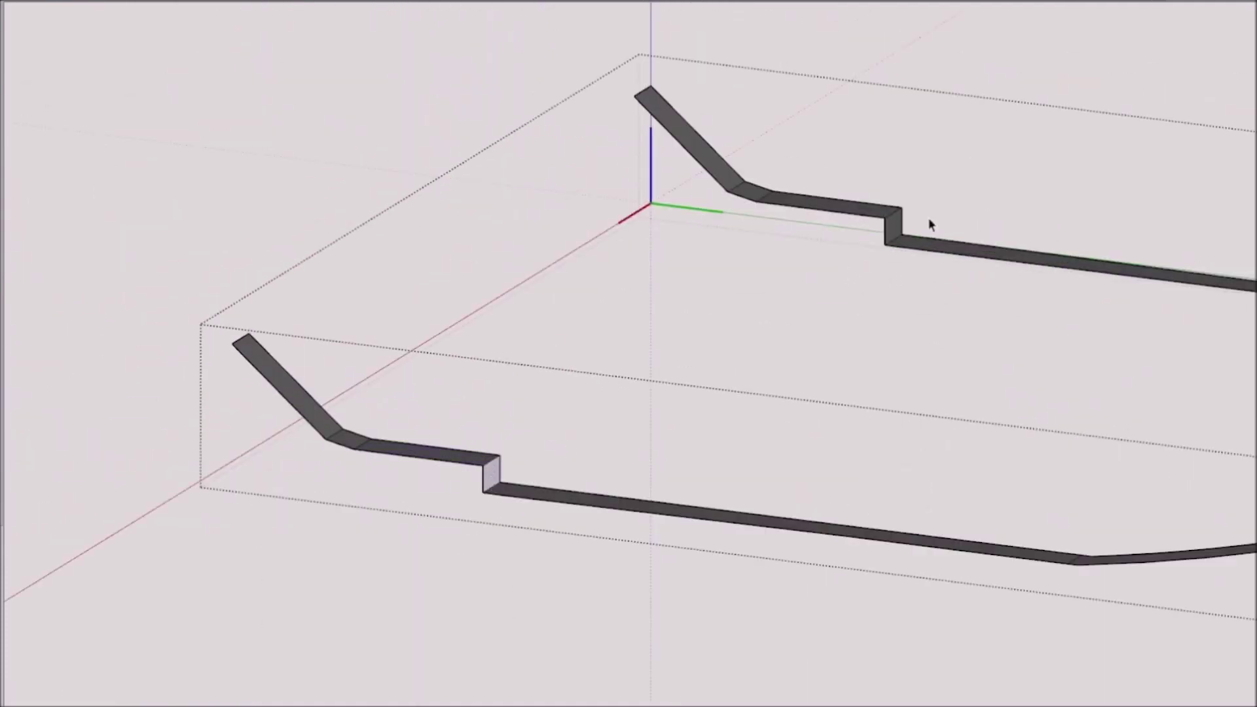
# Step: Thicken the vertical faces at the rim strip's front steps on both sides with Push/Pull
pyautogui.scroll(6, 504, 430)
pyautogui.scroll(-3, 561, 264)
pyautogui.keyDown('shift'); pyautogui.moveTo(561, 264); pyautogui.dragTo(273, 267, button='middle'); pyautogui.keyUp('shift')
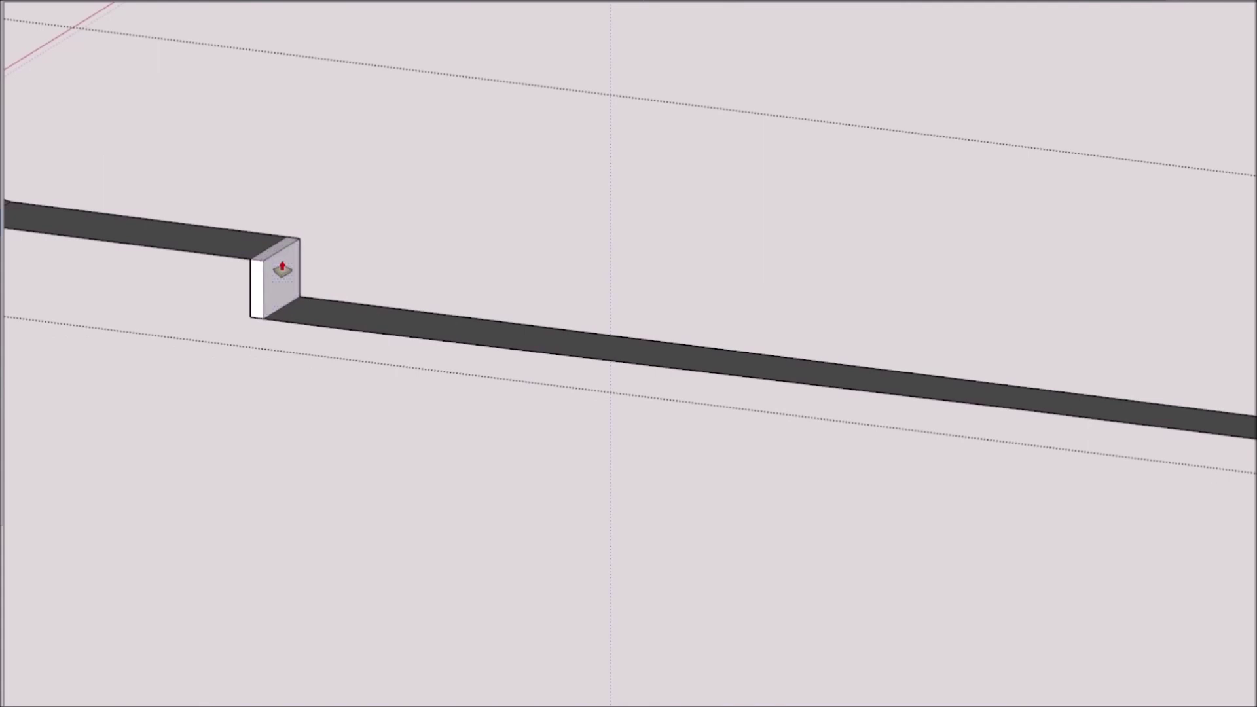
pyautogui.scroll(-4, 283, 269)
pyautogui.scroll(3, 523, 118)
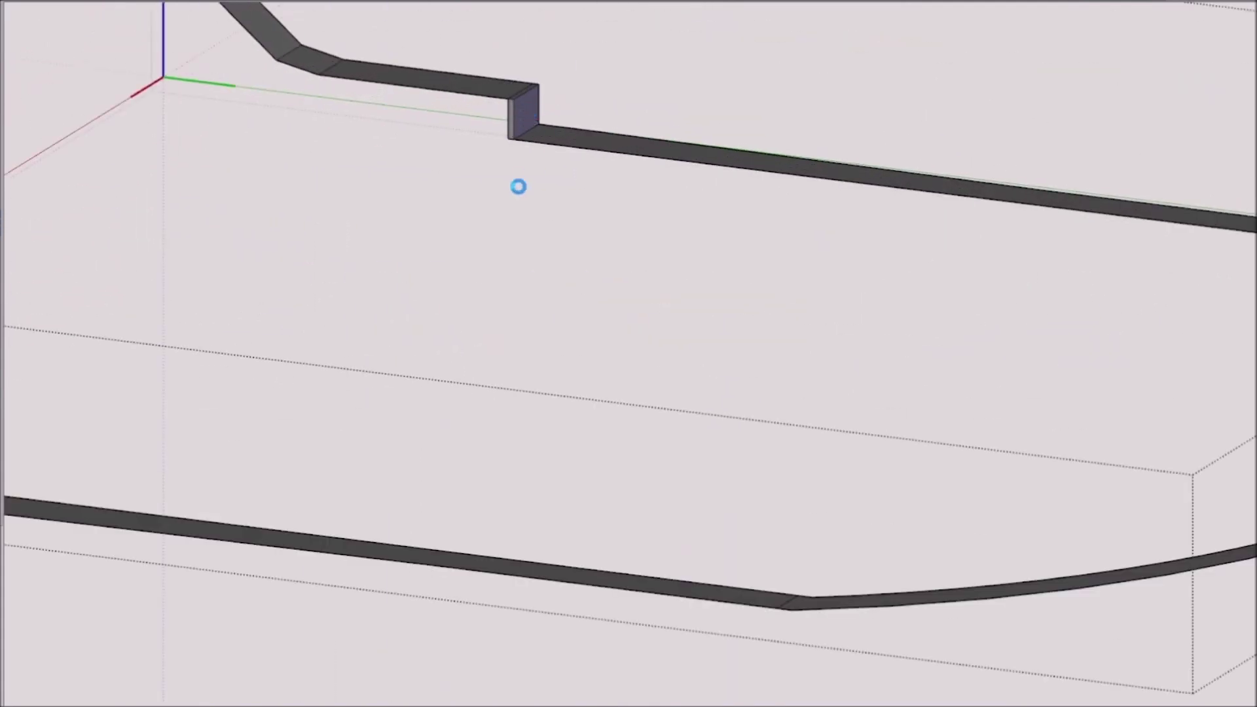
# Step: Erase the surplus edges of the extruded blocks beneath the rim strip's front steps on both sides
pyautogui.scroll(-5, 323, 314)
pyautogui.scroll(8, 598, 332)
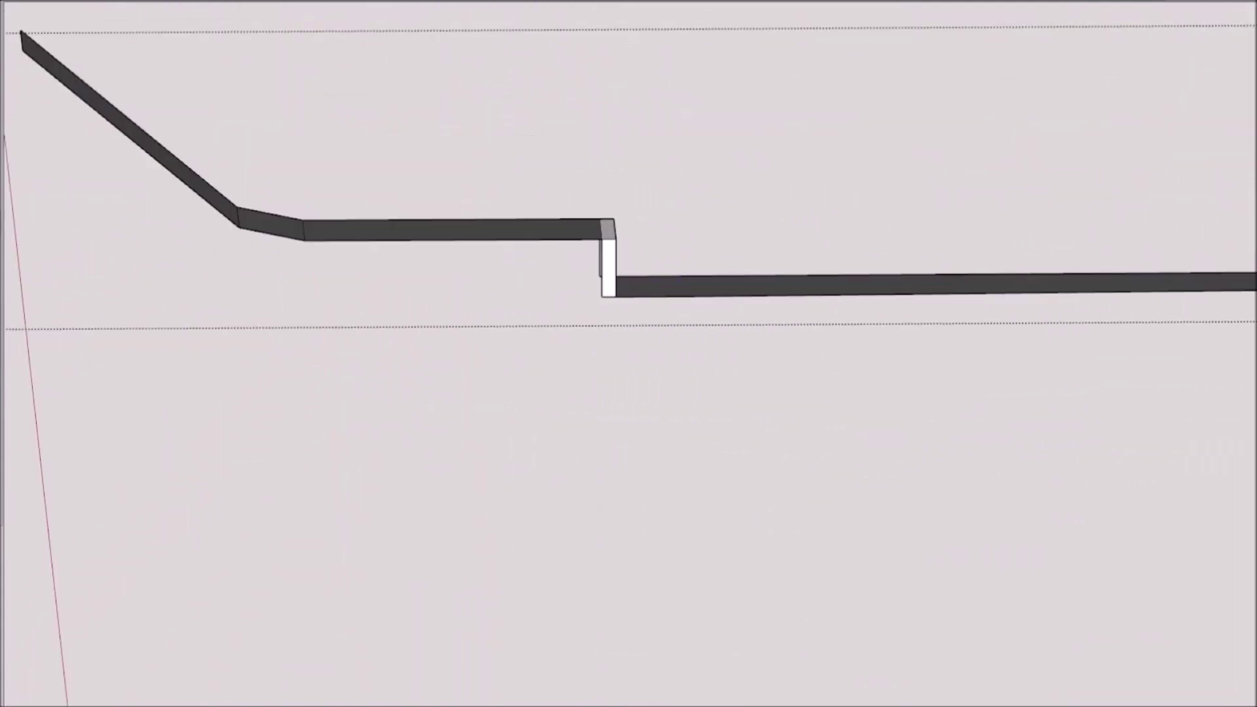
pyautogui.press('e')
pyautogui.moveTo(591, 286); pyautogui.dragTo(588, 257)
pyautogui.scroll(-6, 579, 314)
pyautogui.scroll(3, 564, 157)
pyautogui.moveTo(553, 116); pyautogui.dragTo(552, 98)
pyautogui.scroll(-4, 546, 186)
pyautogui.scroll(4, 580, 331)
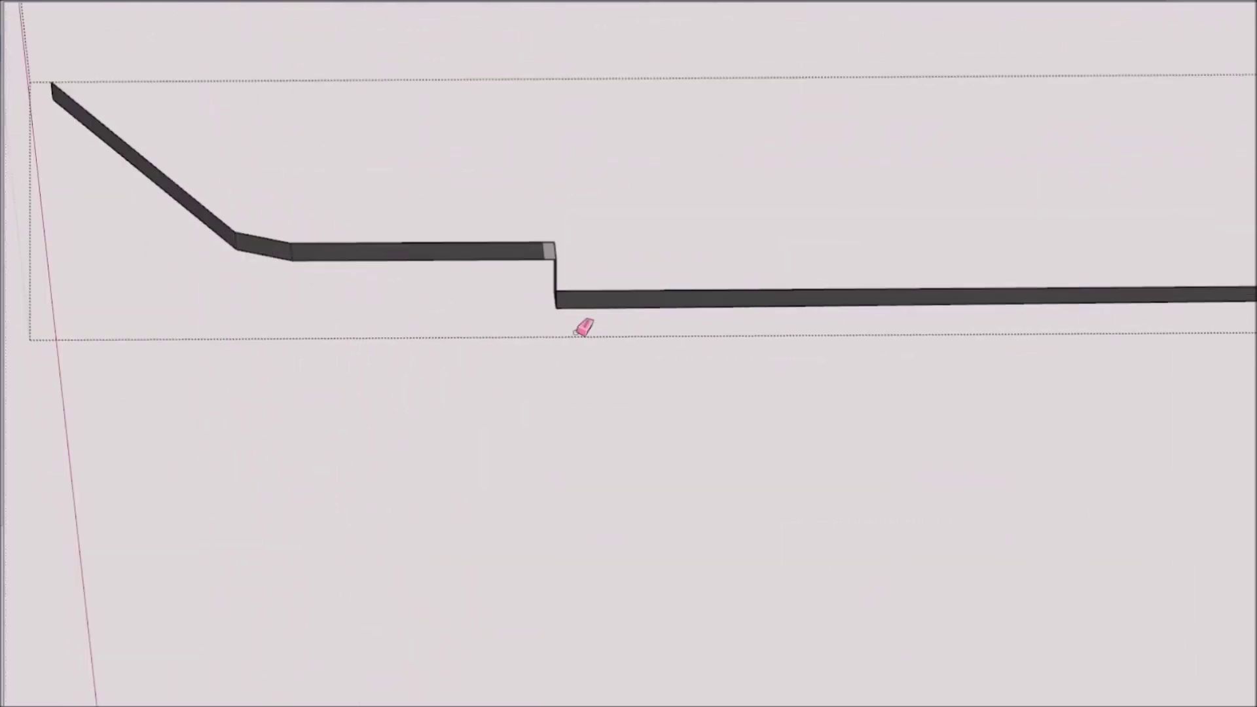
# Step: Check the cleaned-up front steps and the rest of the rim strip
pyautogui.scroll(3, 601, 229)
pyautogui.moveTo(580, 262)
pyautogui.mouseDown(button='middle')
pyautogui.moveTo(599, 259)
pyautogui.moveTo(383, 361)
pyautogui.mouseUp(button='middle')
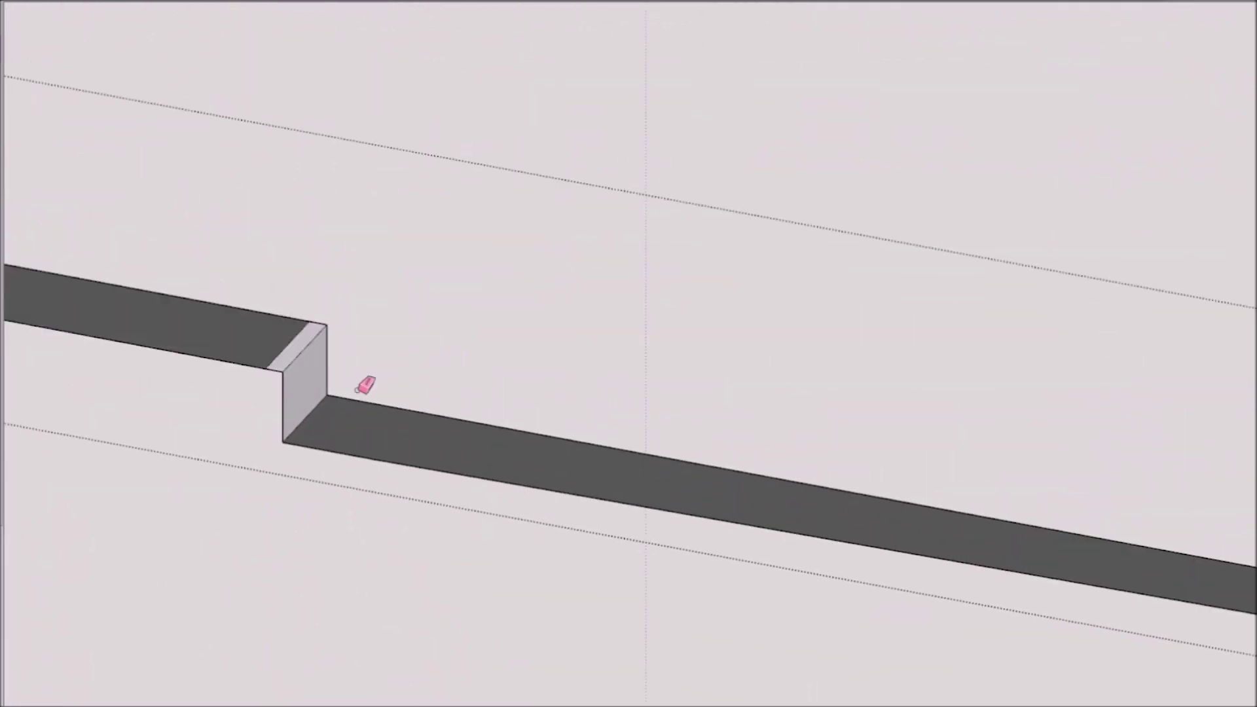
pyautogui.scroll(-5, 359, 390)
pyautogui.scroll(5, 317, 299)
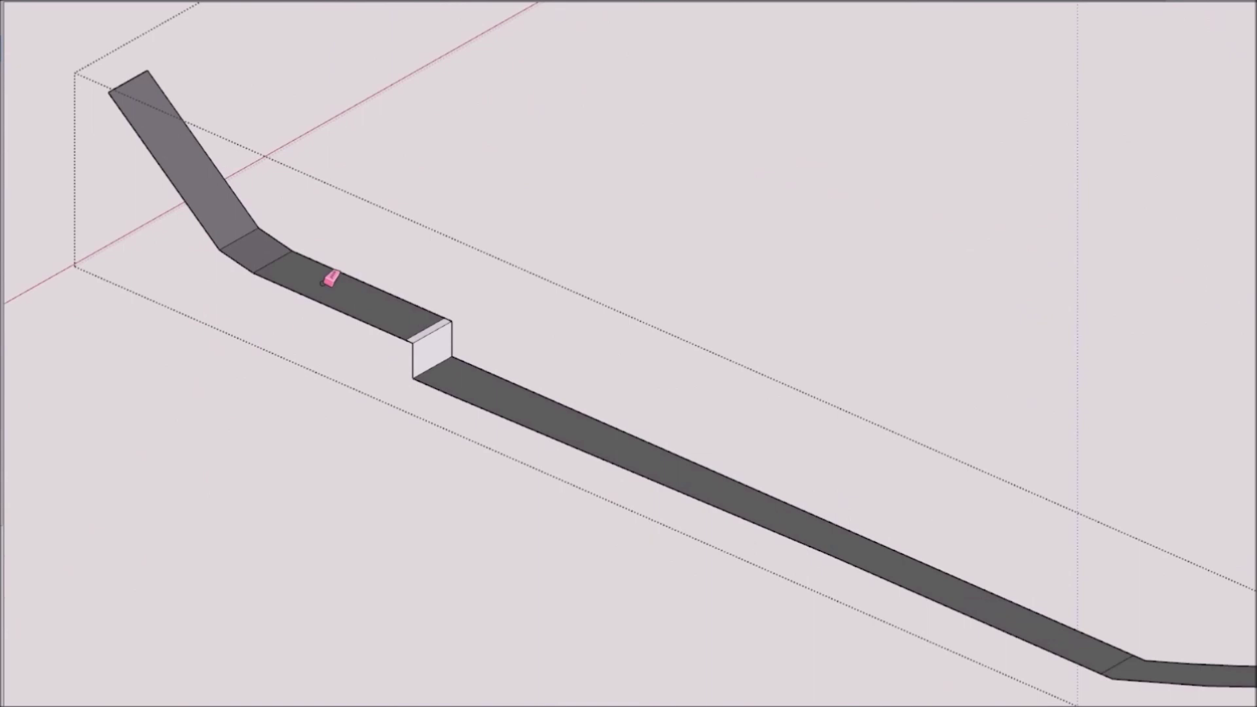
pyautogui.scroll(-2, 322, 284)
pyautogui.scroll(-3, 265, 218)
pyautogui.moveTo(265, 218); pyautogui.dragTo(333, 294, button='middle')
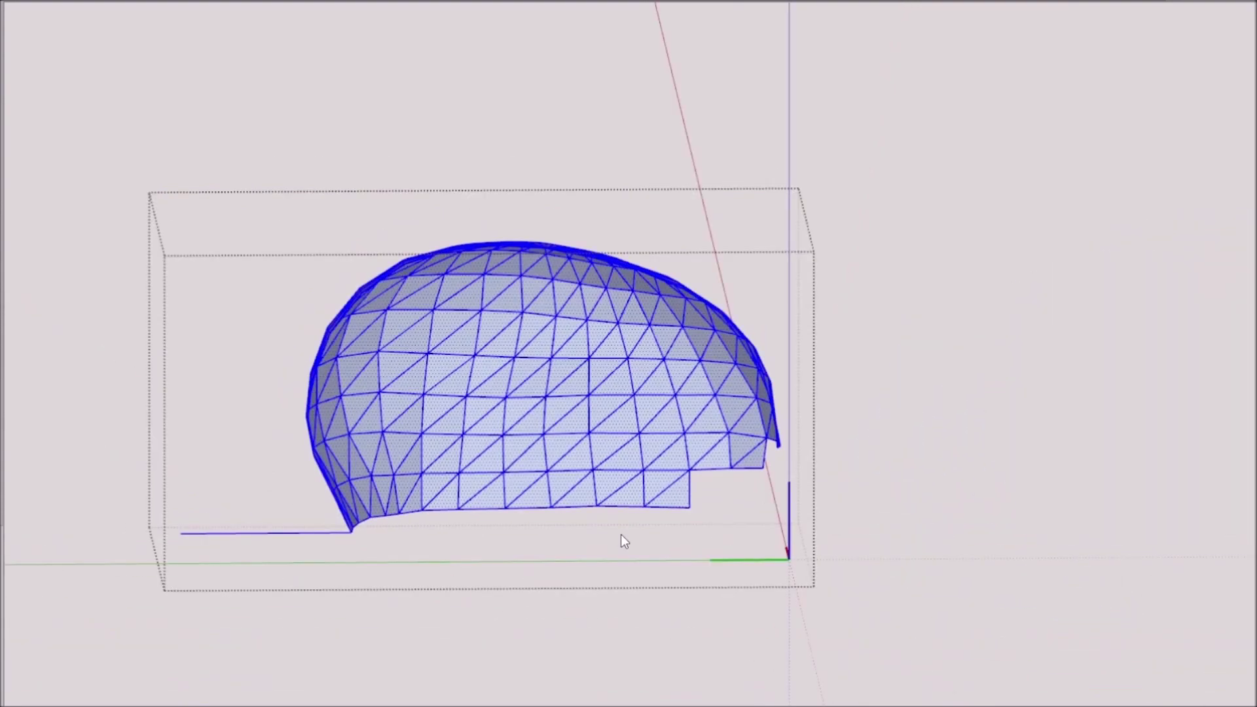
# Step: Close the dome group and select the inner dome shell inside the outer dome
pyautogui.scroll(-2, 614, 557)
pyautogui.moveTo(614, 558); pyautogui.dragTo(72, 645, button='middle')
pyautogui.click(676, 621)
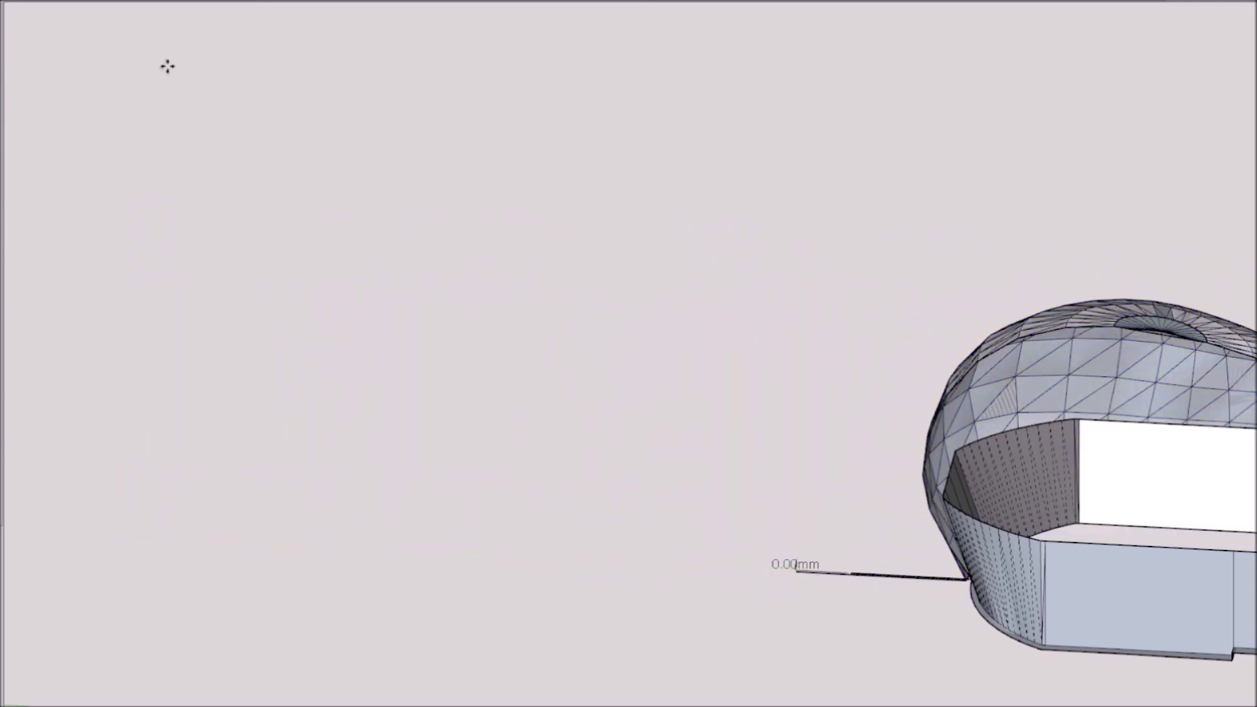
pyautogui.scroll(-2, 264, 189)
pyautogui.scroll(2, 610, 463)
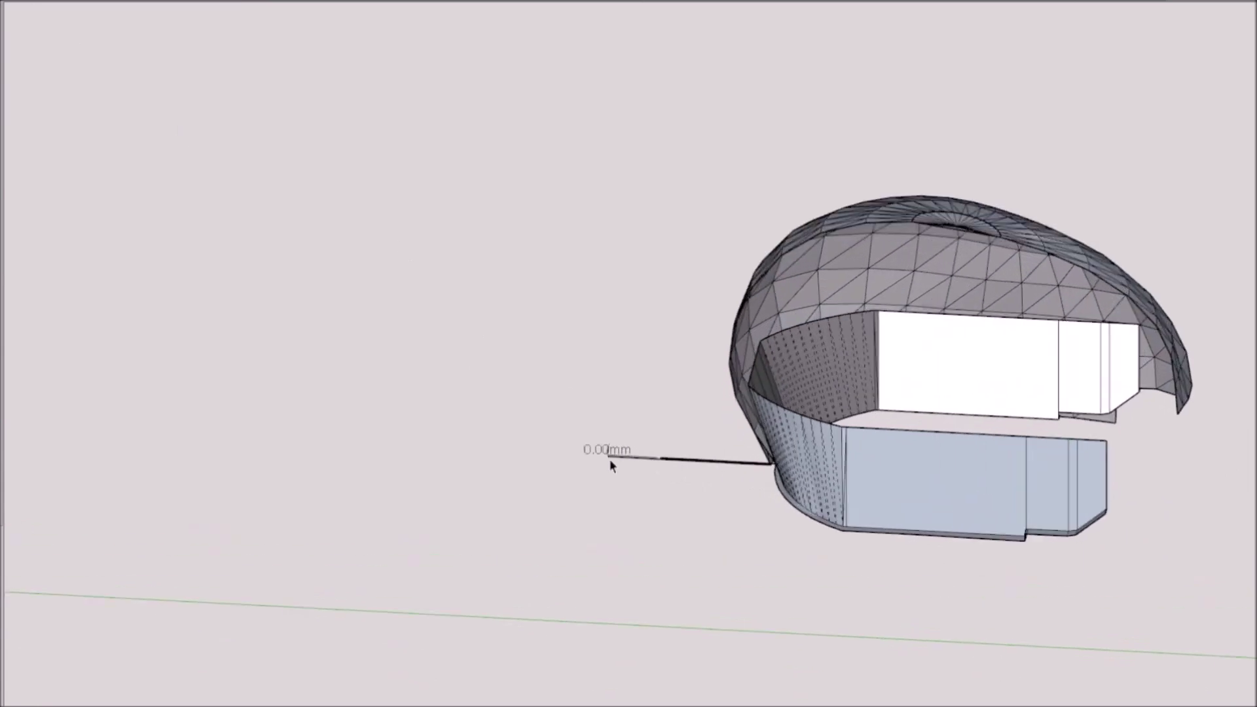
pyautogui.click(825, 262)
pyautogui.moveTo(812, 367); pyautogui.dragTo(785, 392, button='middle')
pyautogui.scroll(-2, 774, 309)
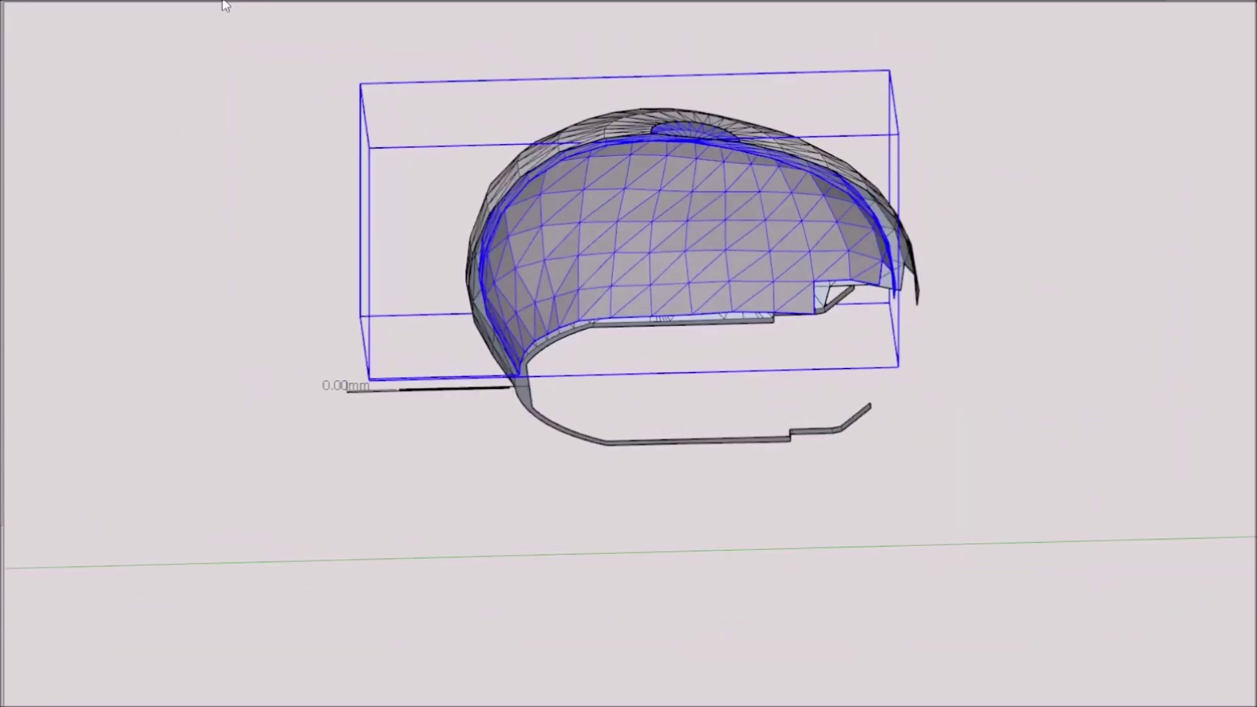
# Step: Scale the inner dome shell slightly longer towards the front so it sits closer to the outer dome
pyautogui.moveTo(266, 53); pyautogui.dragTo(138, 55)
pyautogui.press('Return')
pyautogui.moveTo(943, 298); pyautogui.dragTo(963, 254, button='middle')
pyautogui.scroll(3, 936, 247)
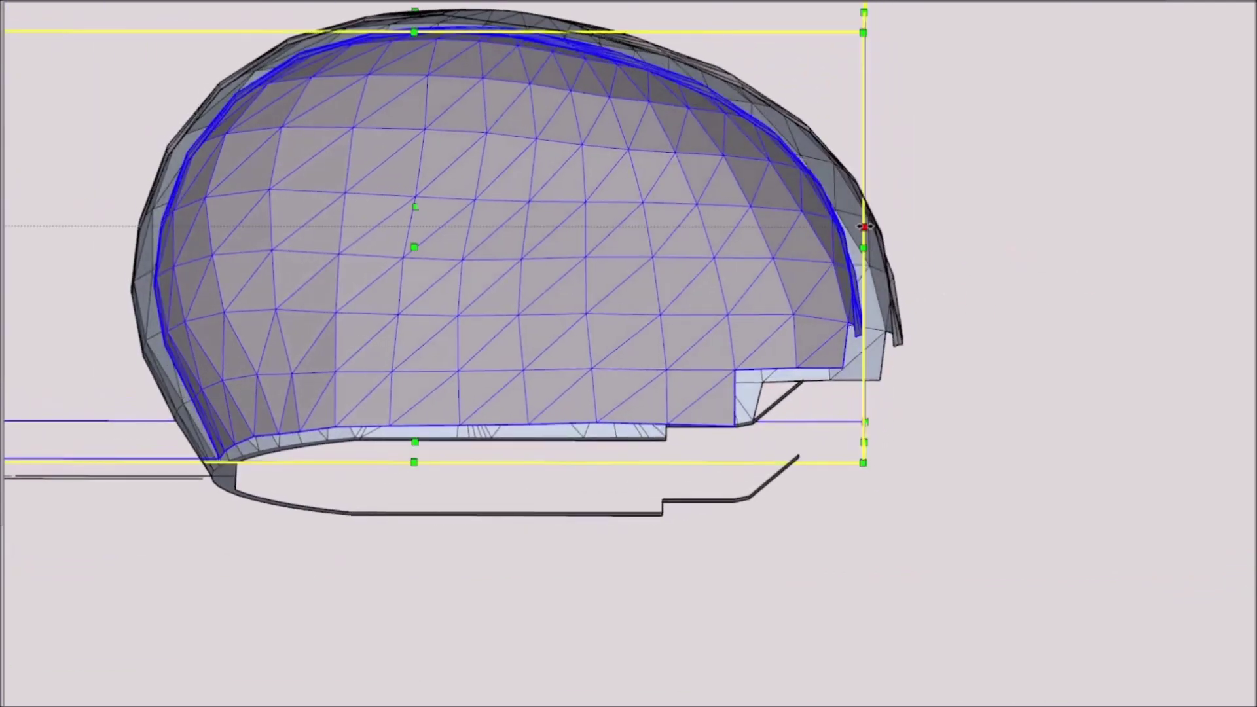
pyautogui.moveTo(864, 226); pyautogui.dragTo(875, 226)
pyautogui.press('space')
pyautogui.moveTo(591, 275); pyautogui.dragTo(557, 347, button='middle')
pyautogui.scroll(3, 774, 410)
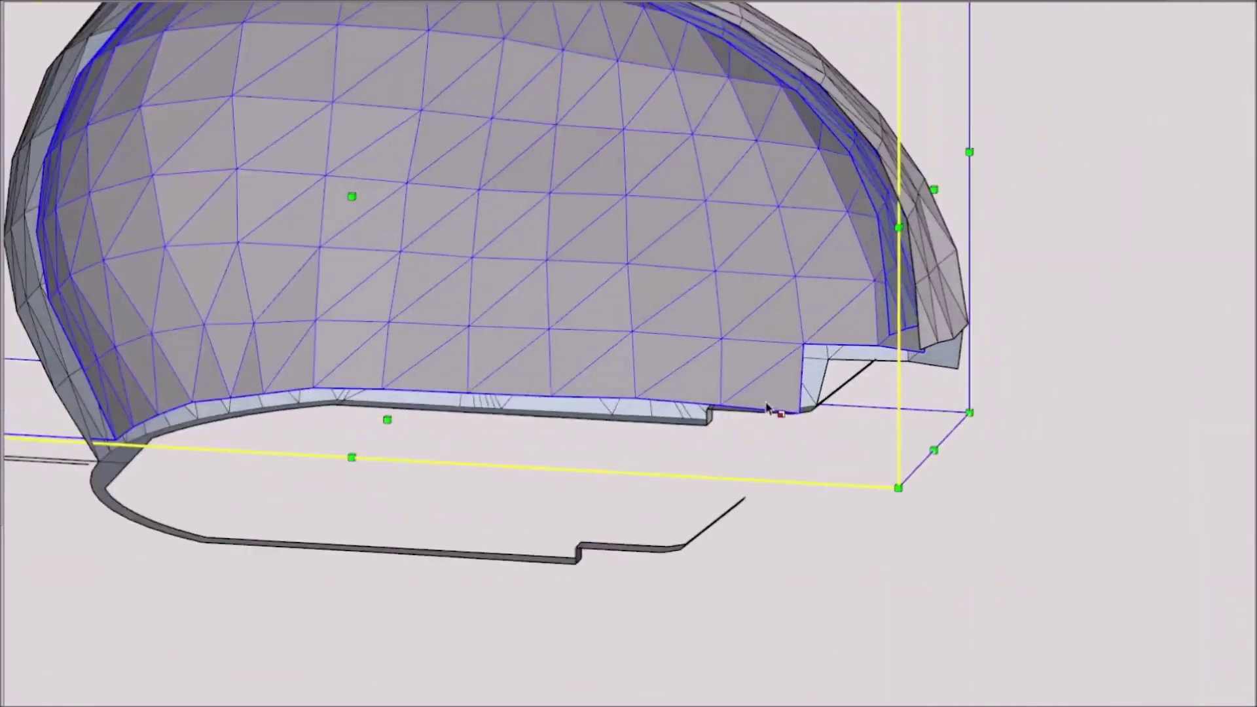
# Step: Inspect how the scaled inner dome sits against the outer dome and the rim strip from the side and front
pyautogui.scroll(-2, 720, 419)
pyautogui.moveTo(727, 432); pyautogui.dragTo(753, 409, button='middle')
pyautogui.scroll(2, 440, 347)
pyautogui.moveTo(449, 340); pyautogui.dragTo(438, 355, button='middle')
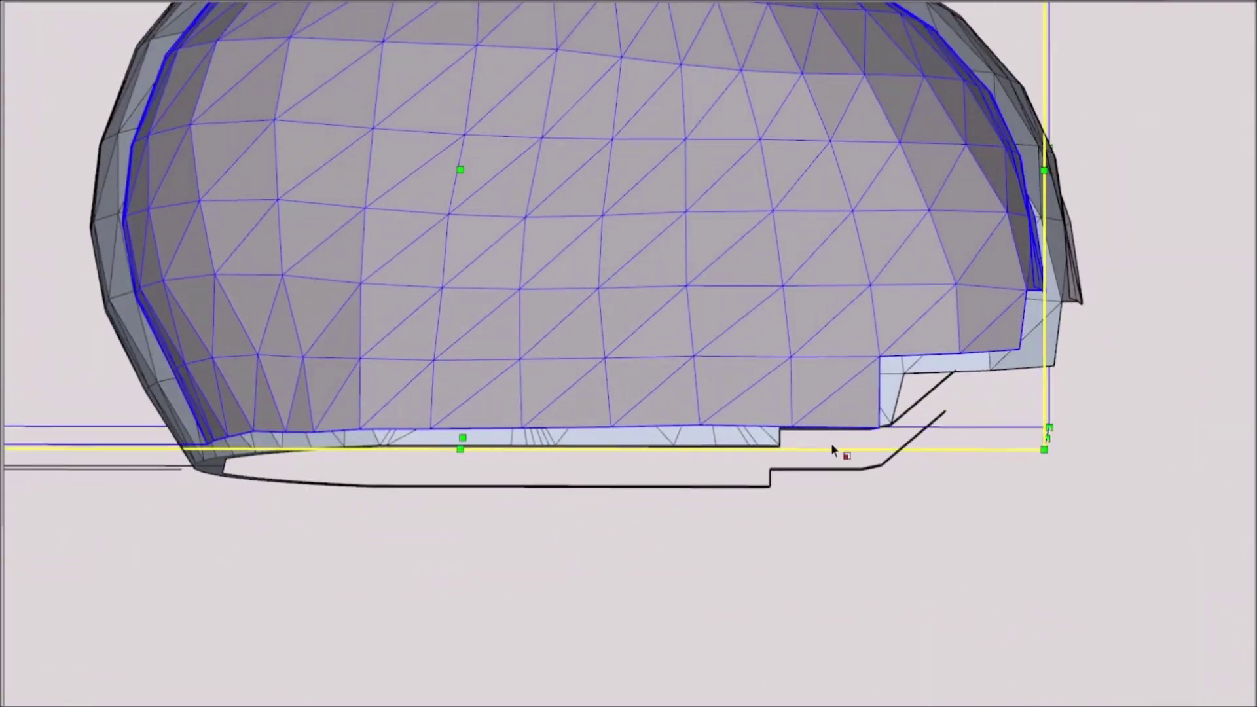
pyautogui.moveTo(832, 451); pyautogui.dragTo(390, 398, button='middle')
pyautogui.moveTo(812, 363); pyautogui.dragTo(661, 504, button='middle')
pyautogui.moveTo(870, 406); pyautogui.dragTo(648, 364, button='middle')
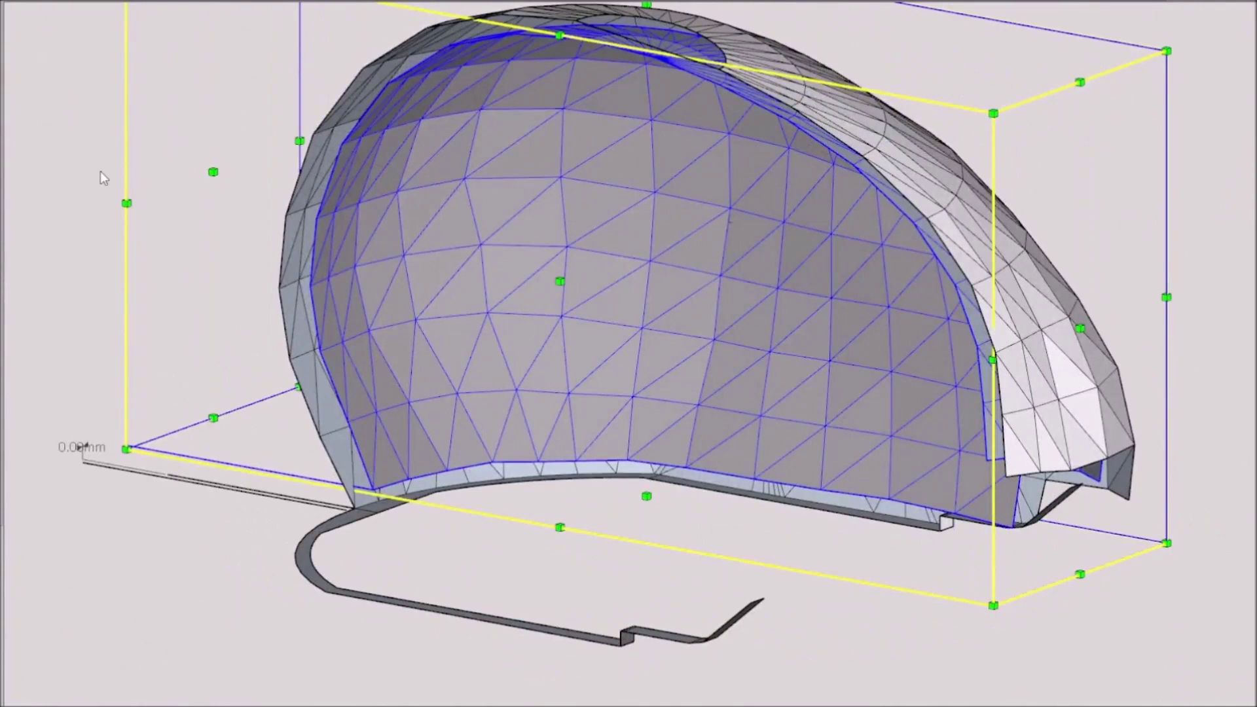
pyautogui.press('x')
pyautogui.moveTo(664, 368); pyautogui.dragTo(610, 371, button='middle')
pyautogui.moveTo(747, 218); pyautogui.dragTo(741, 220)
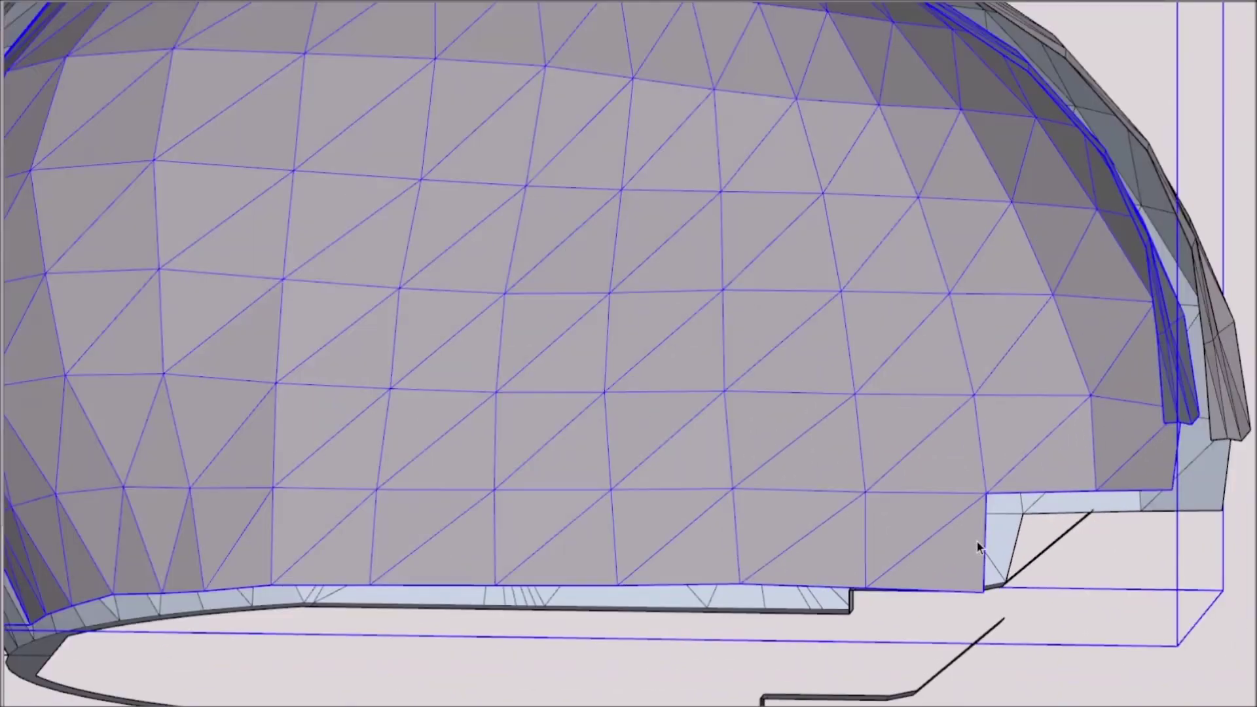
# Step: Open the inner dome for editing and fill the notch at its lower front corner with a triangular face
pyautogui.scroll(-4, 980, 533)
pyautogui.moveTo(667, 529); pyautogui.dragTo(773, 481, button='middle')
pyautogui.doubleClick(772, 511)
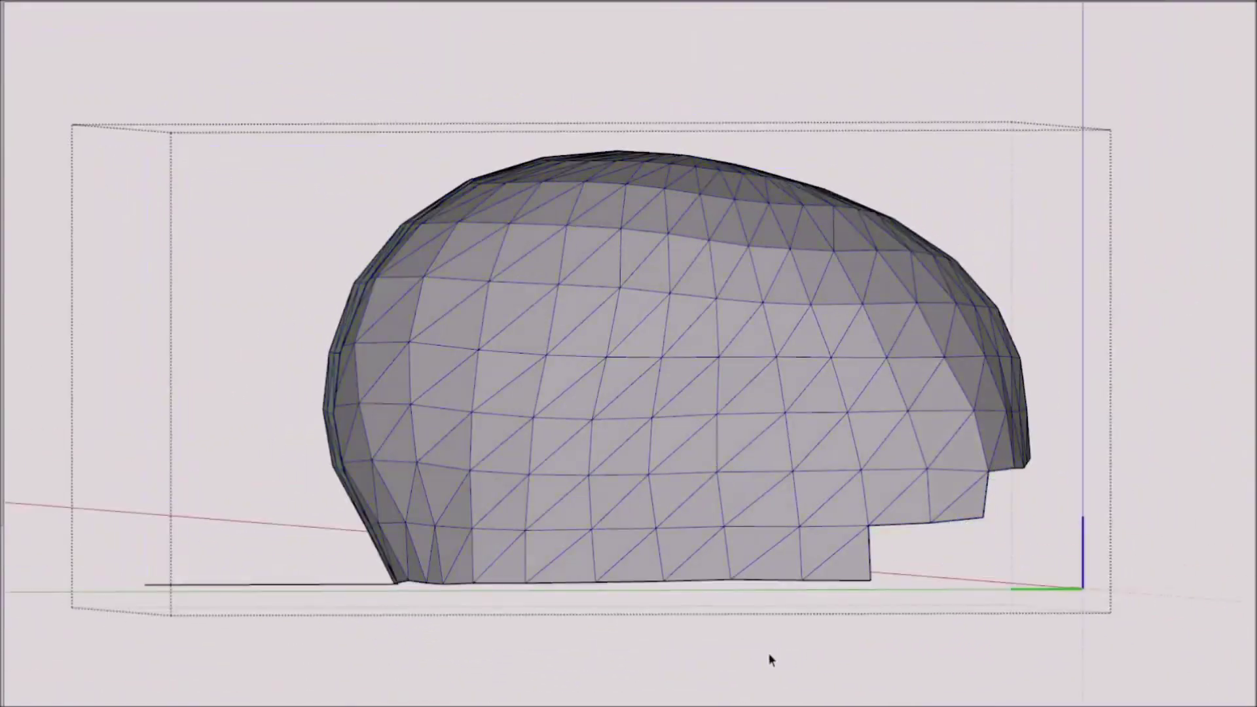
pyautogui.moveTo(936, 399); pyautogui.dragTo(877, 465, button='middle')
pyautogui.scroll(2, 877, 466)
pyautogui.press('space')
pyautogui.press('Escape')
pyautogui.scroll(-4, 889, 556)
pyautogui.moveTo(785, 557); pyautogui.dragTo(631, 639, button='middle')
pyautogui.scroll(4, 306, 522)
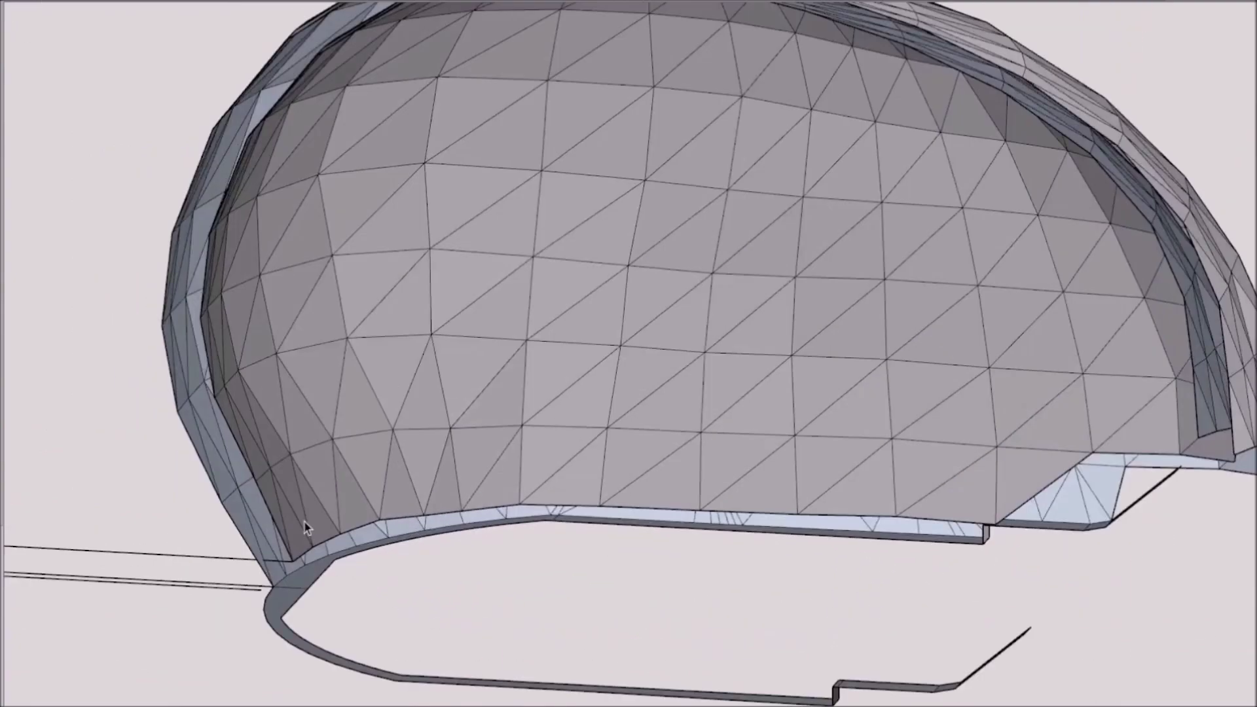
# Step: Clean up the inner dome's lower edge and join it to the rim strip with triangular faces
pyautogui.doubleClick(305, 522)
pyautogui.press('e')
pyautogui.moveTo(314, 527); pyautogui.dragTo(895, 504)
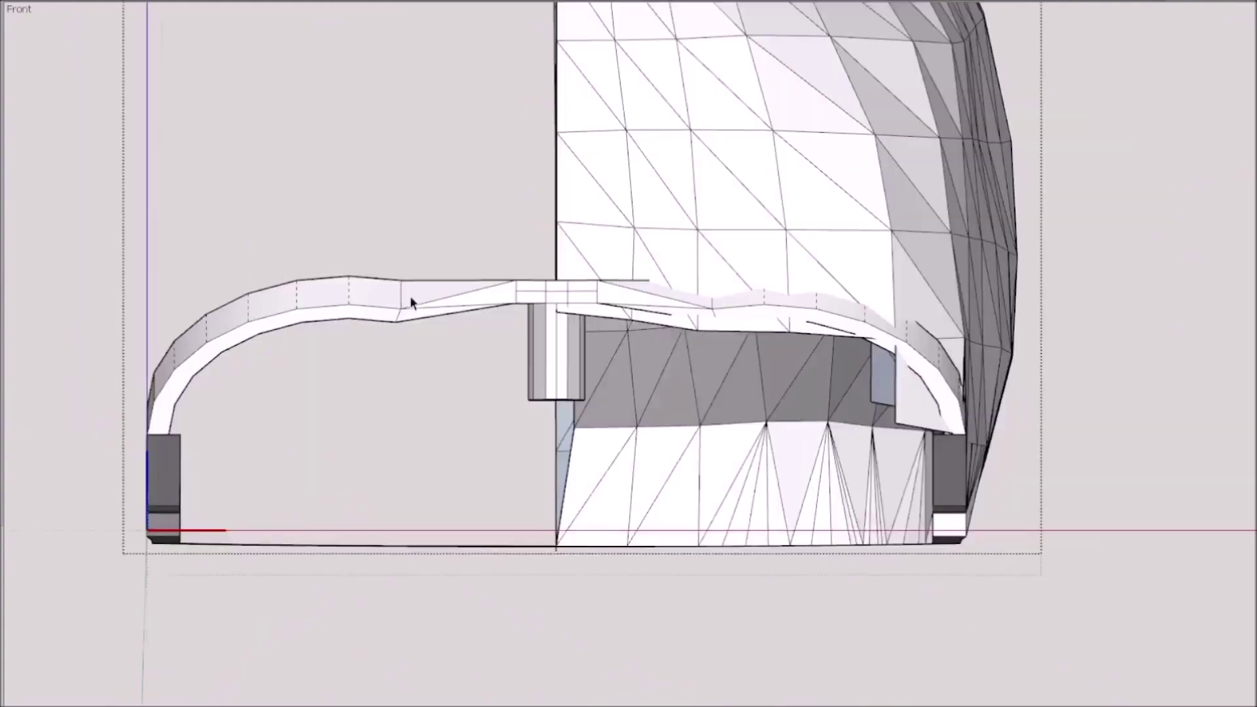
pyautogui.scroll(-3, 556, 419)
pyautogui.moveTo(556, 419)
pyautogui.mouseDown(button='middle')
pyautogui.moveTo(561, 449)
pyautogui.moveTo(598, 391)
pyautogui.moveTo(752, 334)
pyautogui.moveTo(581, 414)
pyautogui.mouseUp(button='middle')
pyautogui.scroll(5, 561, 449)
pyautogui.scroll(3, 580, 414)
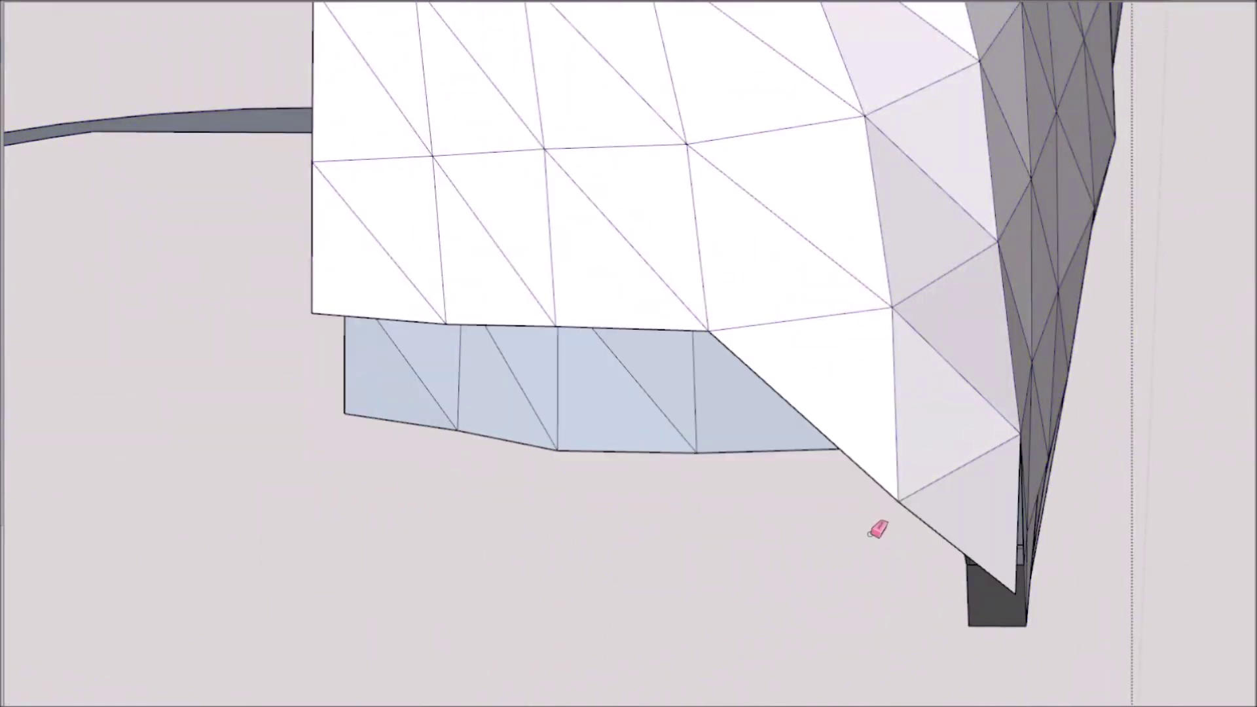
# Step: Connect the outer dome's lower side and front corner to the rim strip with triangular faces
pyautogui.scroll(-5, 552, 493)
pyautogui.scroll(3, 460, 439)
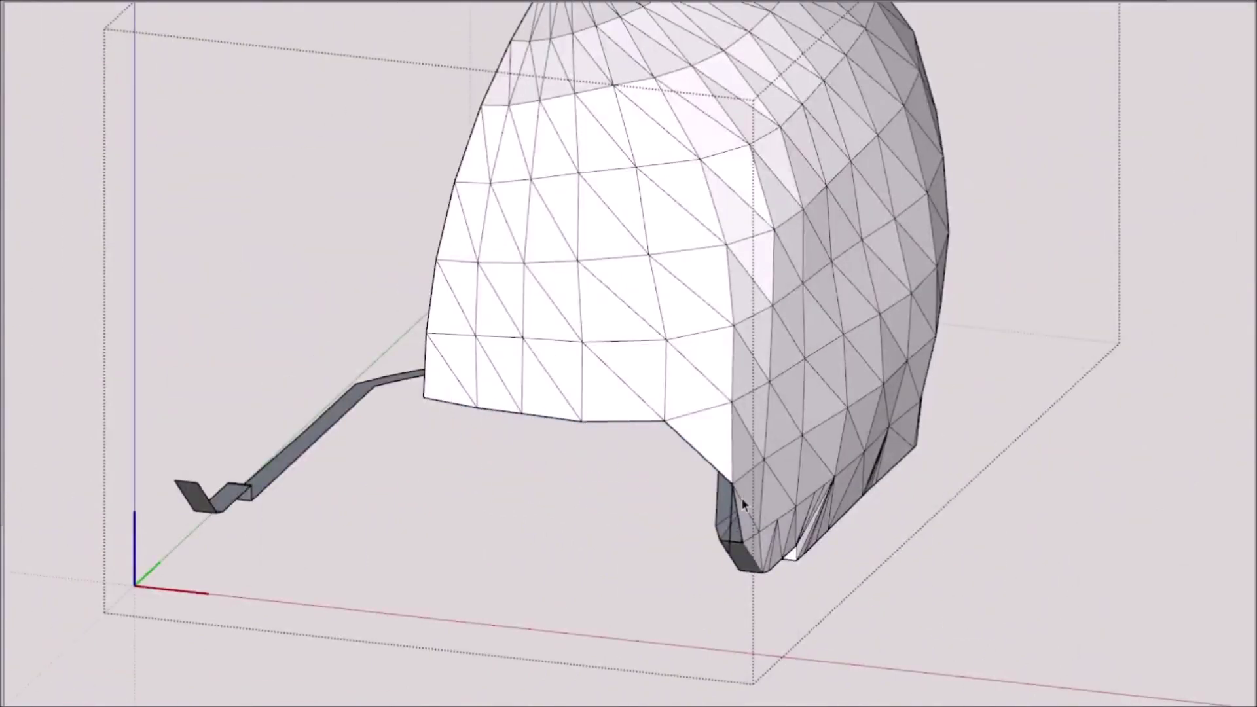
pyautogui.moveTo(742, 505); pyautogui.dragTo(234, 313, button='middle')
pyautogui.scroll(3, 407, 368)
pyautogui.scroll(-6, 408, 368)
pyautogui.moveTo(407, 368); pyautogui.dragTo(775, 201, button='middle')
pyautogui.scroll(2, 776, 200)
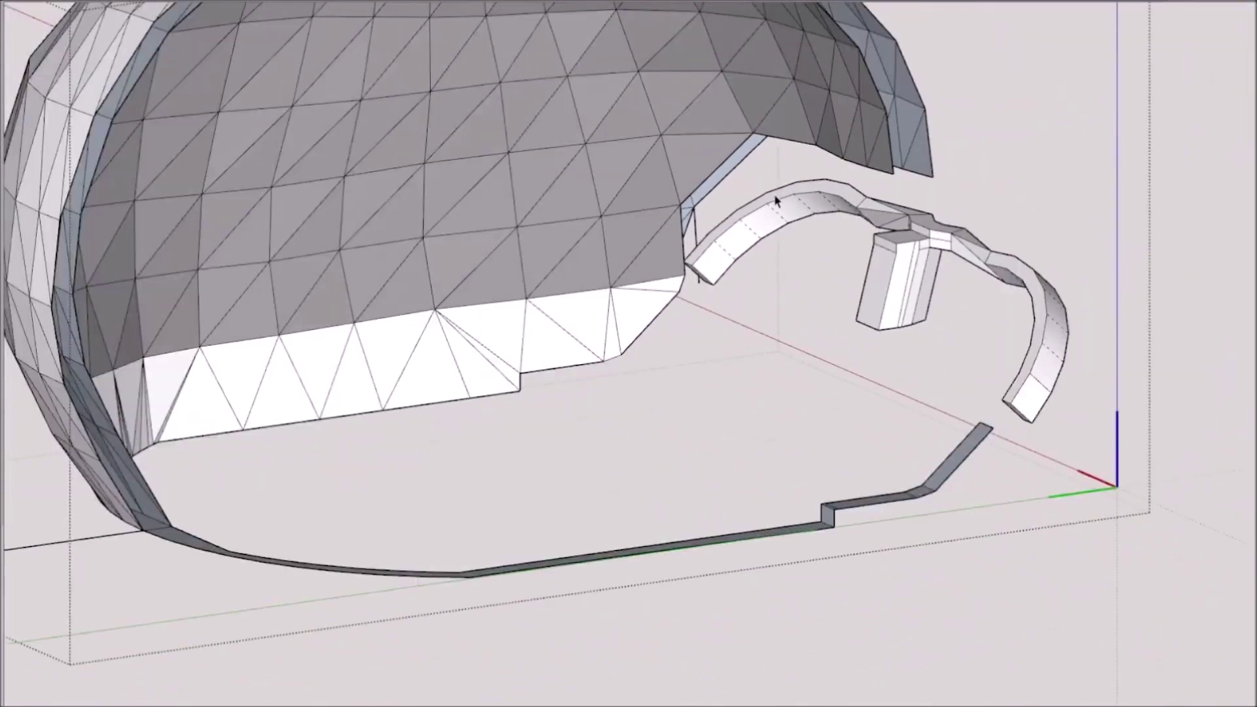
# Step: Open the mesh beside the brow arch for editing and erase the surplus edges at the front corner
pyautogui.scroll(4, 776, 201)
pyautogui.click(878, 336)
pyautogui.moveTo(722, 374)
pyautogui.mouseDown(button='middle')
pyautogui.moveTo(878, 337)
pyautogui.moveTo(523, 367)
pyautogui.moveTo(670, 396)
pyautogui.mouseUp(button='middle')
pyautogui.doubleClick(743, 220)
pyautogui.press('e')
pyautogui.click(879, 355)
pyautogui.scroll(-5, 879, 355)
pyautogui.scroll(4, 670, 396)
pyautogui.scroll(-4, 693, 505)
# Step: Join the dome's lower front edge and corner to the brow arch with connecting faces
pyautogui.moveTo(692, 505); pyautogui.dragTo(168, 432, button='middle')
pyautogui.scroll(4, 452, 524)
pyautogui.moveTo(452, 524); pyautogui.dragTo(496, 527, button='middle')
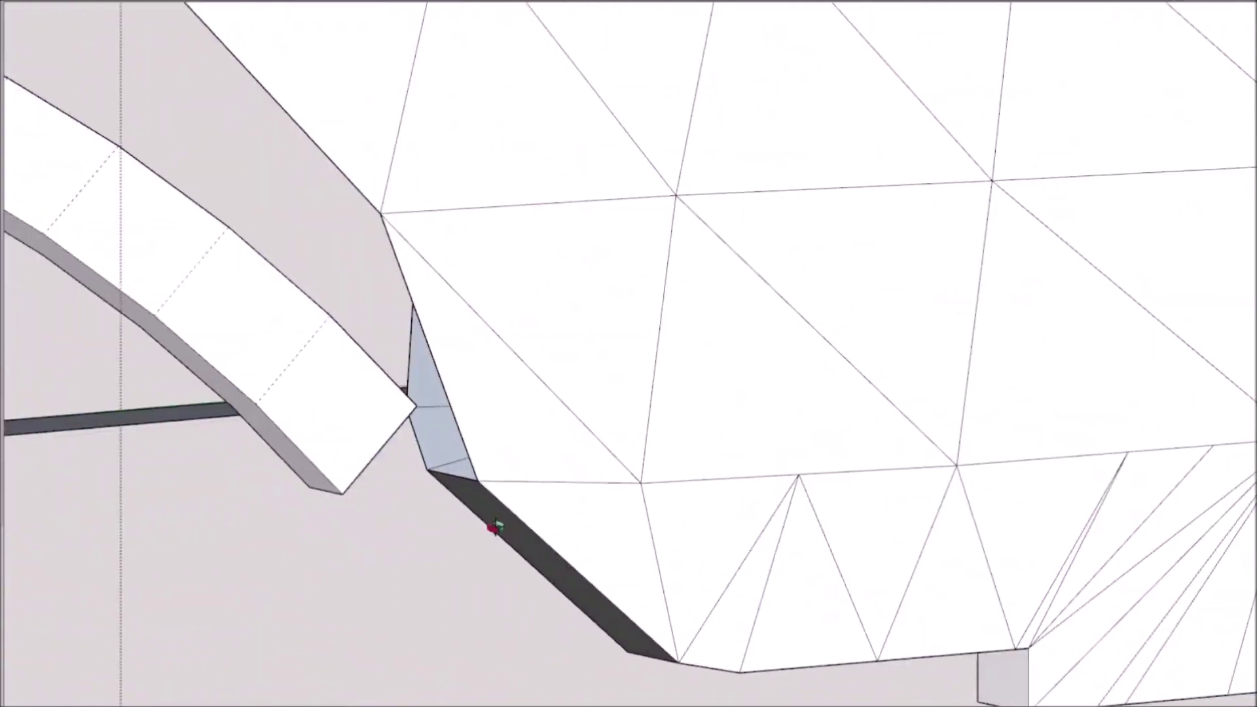
pyautogui.scroll(-10, 495, 527)
pyautogui.scroll(2, 387, 548)
pyautogui.click(423, 507)
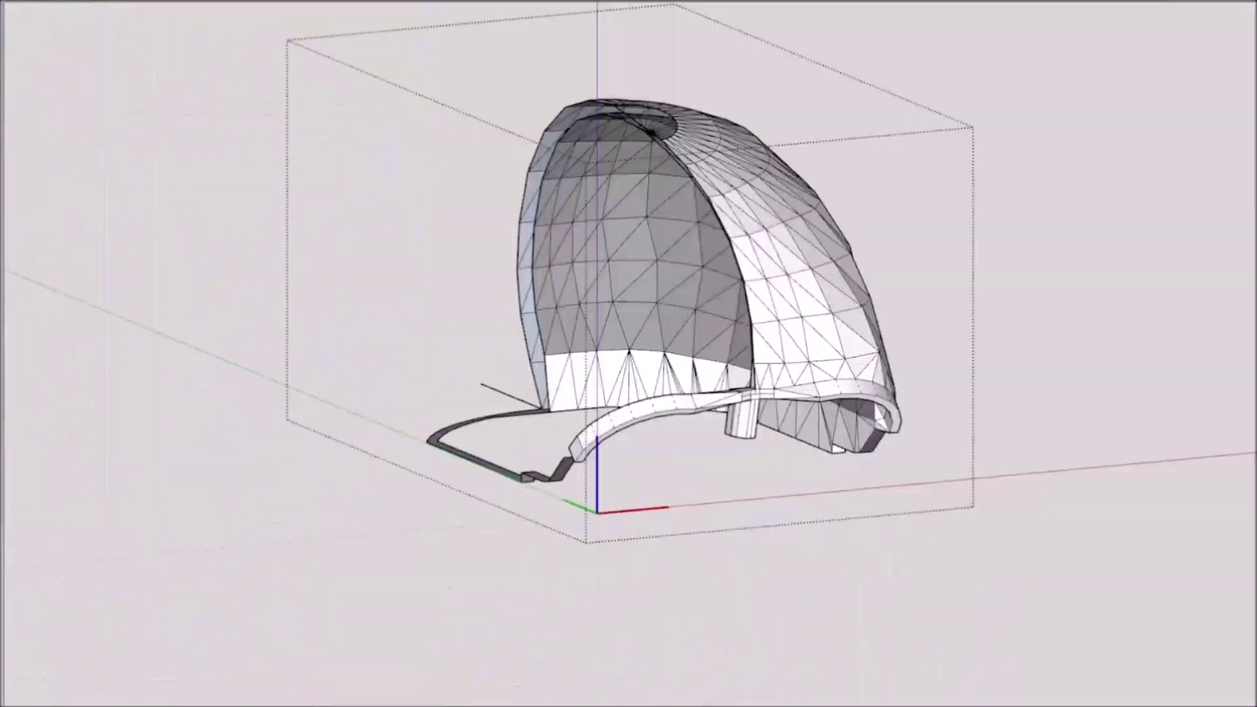
# Step: Draw a centre line across the brow arch bracket to the middle of the post's front edge
pyautogui.moveTo(112, 485)
pyautogui.mouseDown(button='middle')
pyautogui.moveTo(163, 537)
pyautogui.moveTo(366, 544)
pyautogui.mouseUp(button='middle')
pyautogui.scroll(3, 1113, 533)
pyautogui.moveTo(720, 419); pyautogui.dragTo(1022, 459, button='middle')
pyautogui.scroll(6, 606, 281)
pyautogui.click(621, 261)
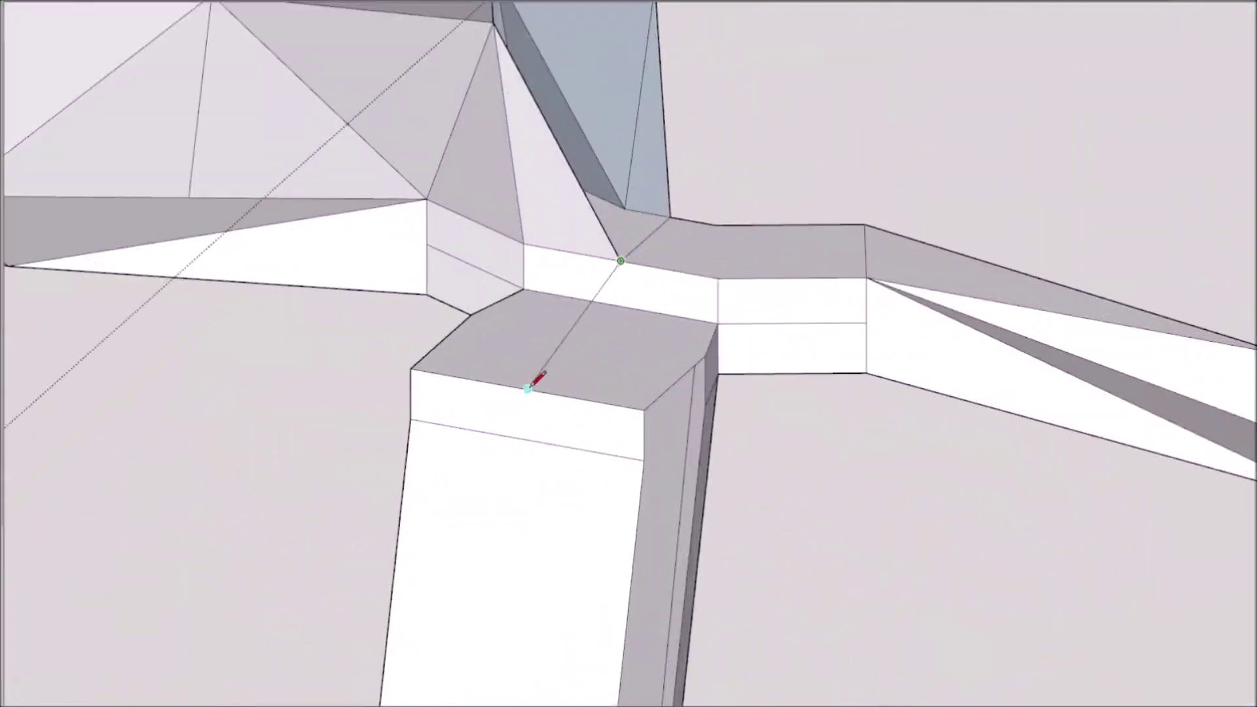
# Step: Split the arch and post along the centre line and erase the half without a dome, including its rim strip
pyautogui.scroll(-8, 547, 415)
pyautogui.moveTo(548, 415)
pyautogui.mouseDown(button='middle')
pyautogui.moveTo(635, 432)
pyautogui.moveTo(819, 539)
pyautogui.moveTo(695, 514)
pyautogui.moveTo(690, 478)
pyautogui.mouseUp(button='middle')
pyautogui.scroll(5, 513, 261)
pyautogui.scroll(-7, 157, 56)
pyautogui.moveTo(1021, 406)
pyautogui.mouseDown(button='middle')
pyautogui.moveTo(1069, 126)
pyautogui.moveTo(540, 343)
pyautogui.mouseUp(button='middle')
pyautogui.moveTo(470, 289); pyautogui.dragTo(550, 242, button='middle')
pyautogui.scroll(3, 626, 550)
pyautogui.scroll(5, 626, 543)
pyautogui.moveTo(626, 543)
pyautogui.mouseDown(button='middle')
pyautogui.moveTo(878, 623)
pyautogui.moveTo(616, 517)
pyautogui.mouseUp(button='middle')
pyautogui.scroll(-5, 405, 395)
# Step: Select the finished half of the cap and mirror a copy of it to form the opposite side
pyautogui.moveTo(302, 260); pyautogui.dragTo(570, 531)
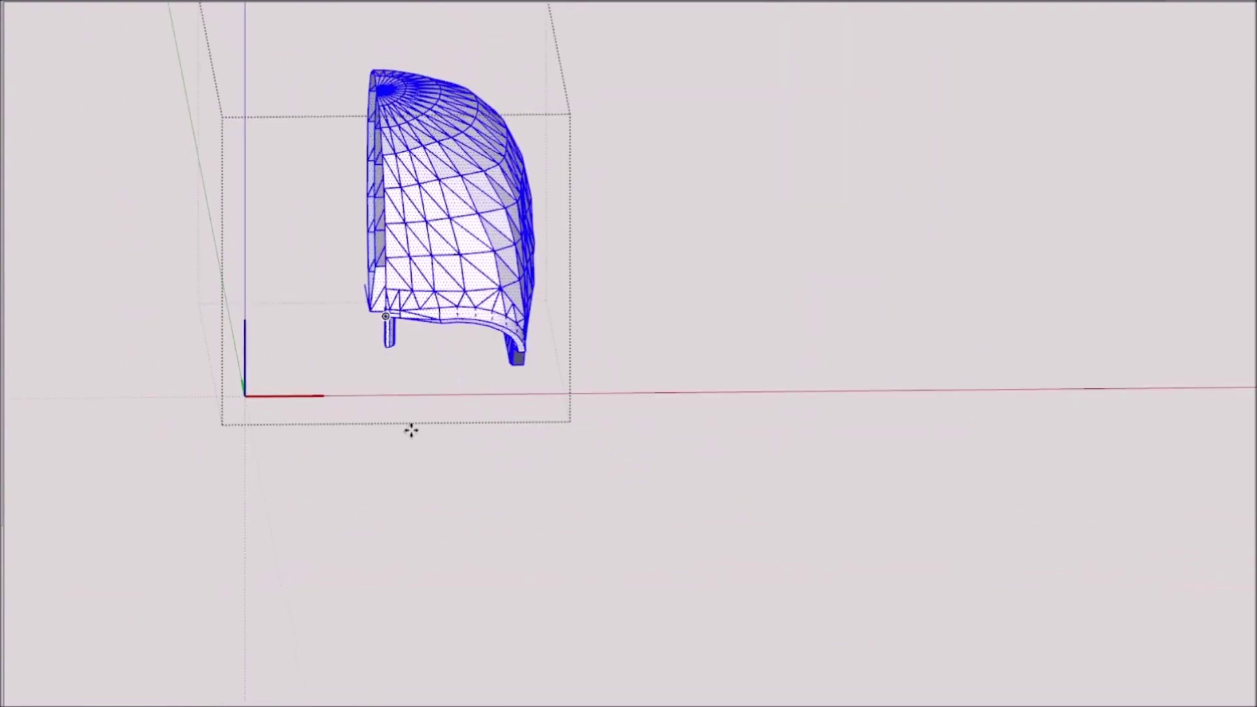
pyautogui.press('ctrl')
pyautogui.click(423, 407)
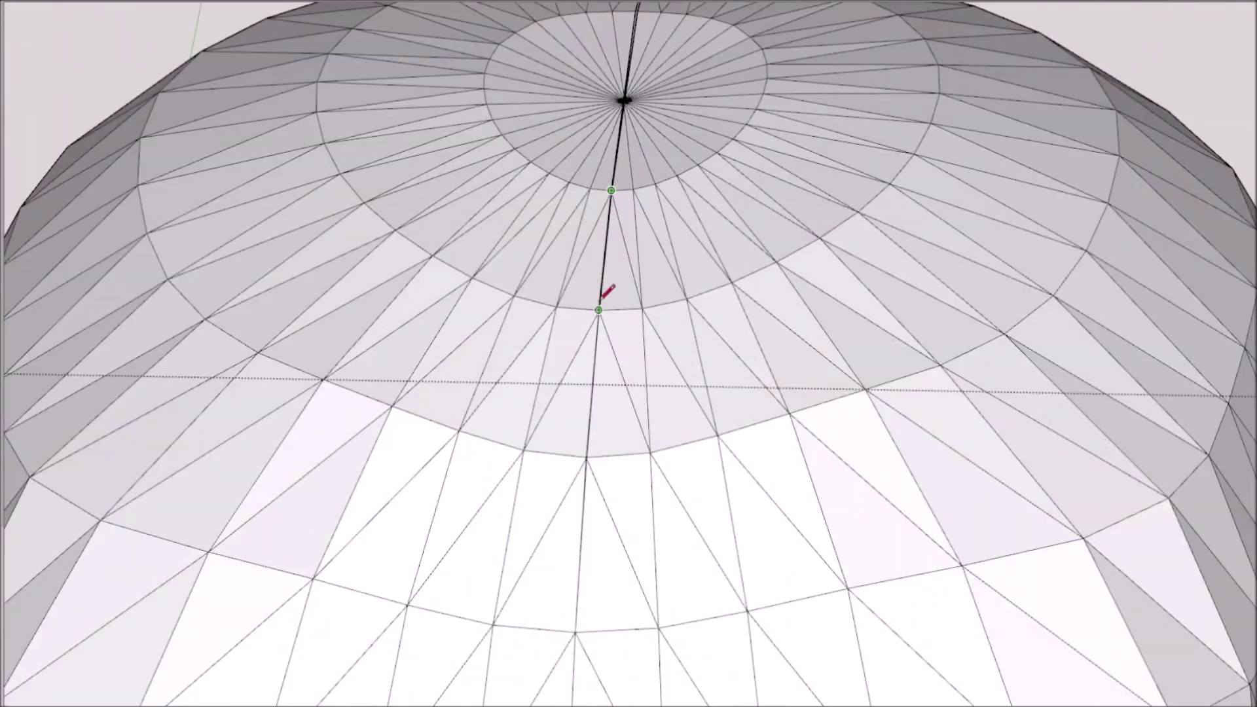
# Step: Erase the centre seam edges and connect opposing vertices to close the narrow front gap between the two halves
pyautogui.scroll(10, 603, 289)
pyautogui.press('e')
pyautogui.moveTo(656, 417); pyautogui.dragTo(654, 236)
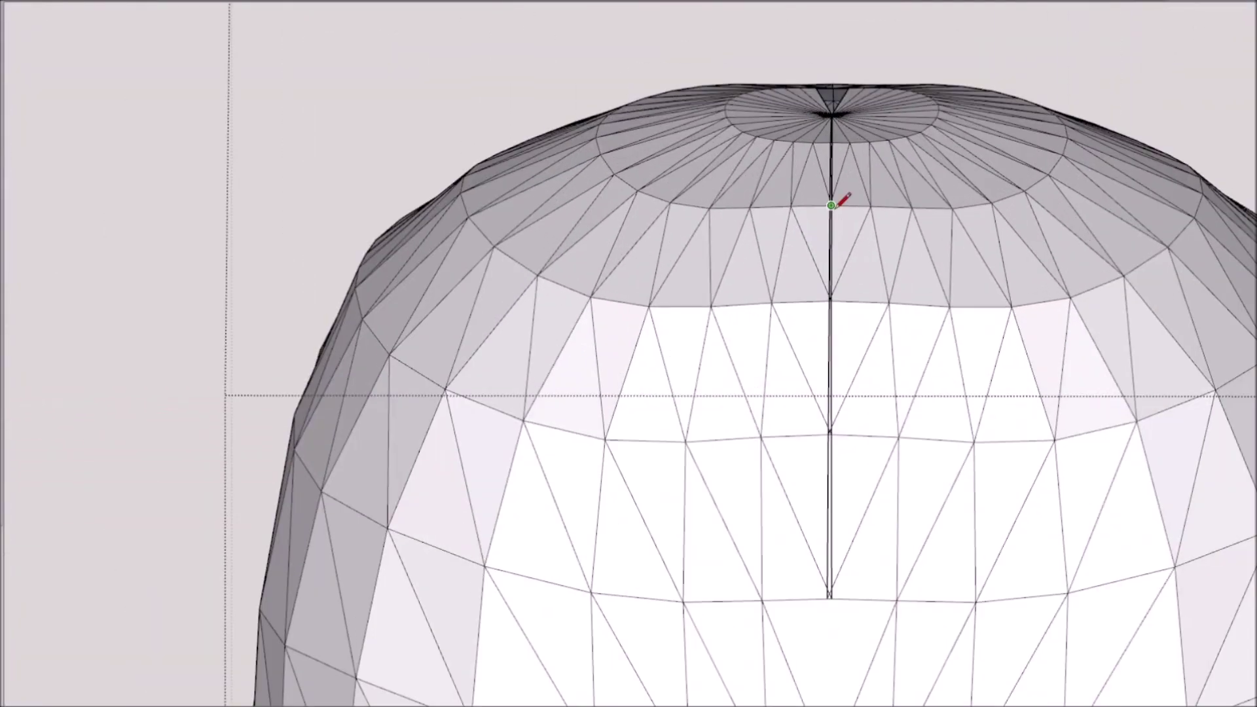
pyautogui.moveTo(835, 104); pyautogui.dragTo(878, 197, button='middle')
pyautogui.scroll(2, 861, 164)
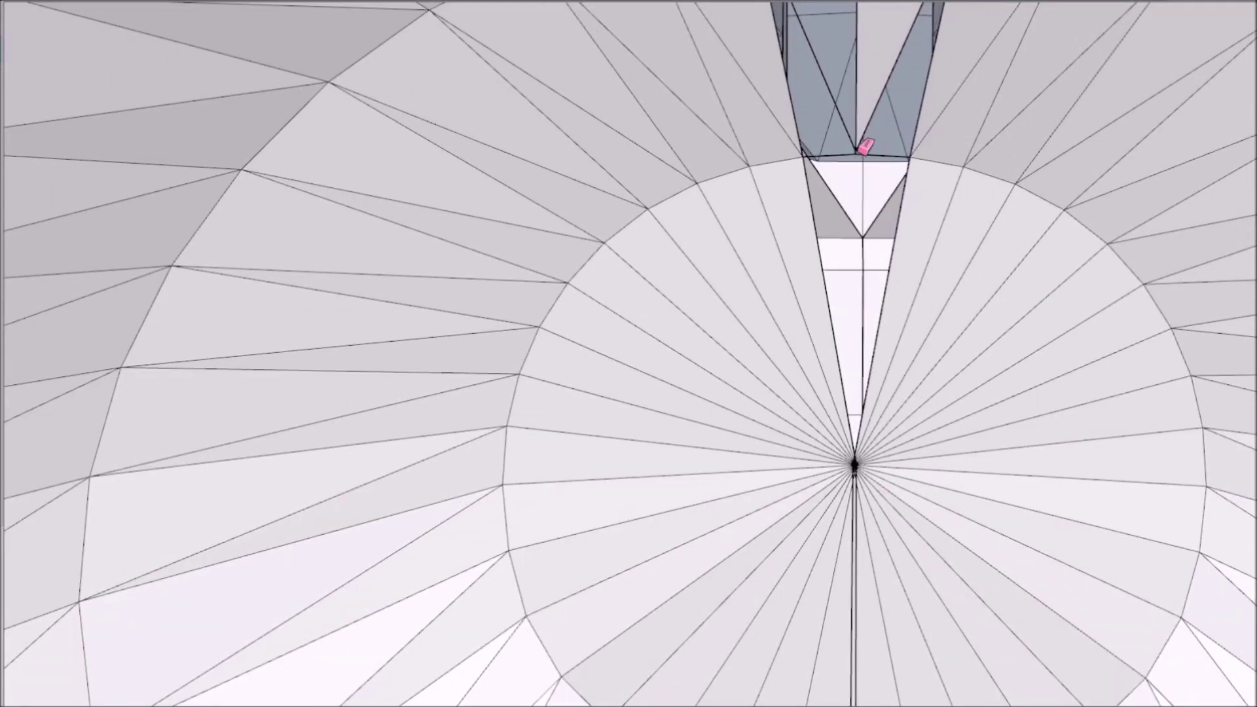
# Step: Erase the outer fan faces around the crown on both sides of the central gap
pyautogui.moveTo(864, 146)
pyautogui.mouseDown(button='middle')
pyautogui.moveTo(778, 269)
pyautogui.moveTo(815, 328)
pyautogui.mouseUp(button='middle')
pyautogui.moveTo(815, 328); pyautogui.dragTo(854, 290)
pyautogui.scroll(-5, 862, 285)
pyautogui.scroll(4, 788, 331)
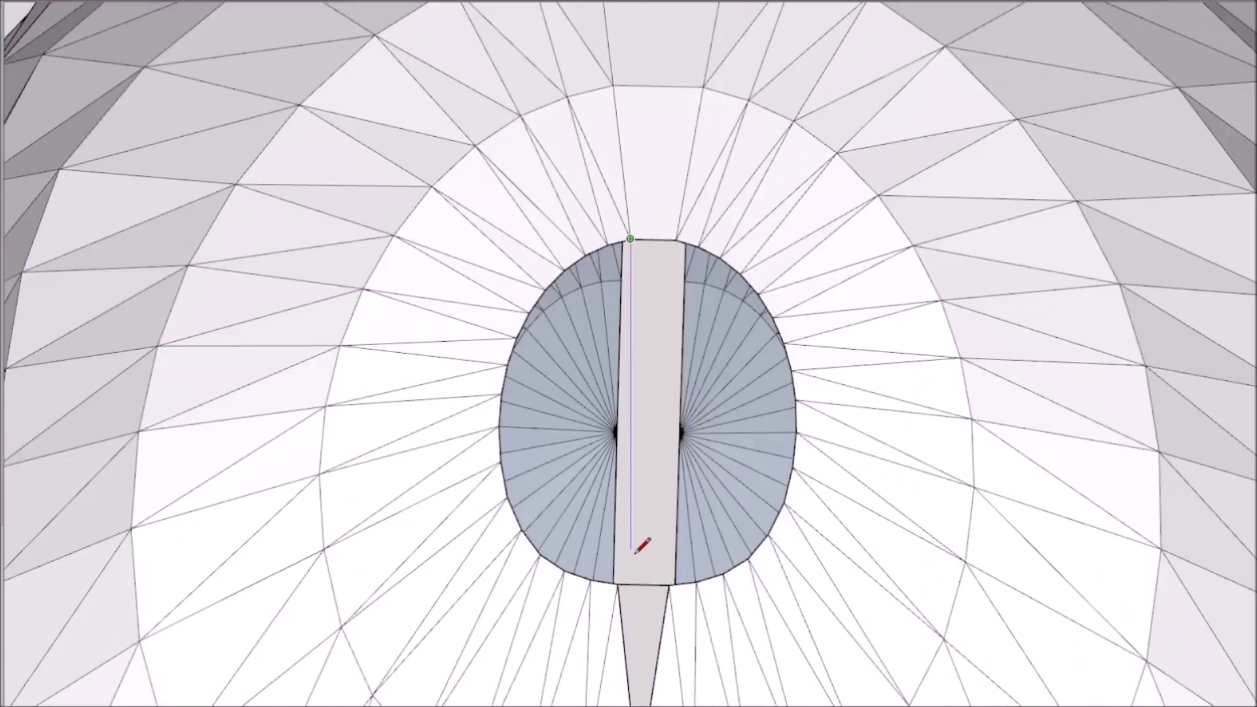
# Step: Rebuild the outer crown with a central strip and fans of triangular faces on both sides
pyautogui.scroll(4, 671, 390)
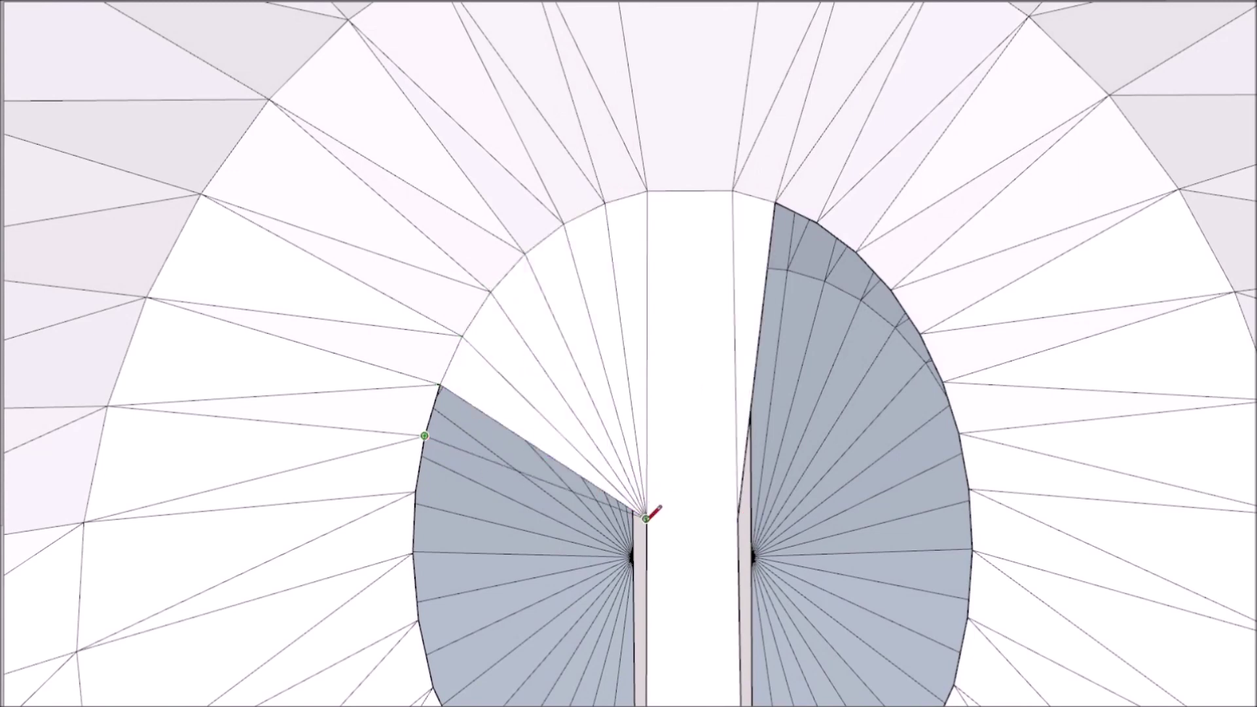
pyautogui.scroll(-2, 497, 593)
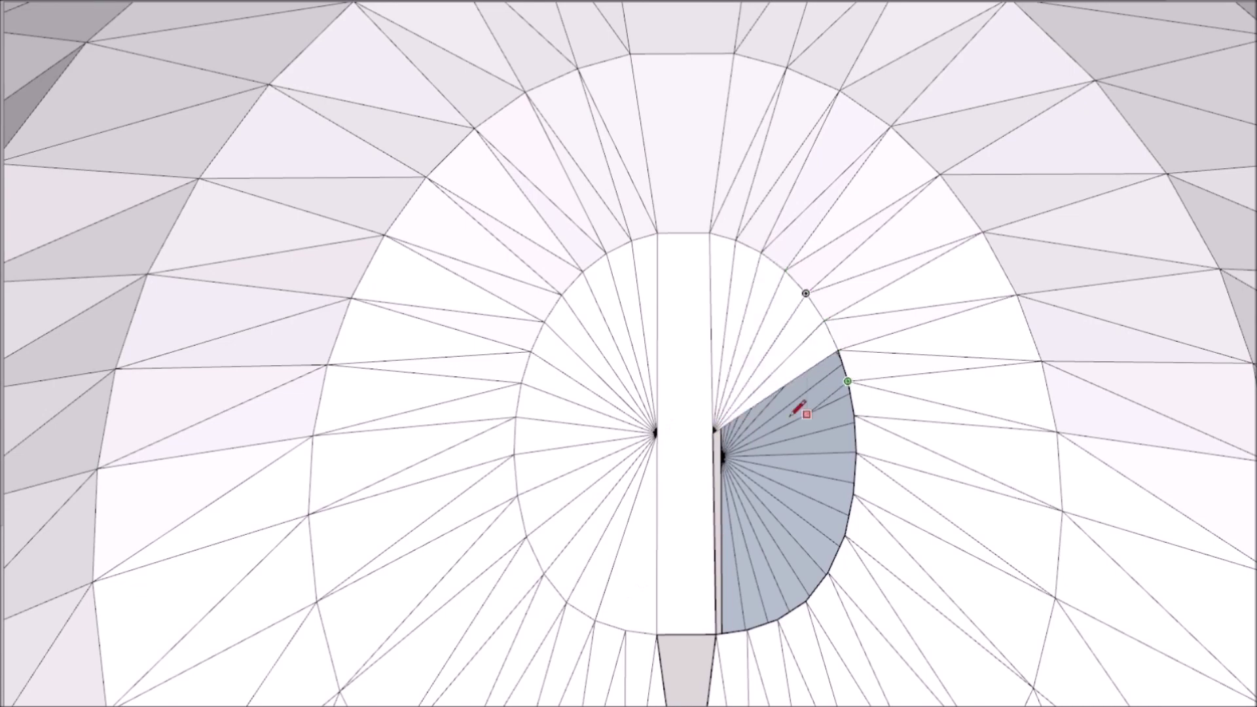
pyautogui.scroll(-3, 765, 533)
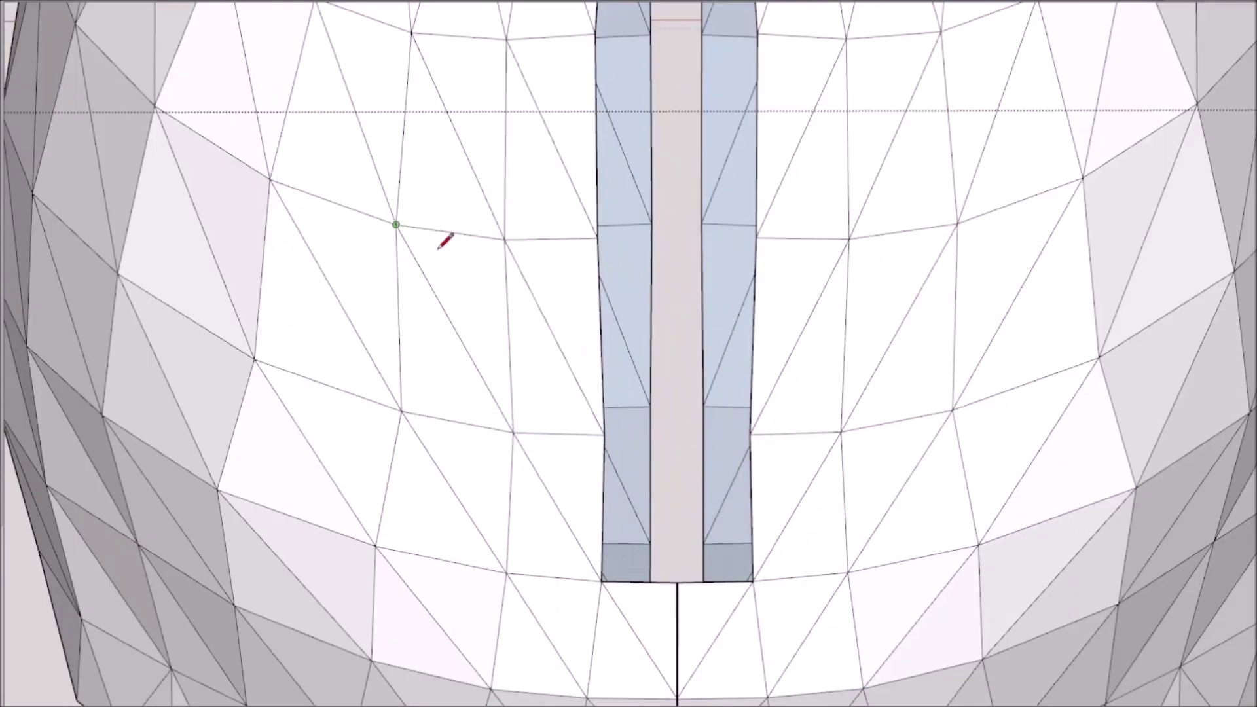
# Step: Bridge the rear gap between the inner shell halves with lines across opposing vertices
pyautogui.scroll(-5, 688, 542)
pyautogui.scroll(4, 653, 282)
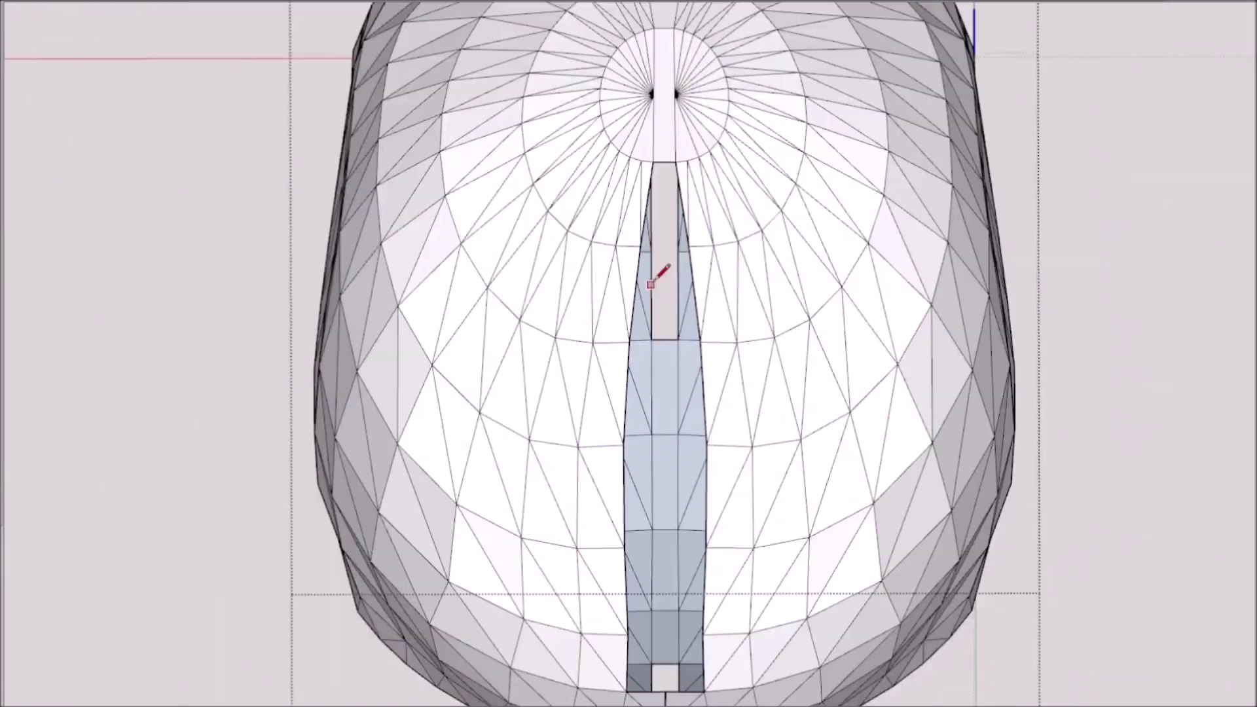
pyautogui.scroll(-6, 658, 498)
pyautogui.moveTo(668, 618); pyautogui.dragTo(710, 262, button='middle')
pyautogui.scroll(5, 713, 282)
pyautogui.scroll(4, 668, 406)
# Step: Close the gap in the inner shell beneath the crown by drawing lines between its edge vertices from below
pyautogui.moveTo(668, 405); pyautogui.dragTo(626, 434, button='middle')
pyautogui.click(659, 360)
pyautogui.scroll(-3, 655, 367)
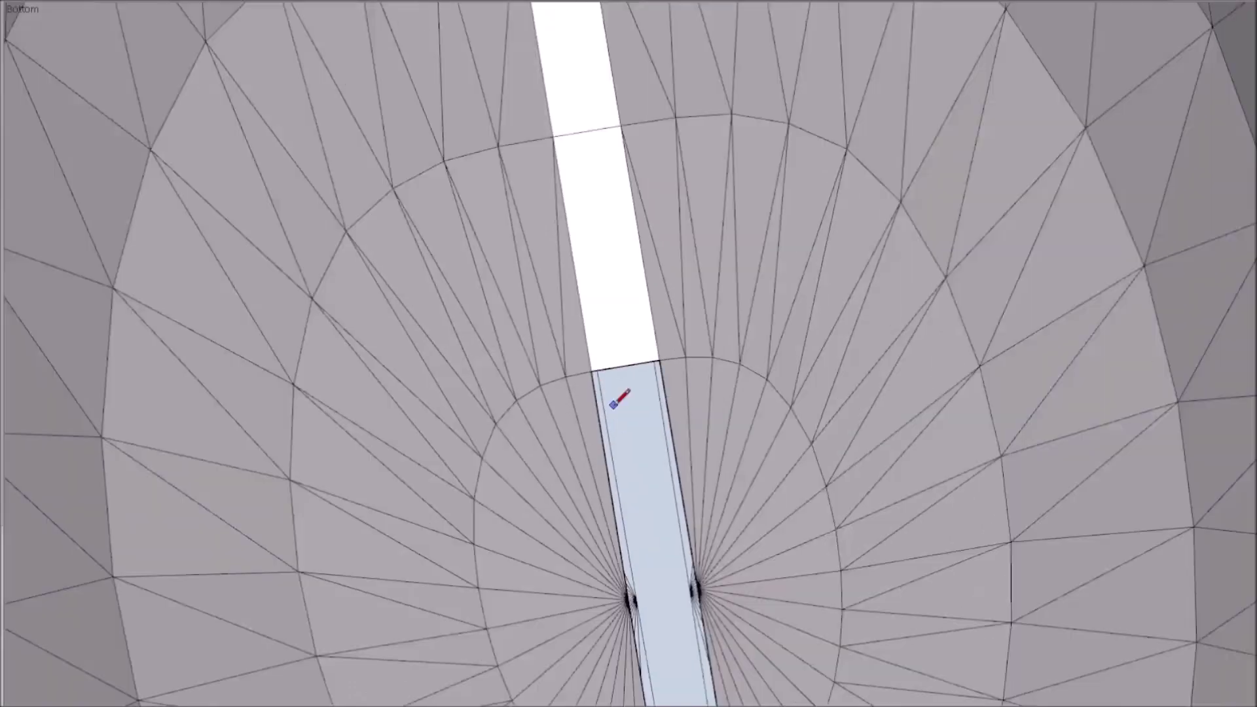
pyautogui.scroll(4, 655, 622)
pyautogui.click(603, 500)
pyautogui.click(726, 478)
pyautogui.scroll(-8, 700, 491)
pyautogui.scroll(5, 681, 622)
# Step: Close the remaining outer gap at the back of the cap down to the rim with connecting lines
pyautogui.click(671, 456)
pyautogui.click(649, 622)
pyautogui.click(698, 614)
pyautogui.scroll(-5, 697, 615)
pyautogui.scroll(4, 691, 635)
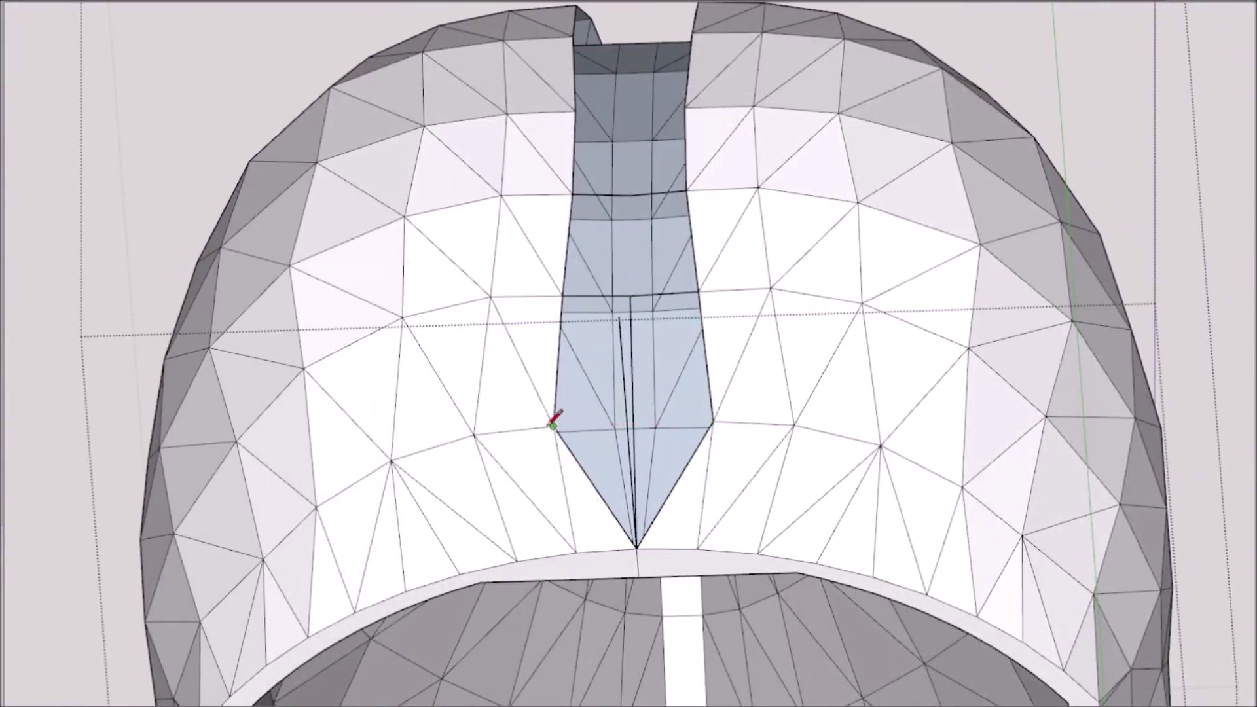
pyautogui.moveTo(554, 423)
pyautogui.mouseDown(button='middle')
pyautogui.moveTo(682, 396)
pyautogui.moveTo(511, 510)
pyautogui.moveTo(562, 527)
pyautogui.mouseUp(button='middle')
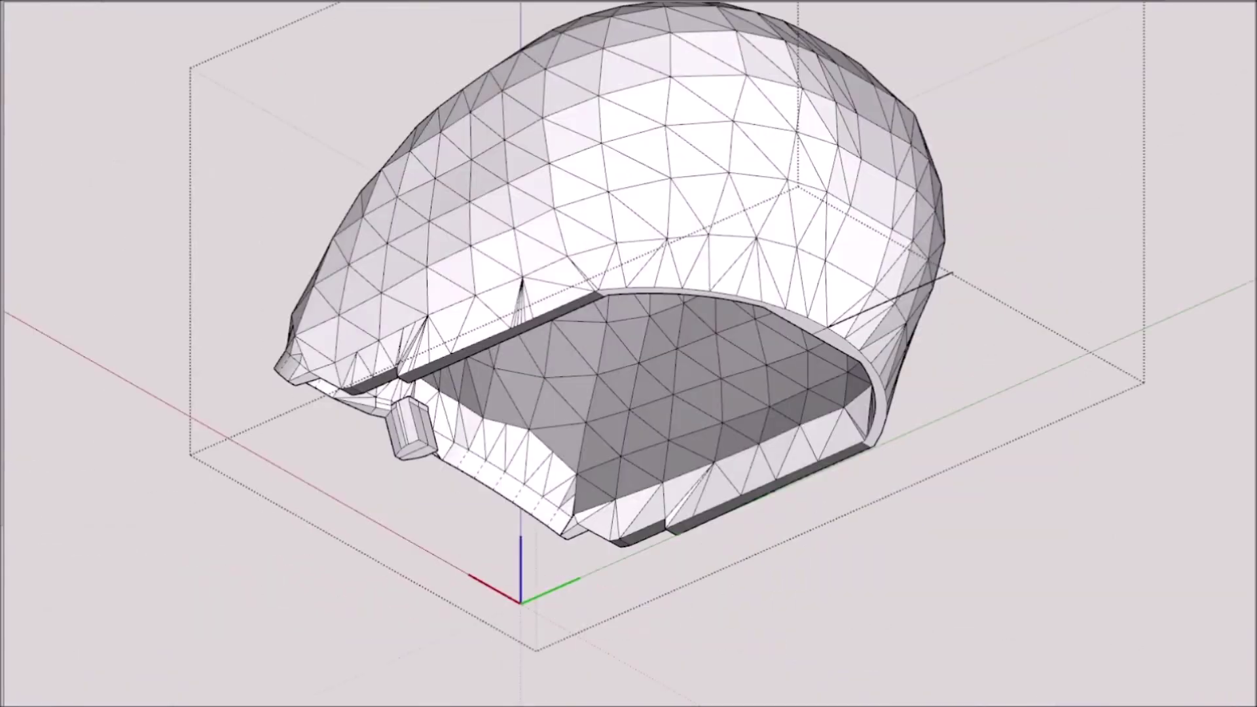
# Step: Open the orange disc on its rectangular base near the cap's front rim for editing
pyautogui.click(842, 261)
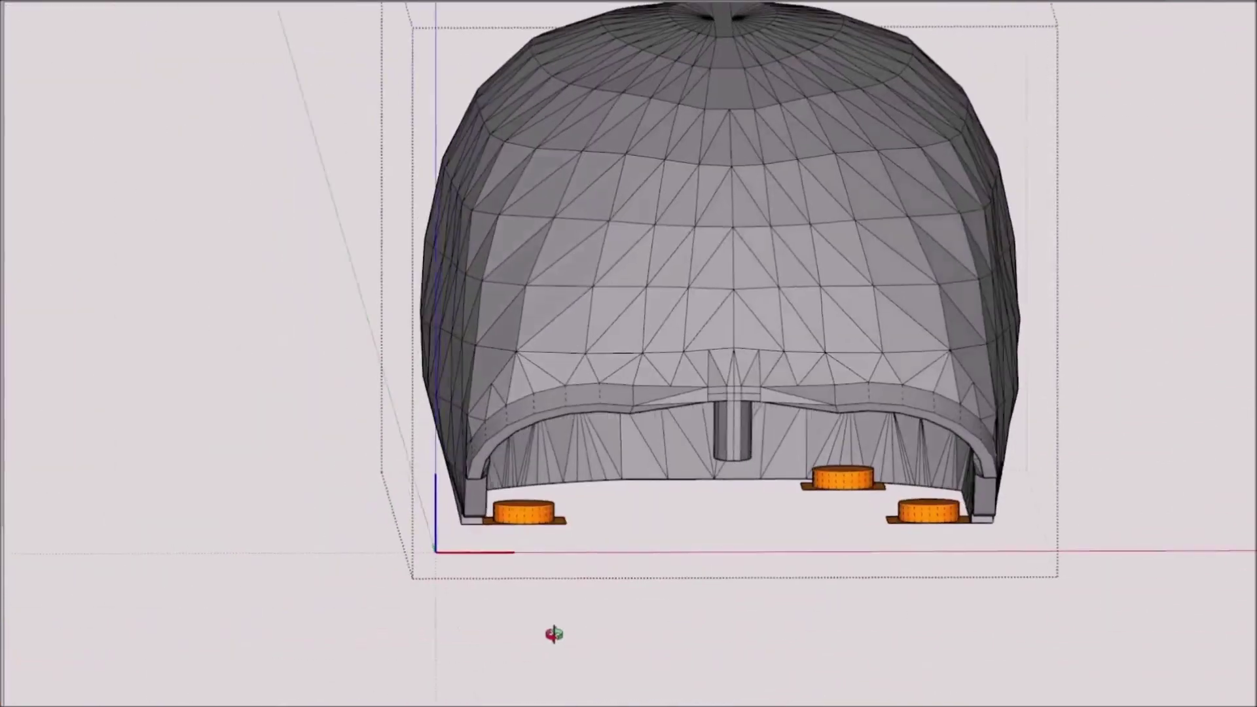
pyautogui.scroll(6, 782, 498)
pyautogui.scroll(3, 864, 582)
pyautogui.keyDown('shift'); pyautogui.moveTo(864, 582); pyautogui.dragTo(661, 333, button='middle'); pyautogui.keyUp('shift')
pyautogui.doubleClick(661, 333)
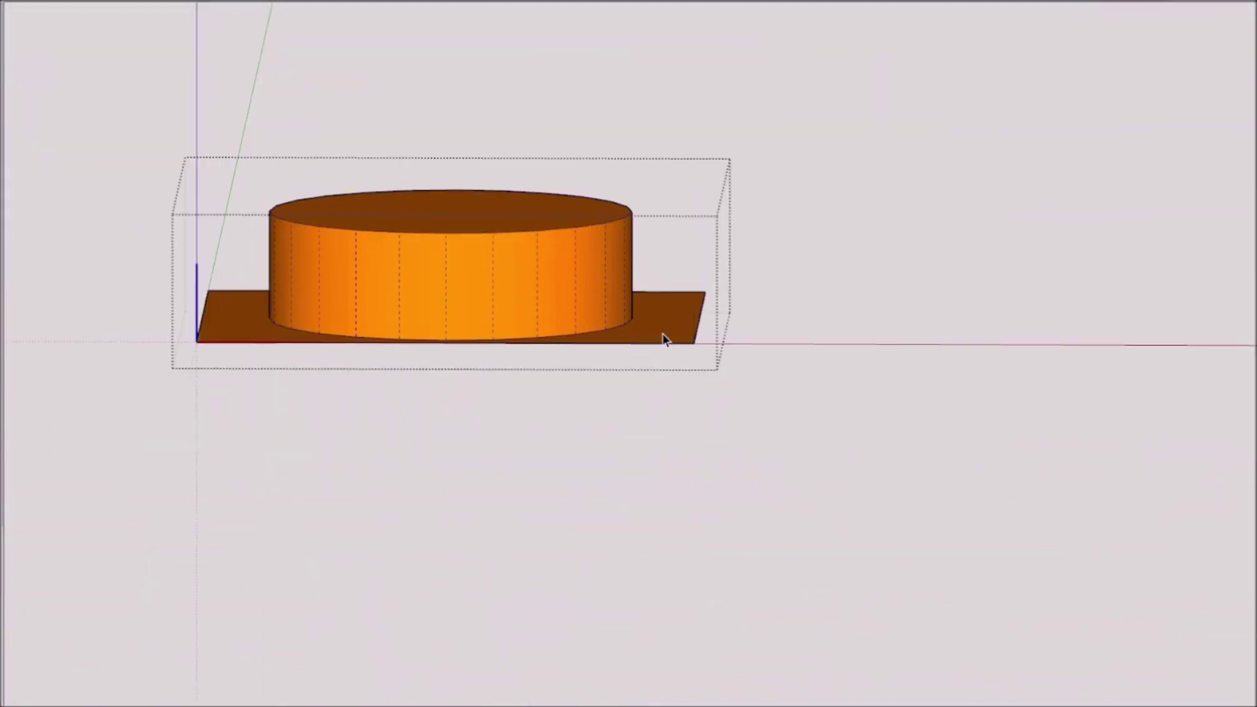
# Step: Outline the rectangular base beneath the orange disc with the Line tool and check the cap on the skull base
pyautogui.scroll(3, 662, 333)
pyautogui.scroll(-4, 687, 331)
pyautogui.scroll(2, 688, 332)
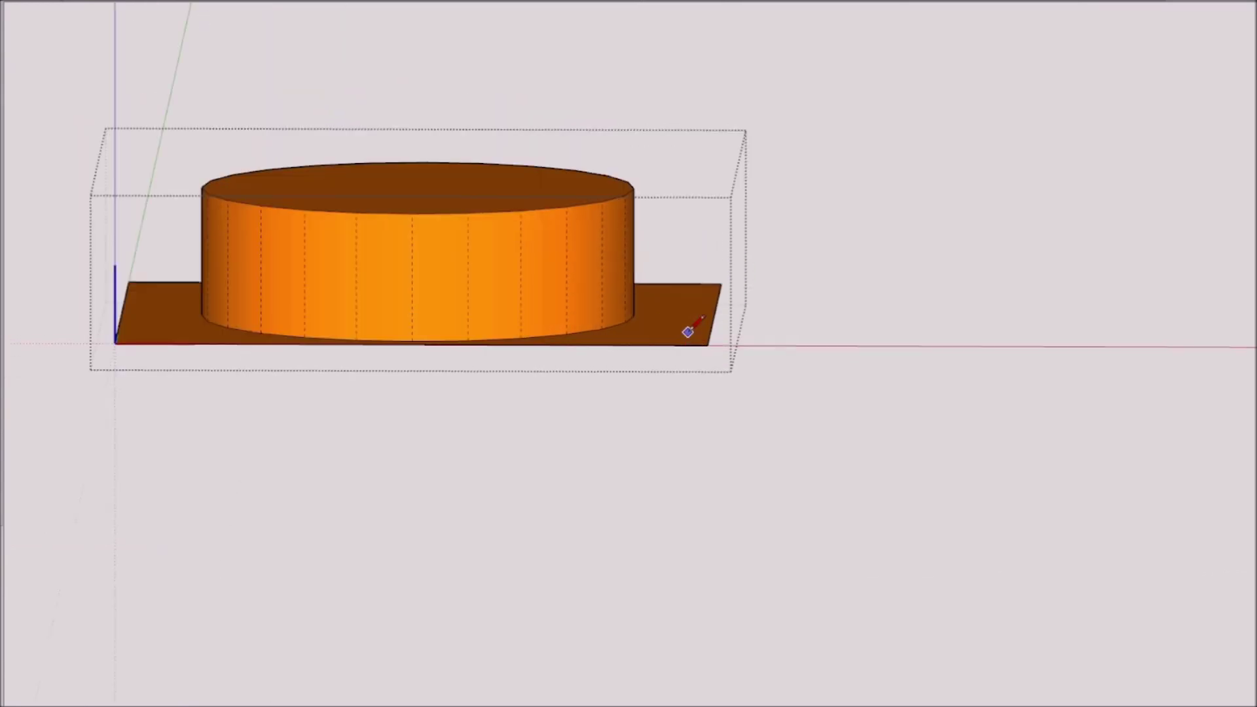
pyautogui.scroll(-4, 674, 333)
pyautogui.scroll(3, 583, 495)
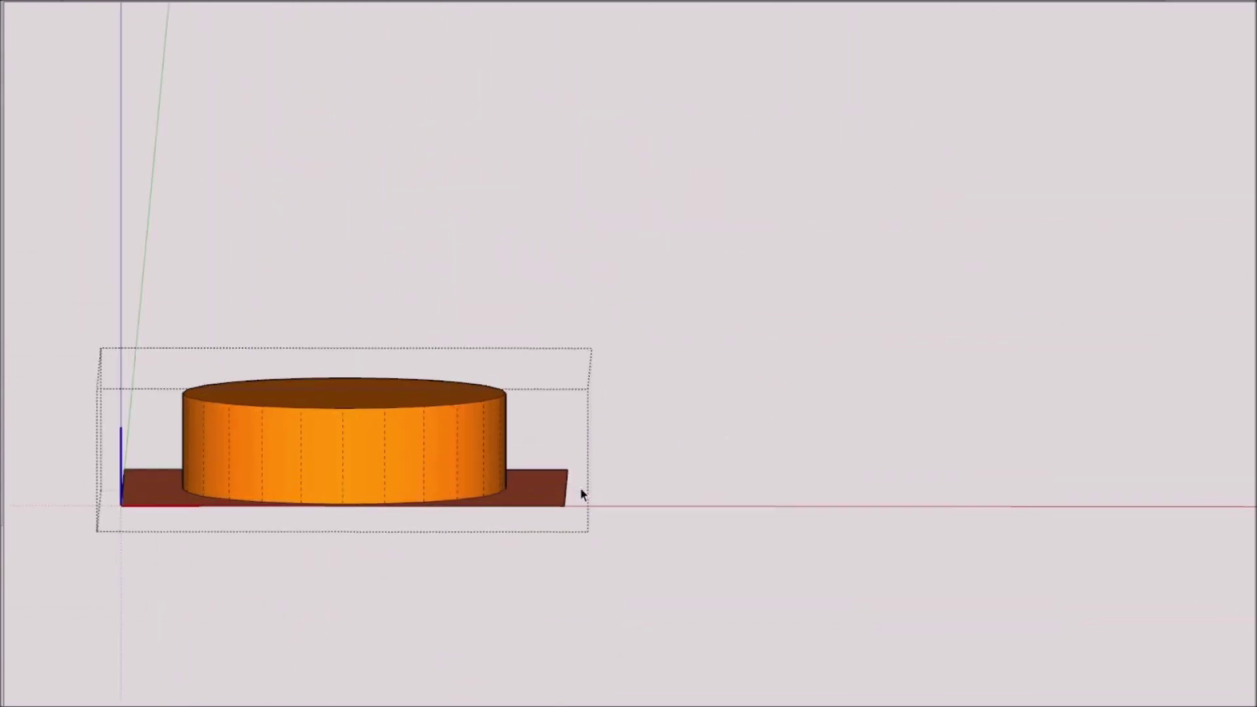
pyautogui.scroll(-4, 557, 503)
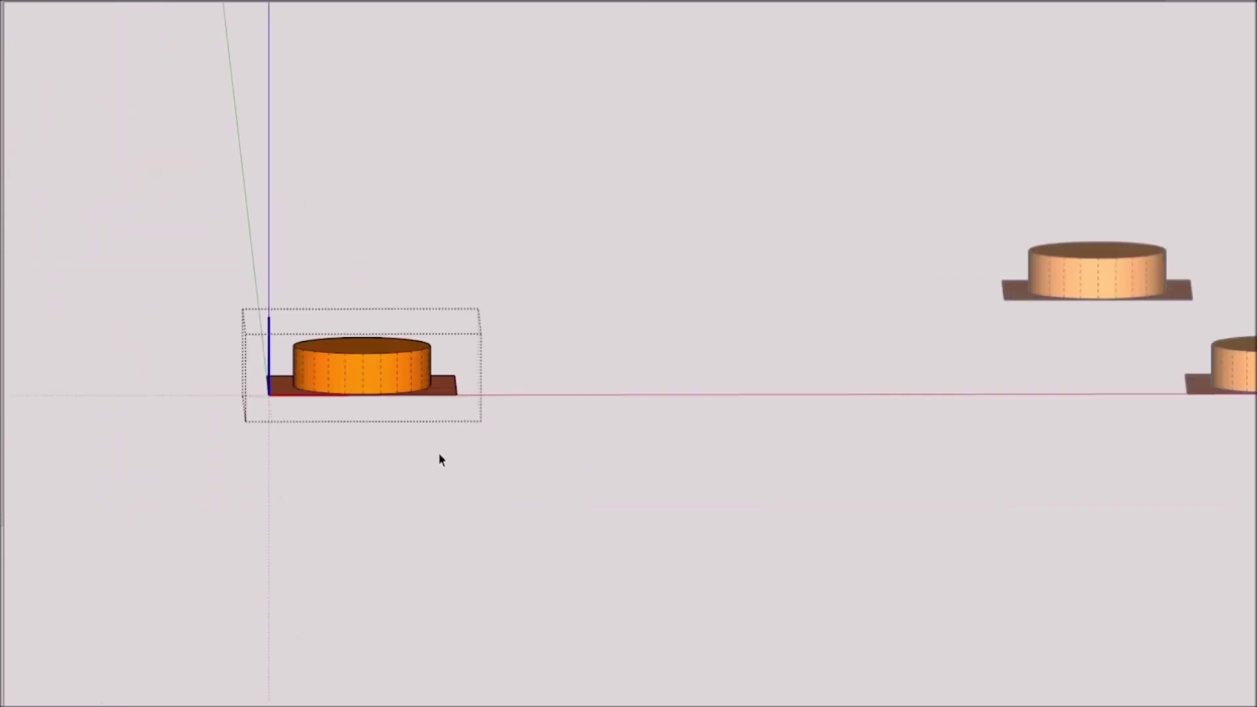
pyautogui.scroll(3, 511, 205)
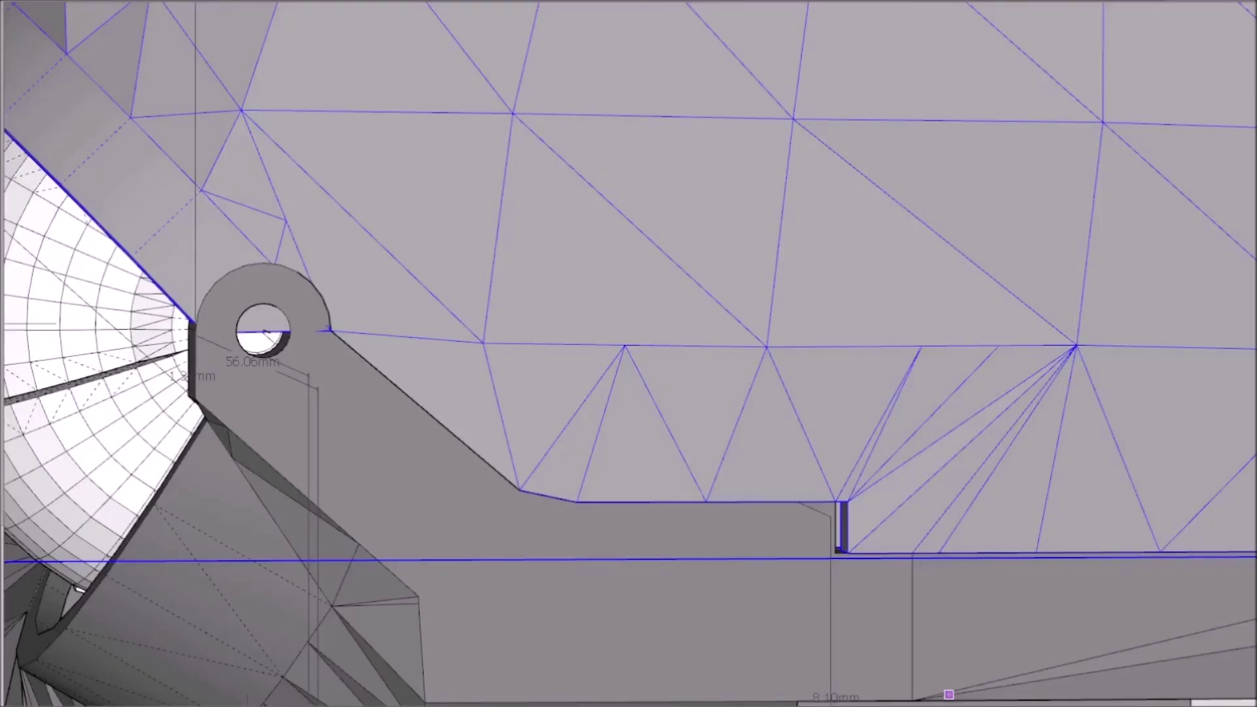
# Step: Try drawing a circle slightly larger than the rounded hinge tab beside the eye, centred on its hole
pyautogui.scroll(2, 354, 403)
pyautogui.scroll(-4, 268, 288)
pyautogui.moveTo(269, 295)
pyautogui.mouseDown(button='middle')
pyautogui.moveTo(474, 363)
pyautogui.moveTo(450, 372)
pyautogui.mouseUp(button='middle')
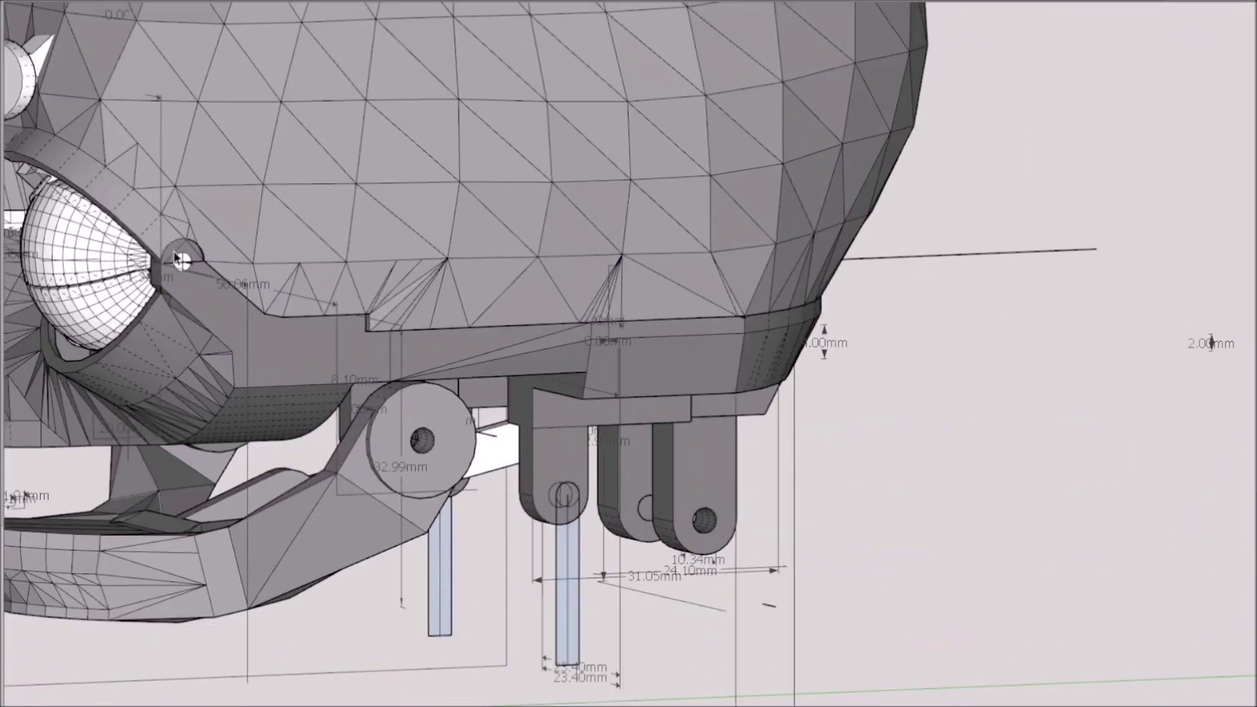
pyautogui.scroll(-3, 178, 259)
pyautogui.scroll(6, 665, 347)
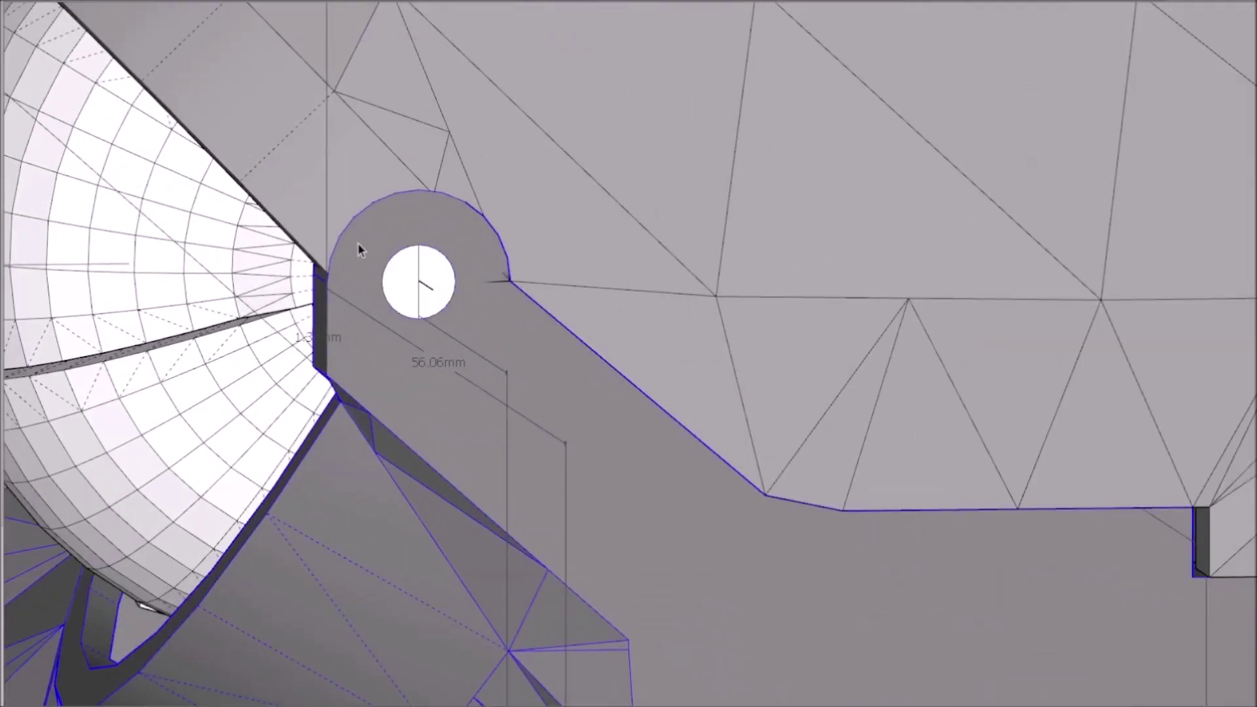
pyautogui.scroll(1, 417, 169)
pyautogui.click(411, 172)
pyautogui.scroll(-4, 388, 296)
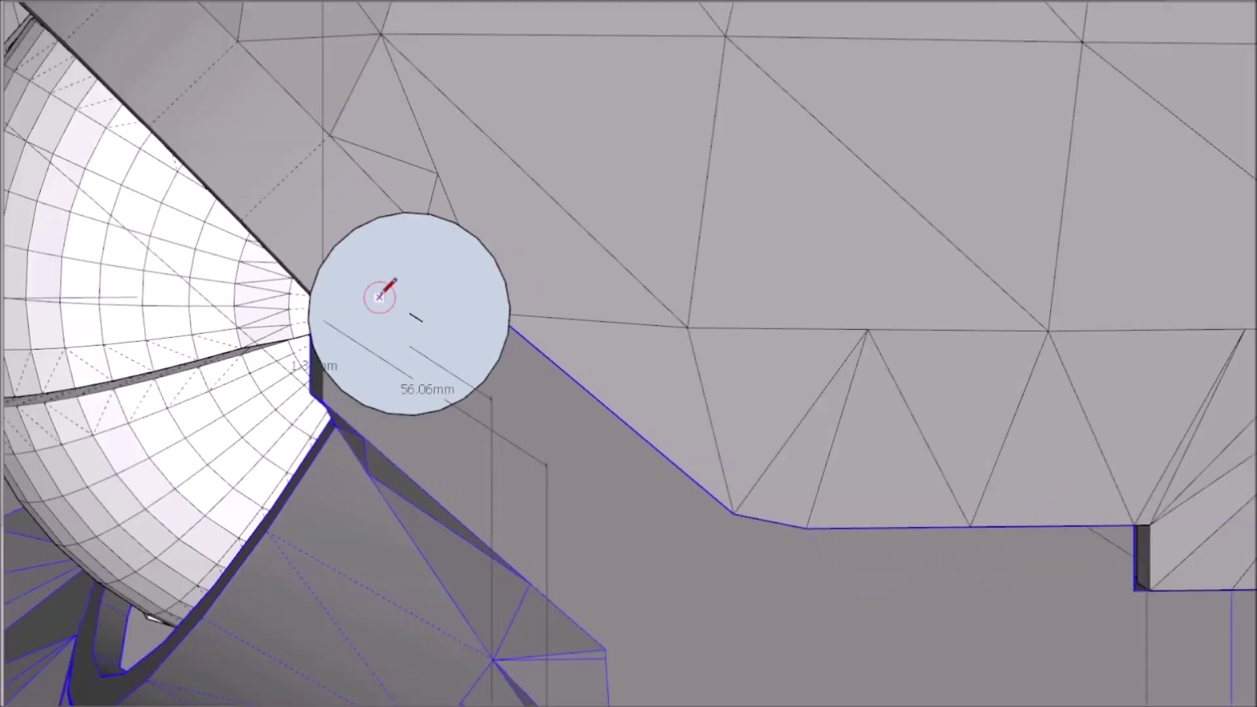
# Step: Transfer the circular disc at the hinge tab into the skull cap's group and open the cap for editing
pyautogui.scroll(-2, 607, 421)
pyautogui.moveTo(607, 420); pyautogui.dragTo(917, 412, button='middle')
pyautogui.scroll(3, 855, 407)
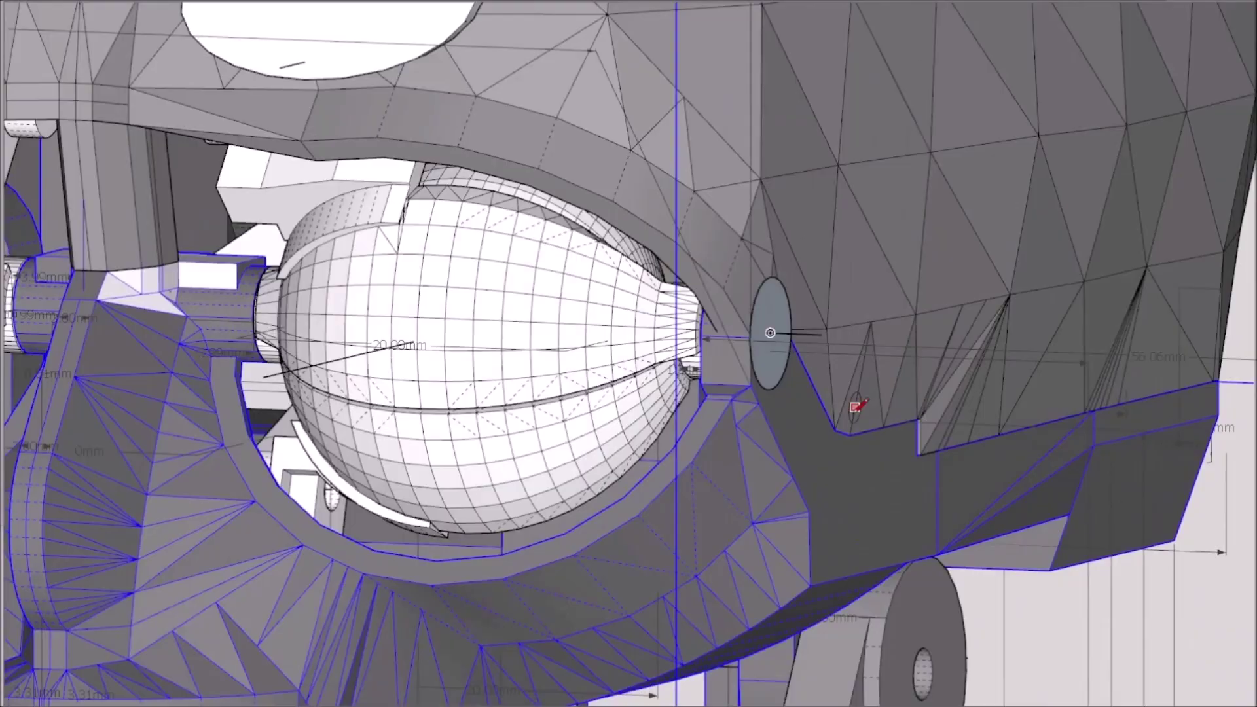
pyautogui.scroll(-4, 750, 377)
pyautogui.scroll(4, 552, 393)
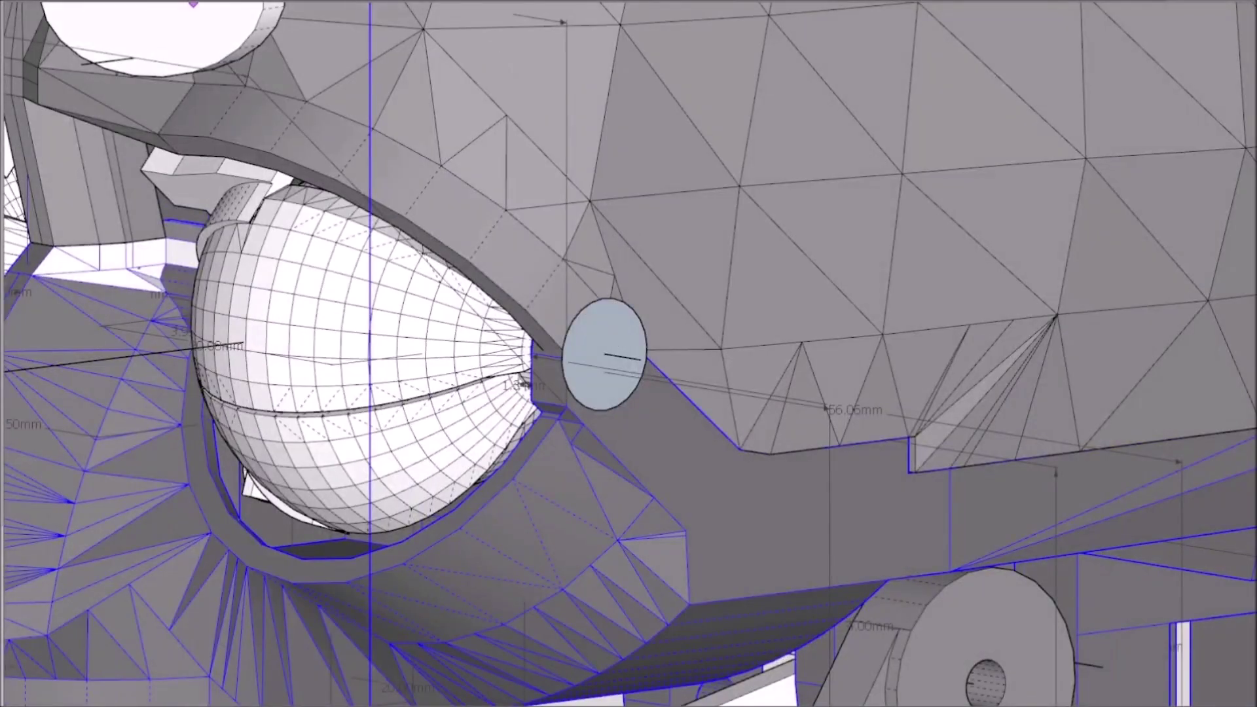
pyautogui.click(640, 338)
pyautogui.keyDown('shift'); pyautogui.click(590, 336); pyautogui.keyUp('shift')
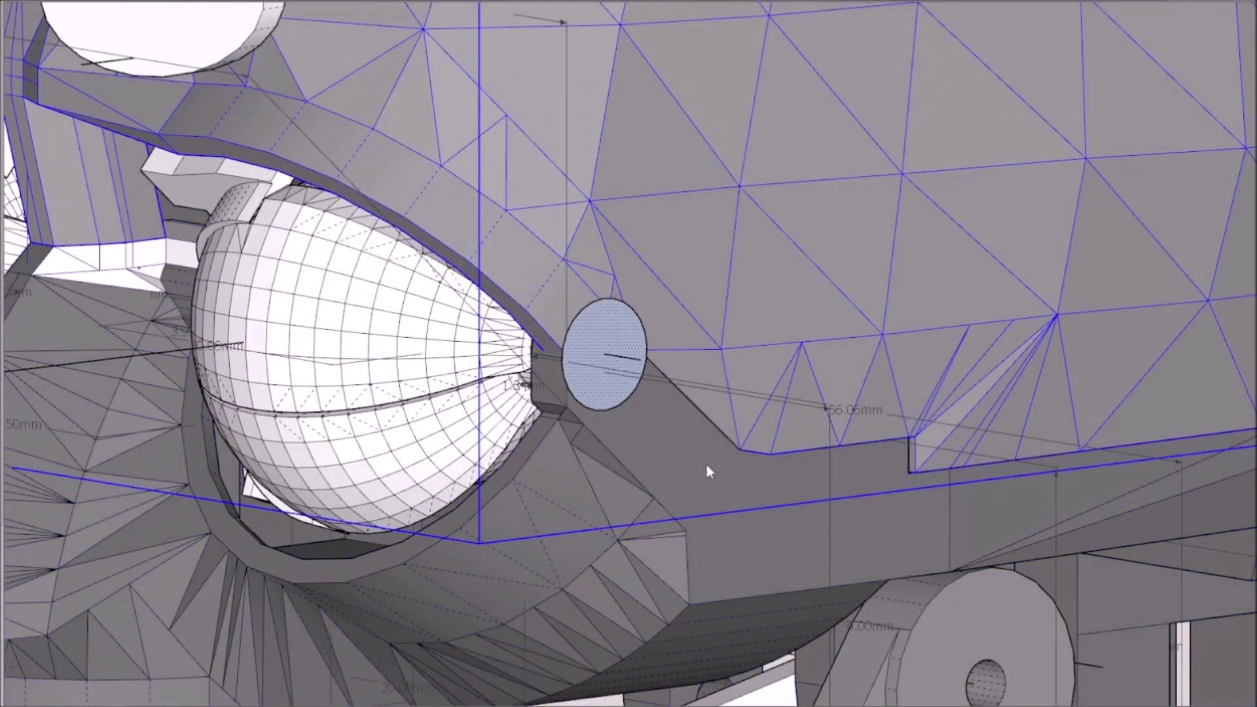
pyautogui.doubleClick(681, 266)
pyautogui.scroll(-5, 658, 387)
pyautogui.moveTo(608, 419)
pyautogui.mouseDown(button='middle')
pyautogui.moveTo(618, 449)
pyautogui.moveTo(776, 432)
pyautogui.mouseUp(button='middle')
pyautogui.scroll(2, 776, 429)
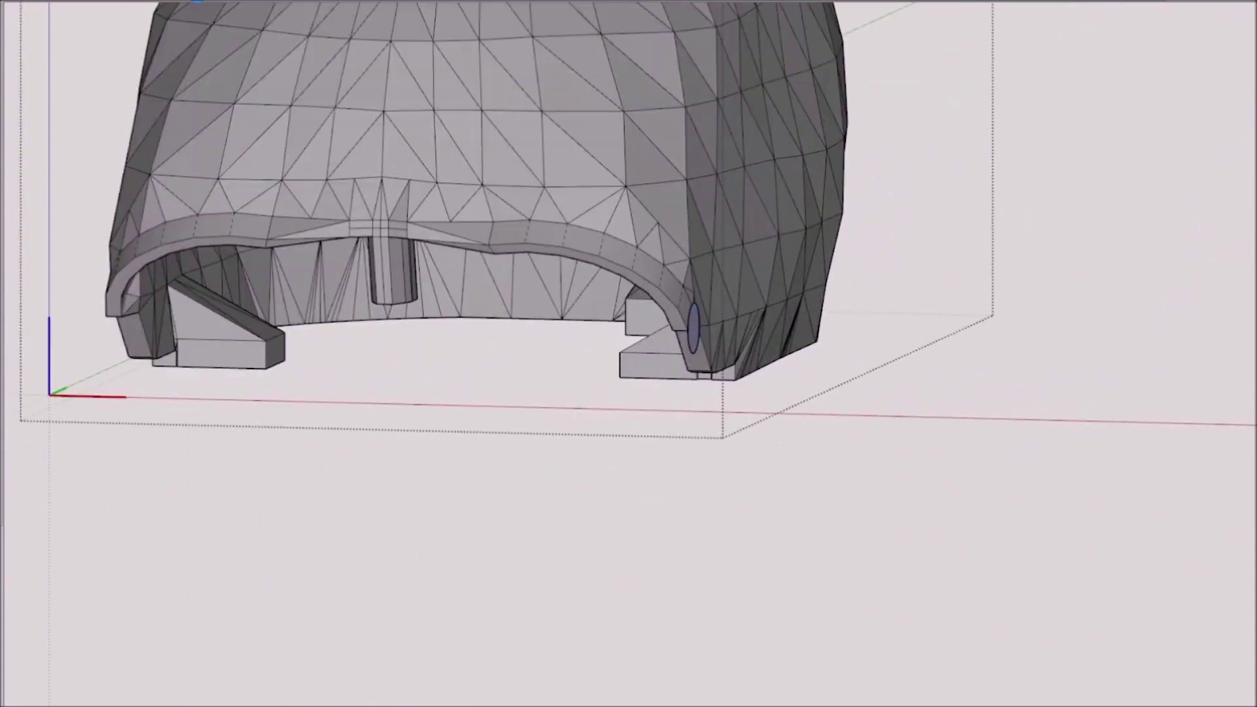
# Step: Try extruding the disc across the front of the cap to beyond its opposite side
pyautogui.moveTo(698, 340); pyautogui.dragTo(76, 300)
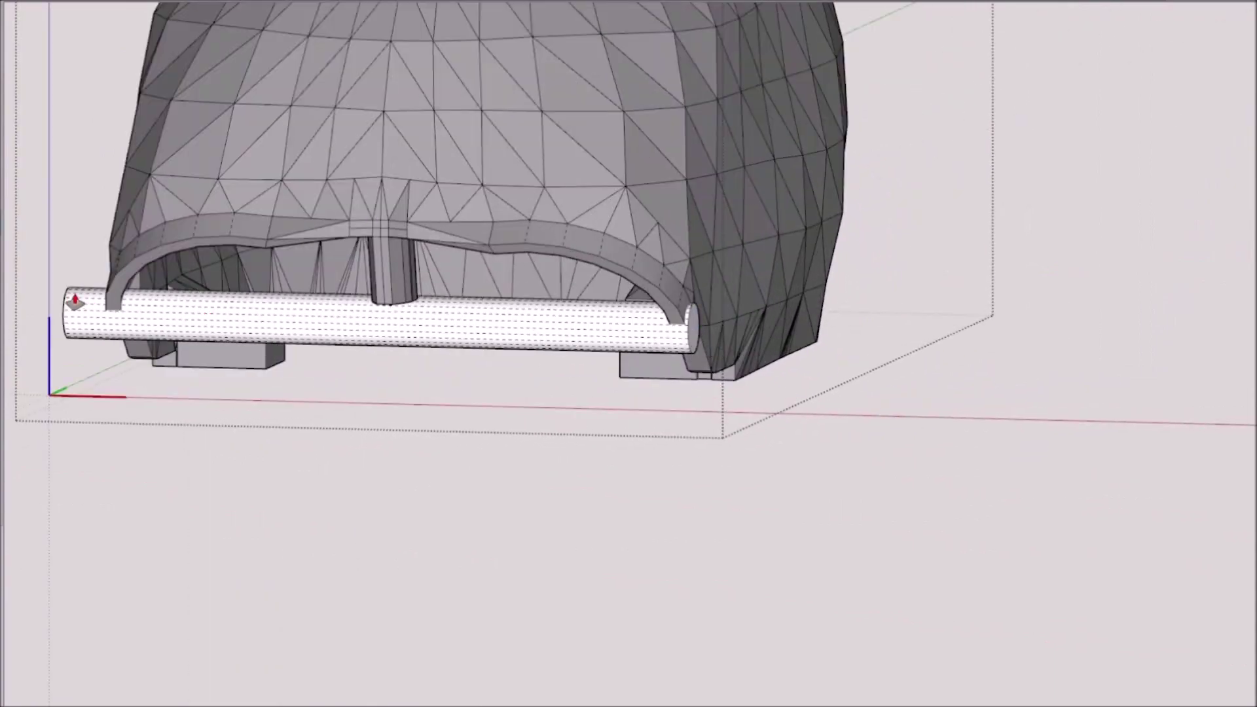
pyautogui.moveTo(76, 301)
pyautogui.mouseDown(button='middle')
pyautogui.moveTo(146, 334)
pyautogui.moveTo(133, 356)
pyautogui.moveTo(331, 356)
pyautogui.moveTo(407, 334)
pyautogui.moveTo(324, 288)
pyautogui.mouseUp(button='middle')
pyautogui.scroll(3, 331, 357)
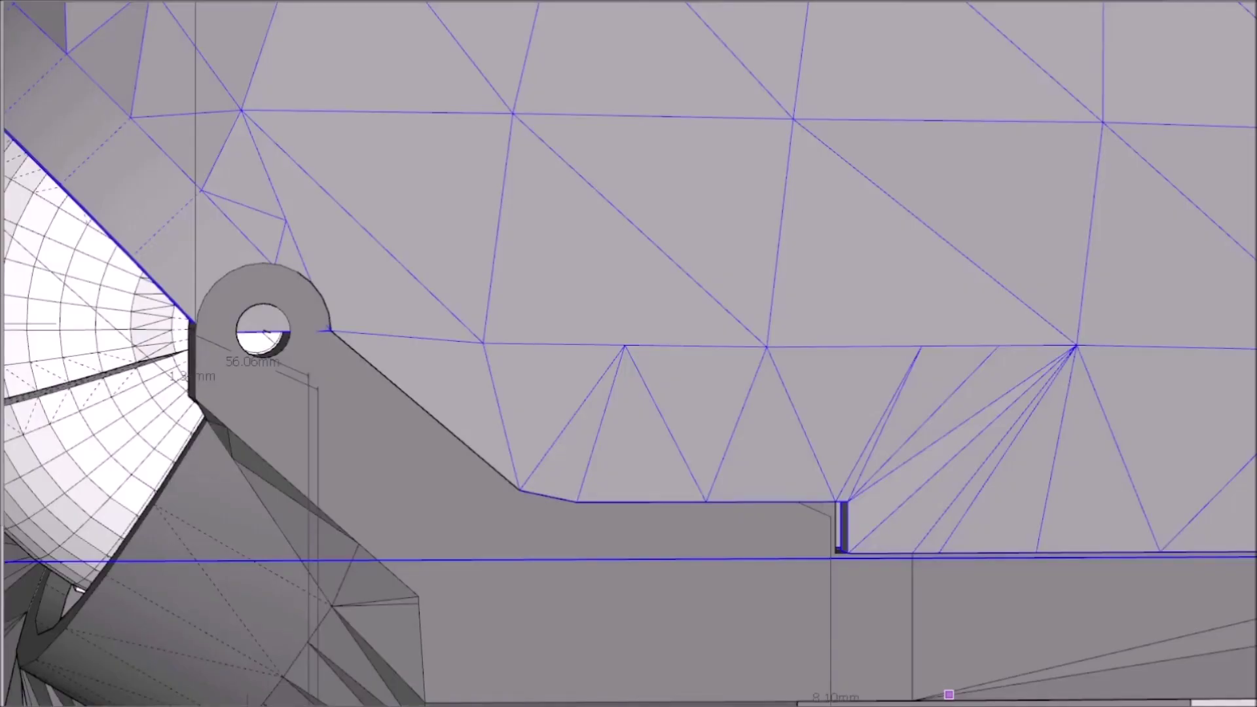
# Step: Draw a circular face around the rounded hinge tab, centred on its hole and slightly larger than the tab
pyautogui.scroll(2, 353, 404)
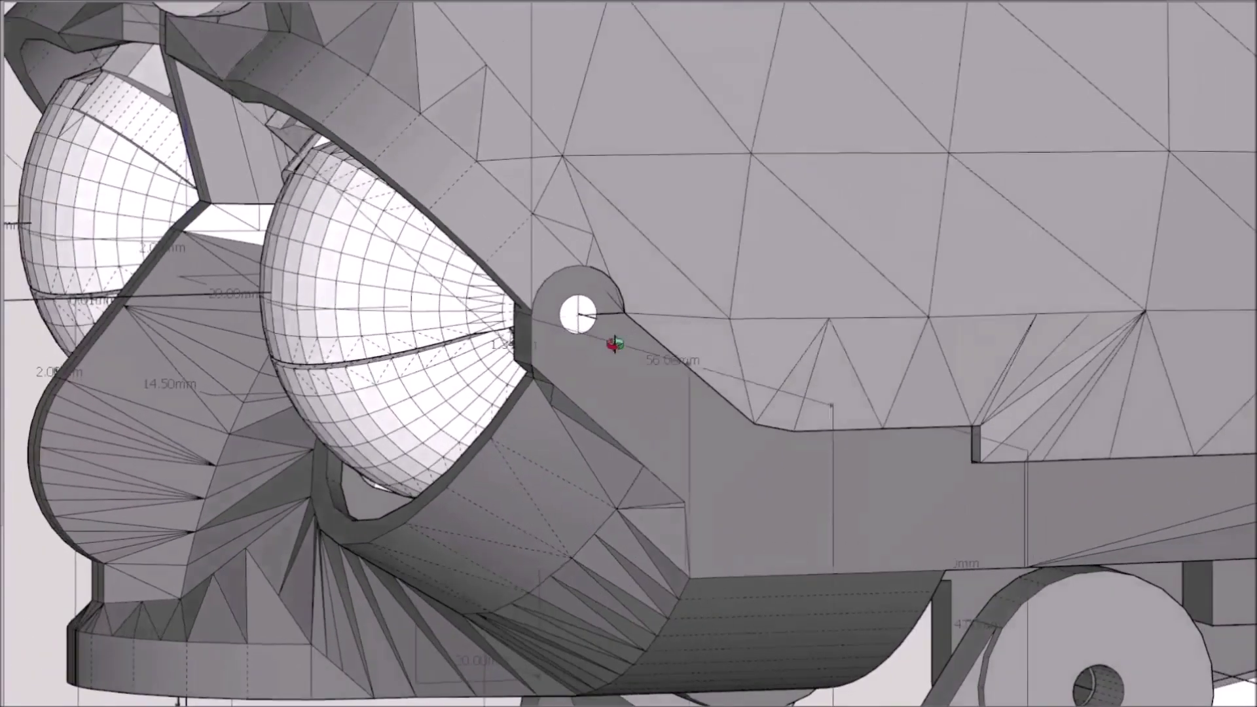
pyautogui.scroll(3, 614, 344)
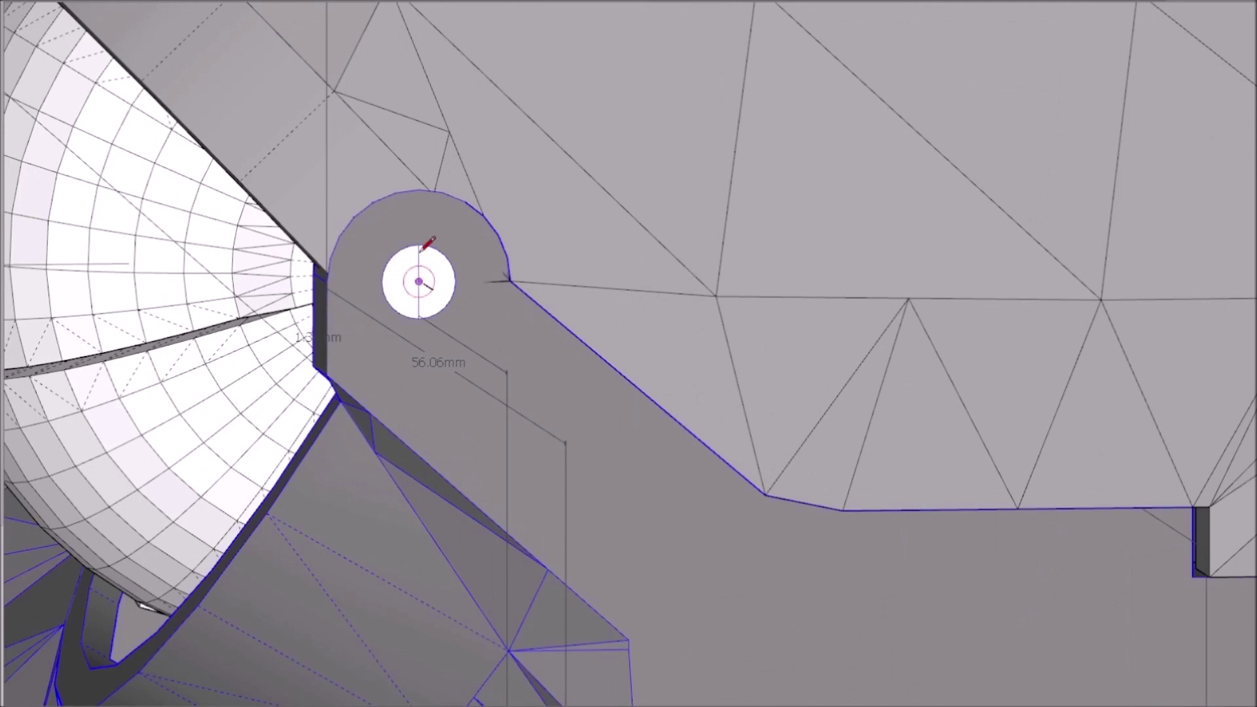
pyautogui.scroll(2, 419, 162)
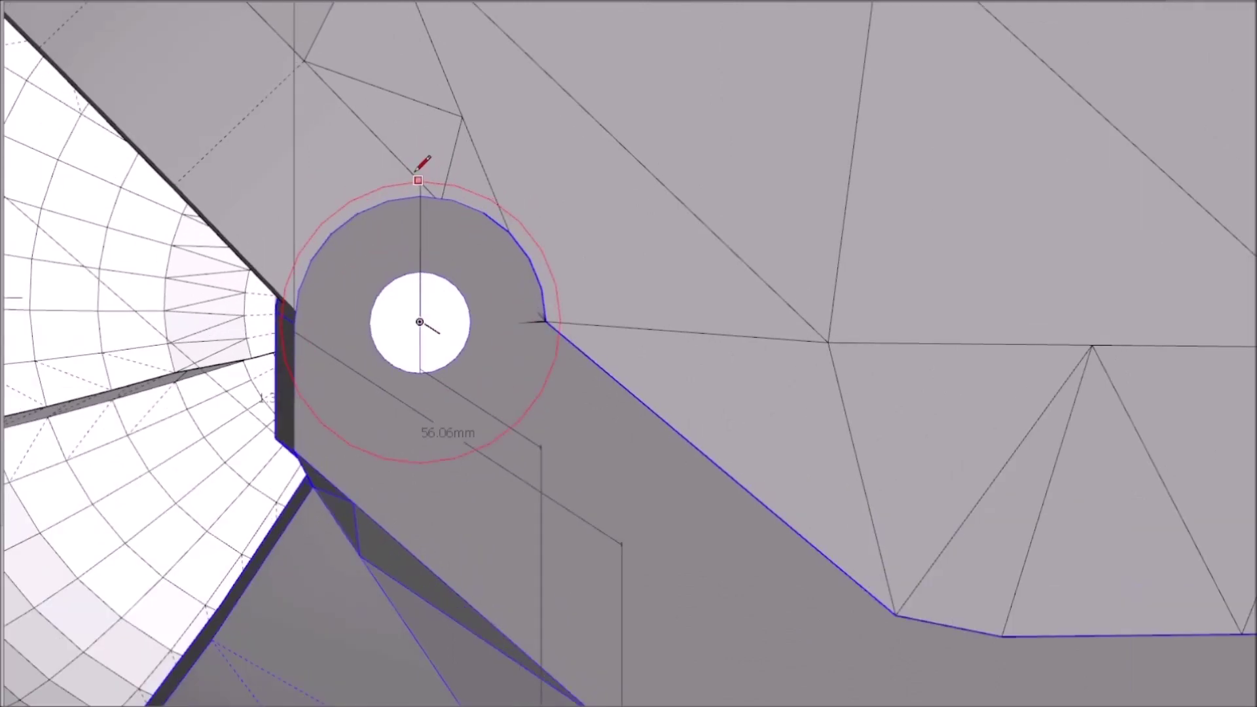
pyautogui.click(411, 173)
pyautogui.scroll(-7, 453, 397)
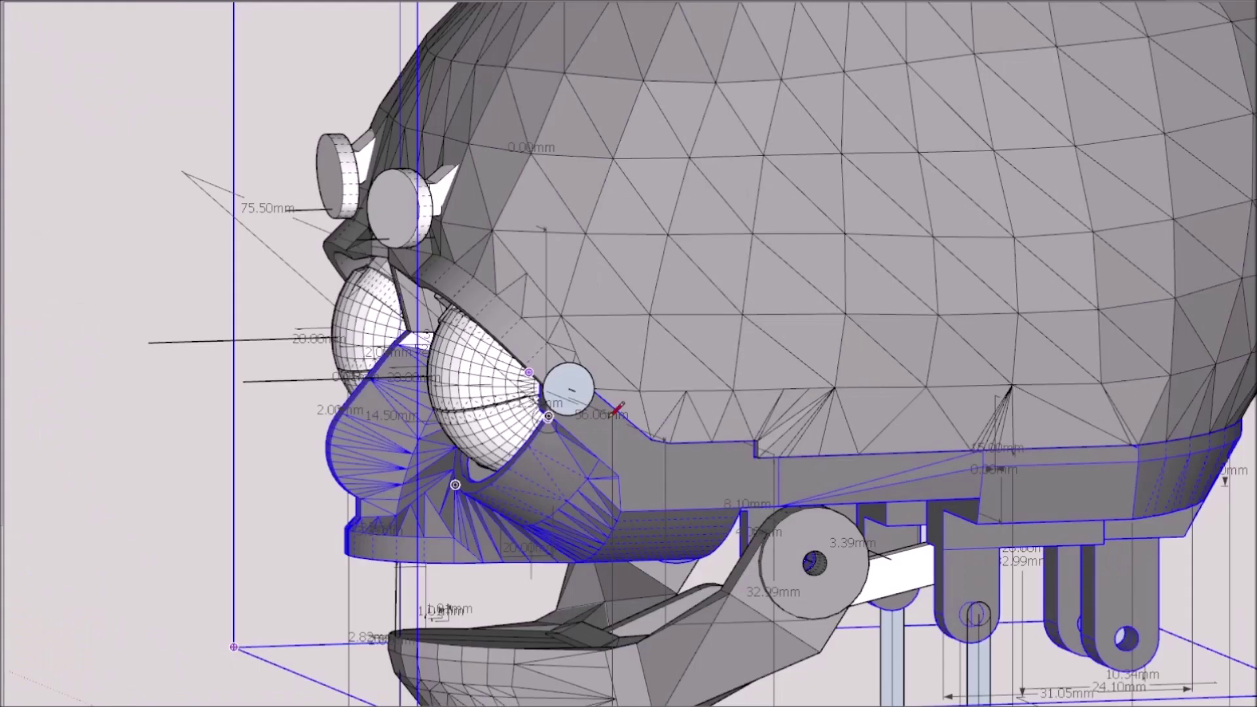
# Step: Move the circular face from the skull base into the skull cap's group at the same position
pyautogui.moveTo(603, 419); pyautogui.dragTo(939, 410, button='middle')
pyautogui.scroll(2, 938, 410)
pyautogui.moveTo(654, 398); pyautogui.dragTo(400, 386, button='middle')
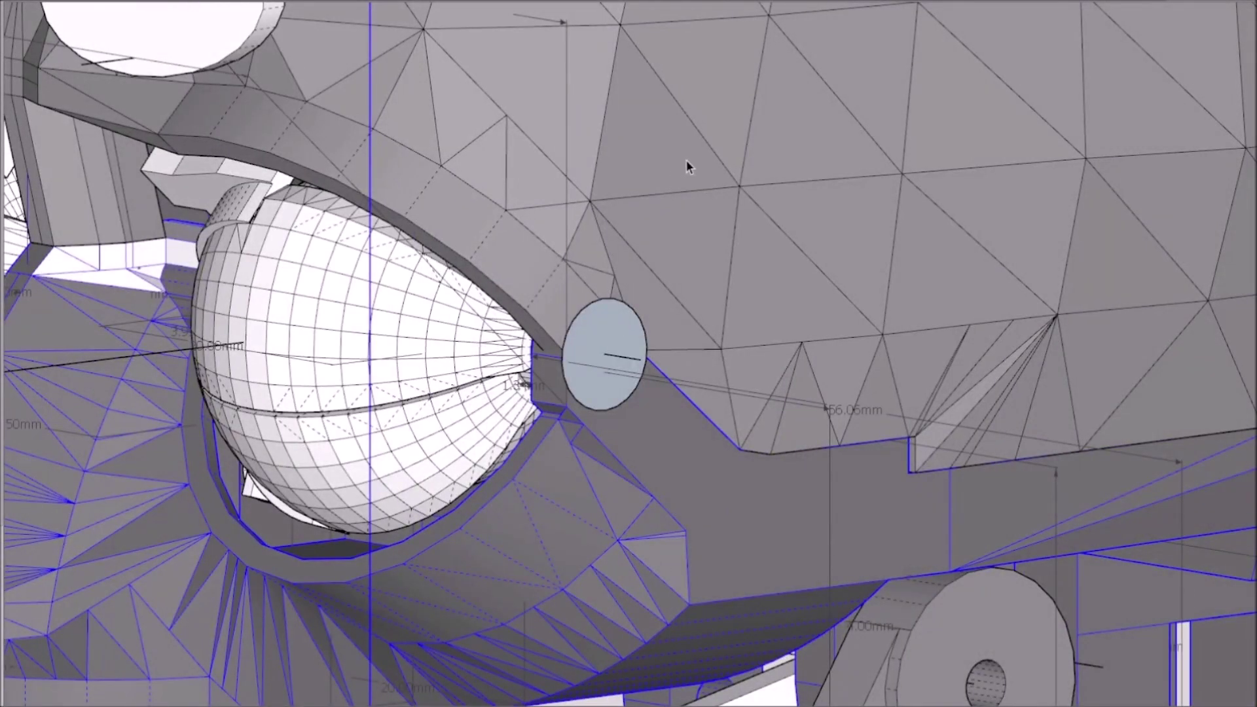
pyautogui.click(592, 342)
pyautogui.doubleClick(683, 264)
pyautogui.scroll(-3, 601, 360)
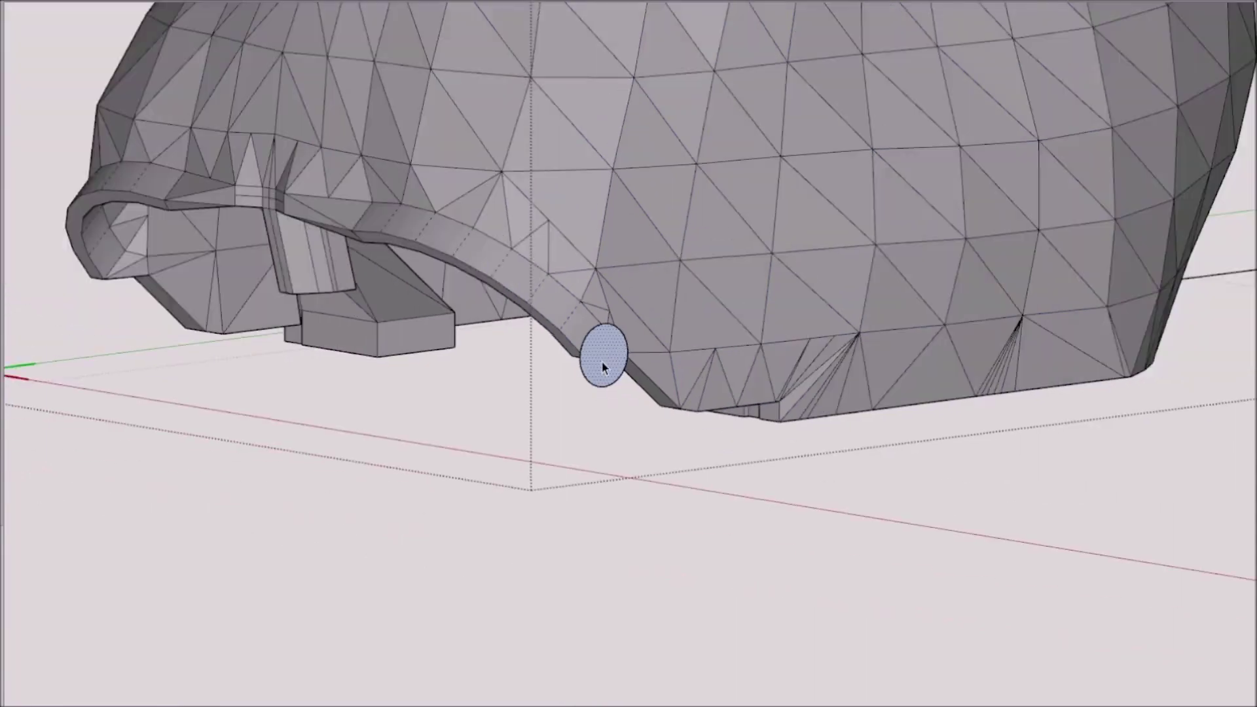
# Step: Push/Pull the circular face into a cylinder spanning the cap's front rim and extending past the opposite side
pyautogui.moveTo(601, 360); pyautogui.dragTo(788, 390, button='middle')
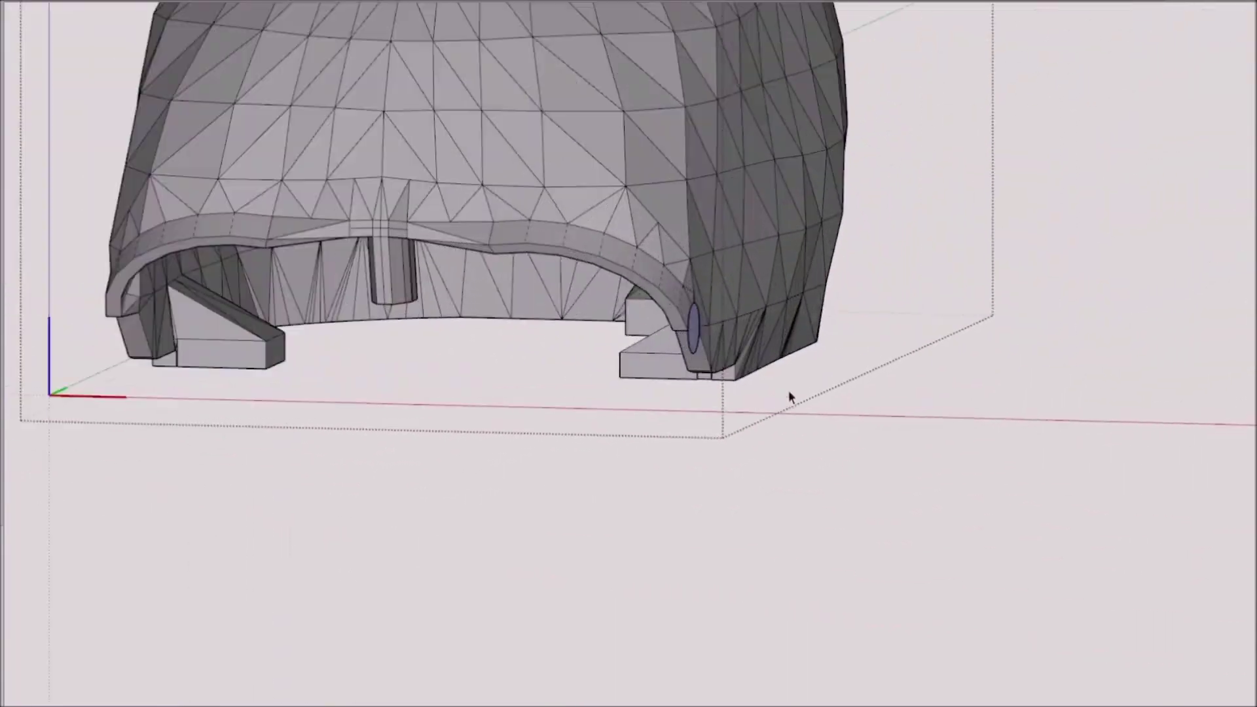
pyautogui.click(699, 339)
pyautogui.click(66, 315)
pyautogui.moveTo(275, 353); pyautogui.dragTo(140, 401, button='middle')
pyautogui.scroll(4, 209, 390)
pyautogui.moveTo(295, 393); pyautogui.dragTo(399, 332, button='middle')
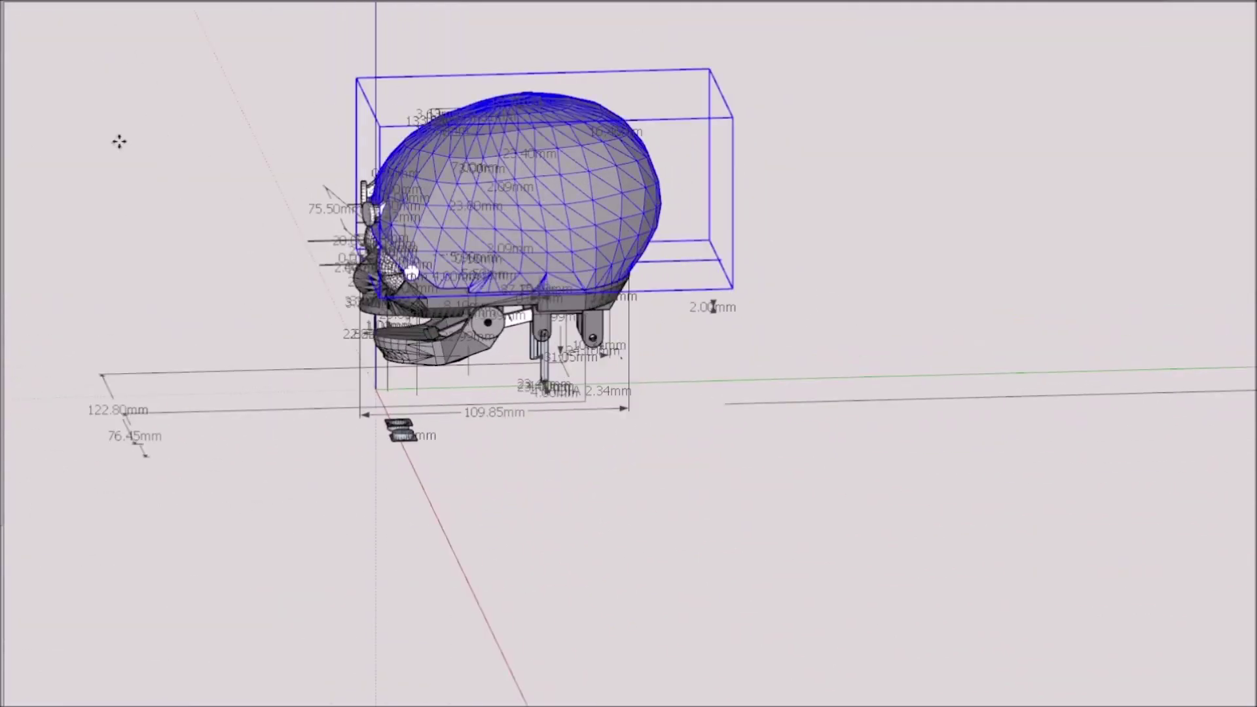
# Step: Move the skull cap 100 mm backward off the head and shift it further in the same direction
pyautogui.click(139, 153)
pyautogui.write('100')
pyautogui.press('Return')
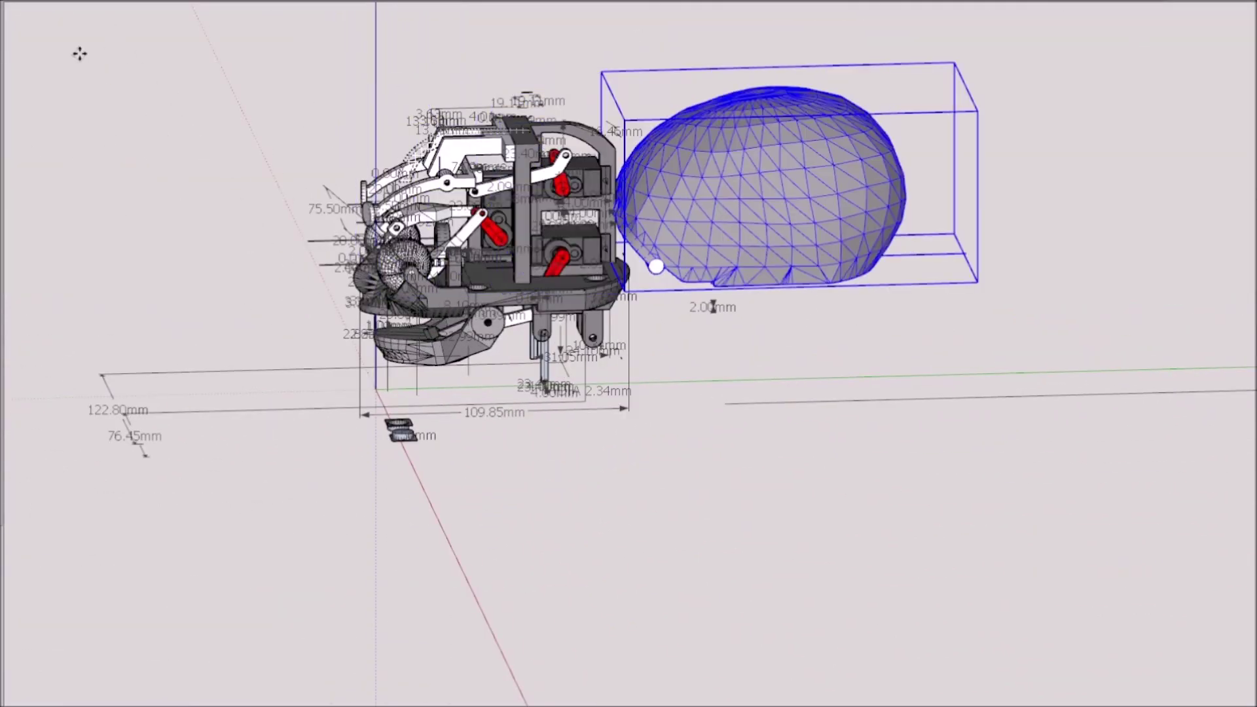
pyautogui.moveTo(80, 54); pyautogui.dragTo(105, 74)
# Step: Open the skull cap, select the cylinder with all connected geometry, and intersect their faces
pyautogui.moveTo(648, 217); pyautogui.dragTo(783, 196, button='middle')
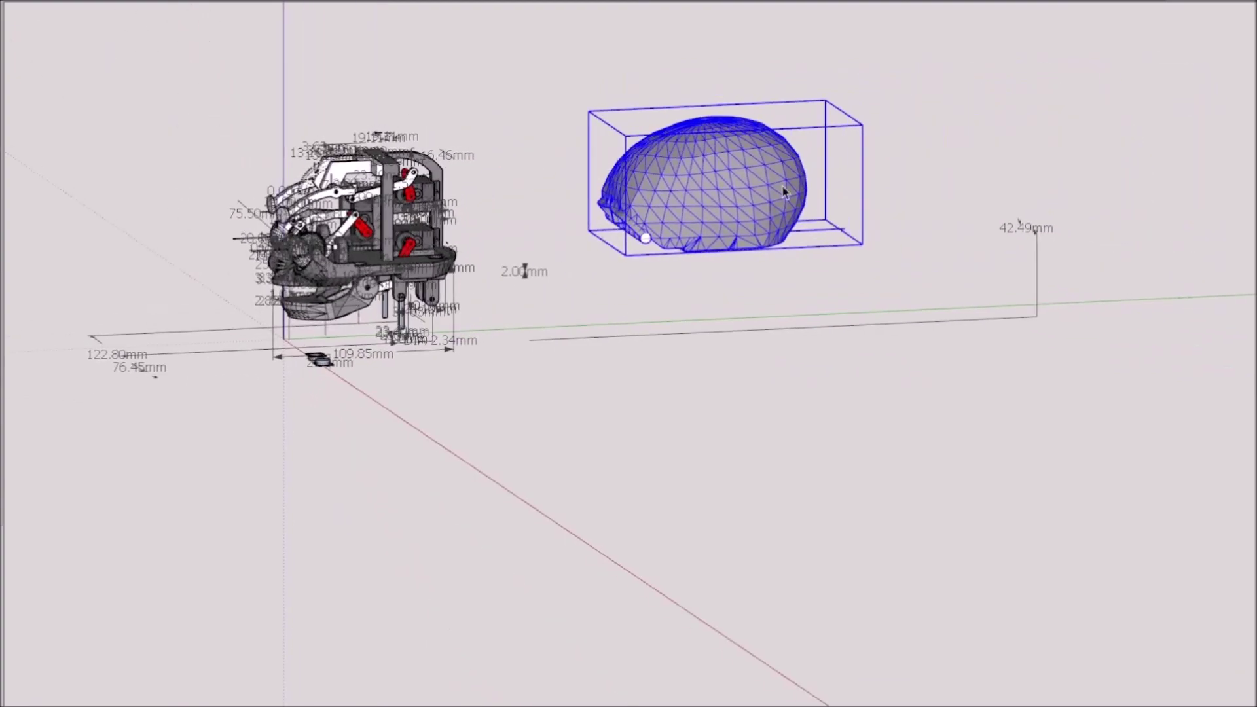
pyautogui.scroll(8, 552, 231)
pyautogui.doubleClick(557, 301)
pyautogui.moveTo(534, 330); pyautogui.dragTo(646, 278, button='middle')
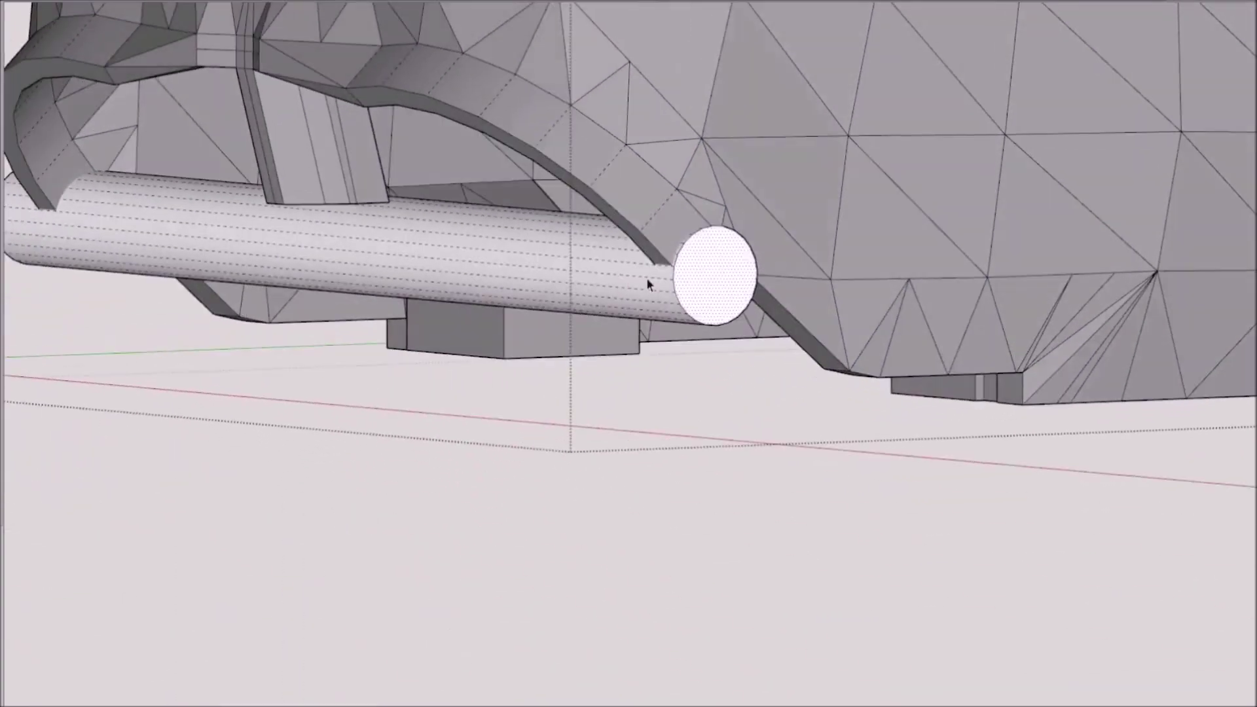
pyautogui.tripleClick(586, 266)
pyautogui.tripleClick(595, 258)
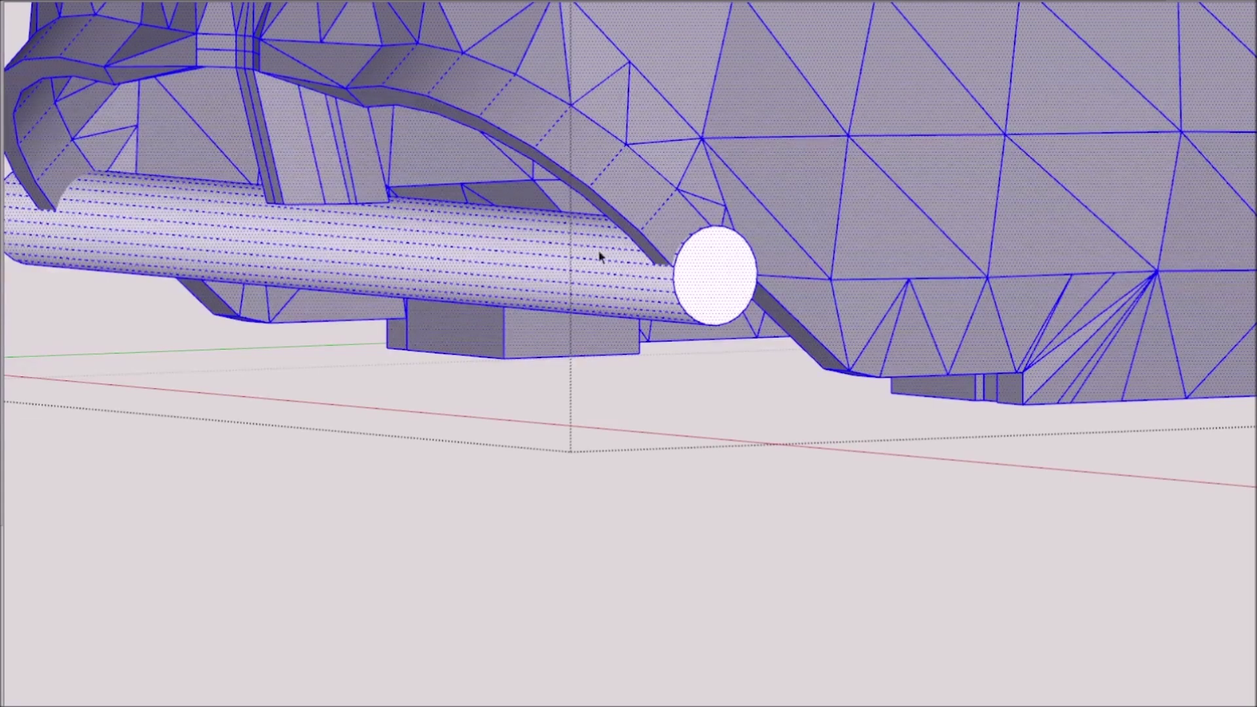
pyautogui.click(603, 300)
# Step: Remove the cylinder's near end and erase the cap's leftover edges inside the circular cut from the right view
pyautogui.moveTo(604, 300); pyautogui.dragTo(457, 333, button='middle')
pyautogui.scroll(5, 655, 248)
pyautogui.scroll(-7, 662, 288)
pyautogui.scroll(-3, 457, 333)
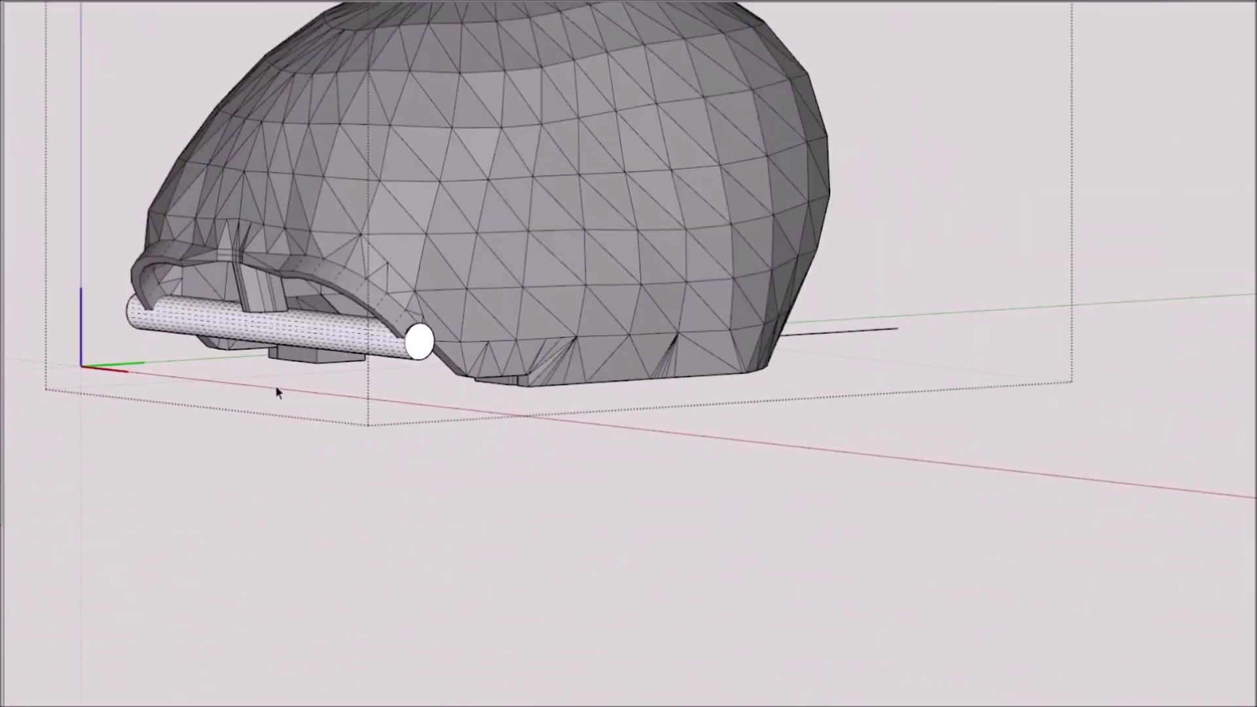
pyautogui.scroll(8, 331, 356)
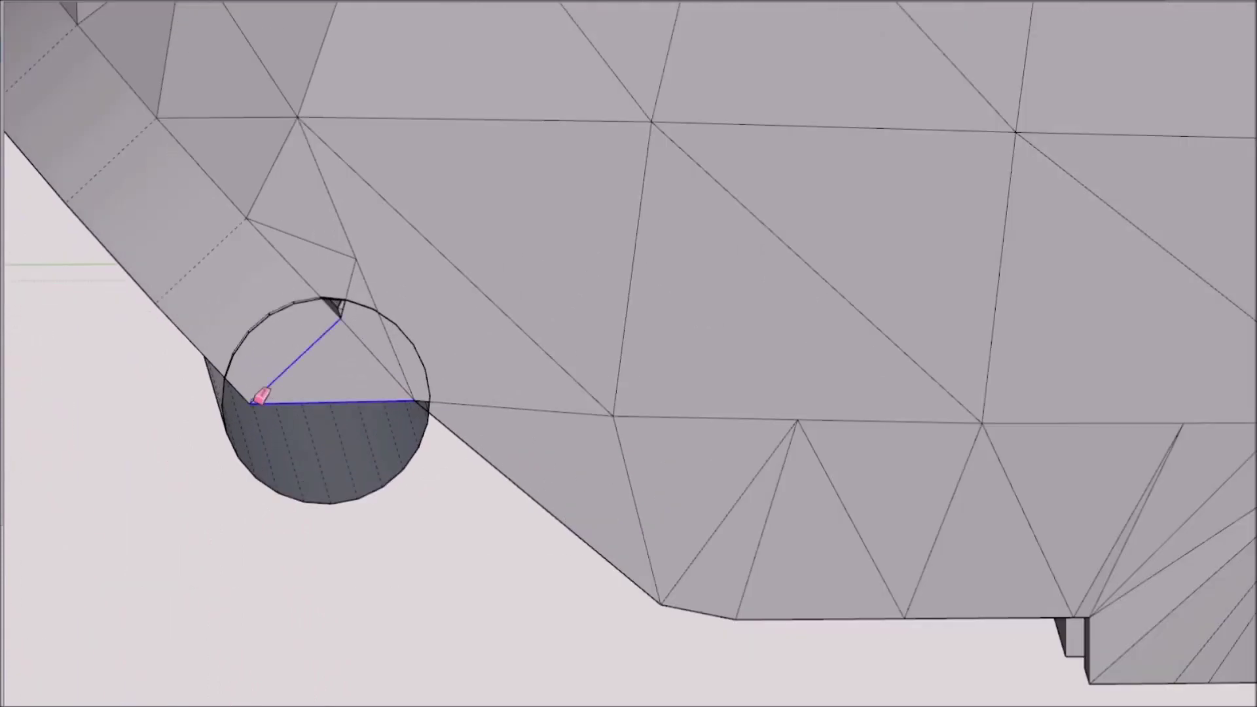
pyautogui.moveTo(253, 402); pyautogui.dragTo(254, 394)
pyautogui.moveTo(256, 391)
pyautogui.mouseDown(button='middle')
pyautogui.moveTo(281, 305)
pyautogui.moveTo(294, 309)
pyautogui.mouseUp(button='middle')
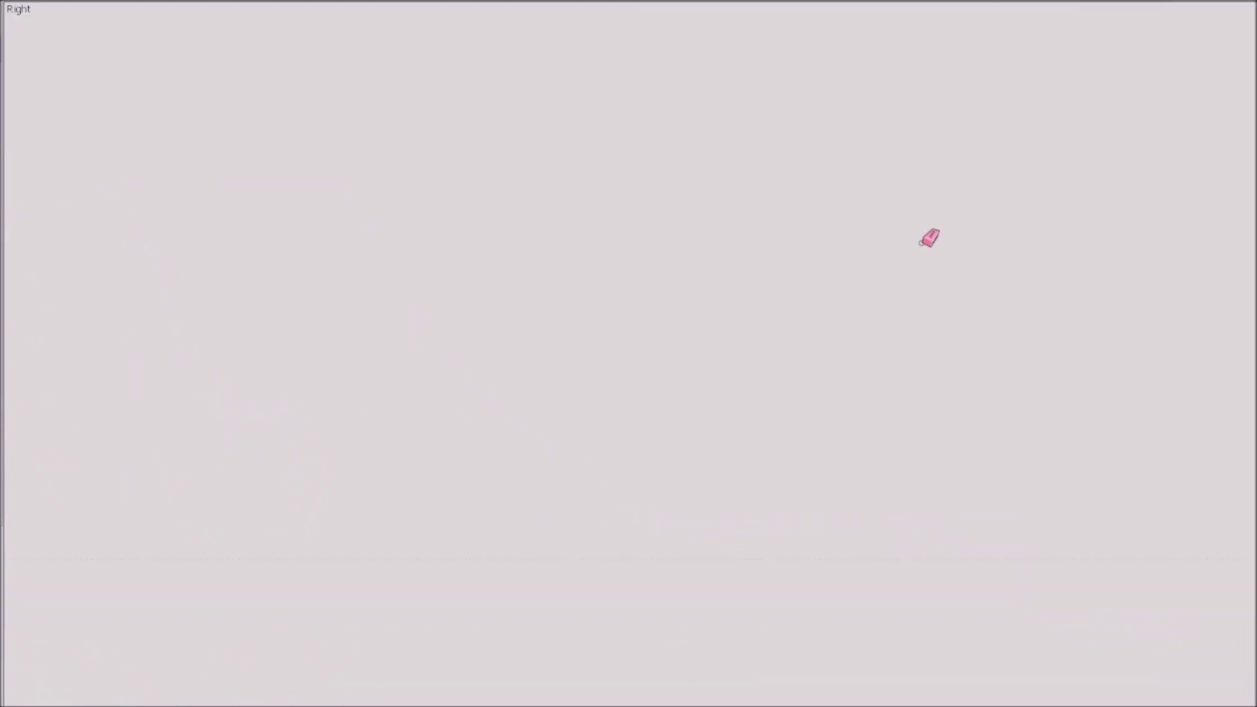
pyautogui.scroll(-5, 929, 238)
pyautogui.scroll(5, 871, 282)
pyautogui.moveTo(856, 292); pyautogui.dragTo(823, 241)
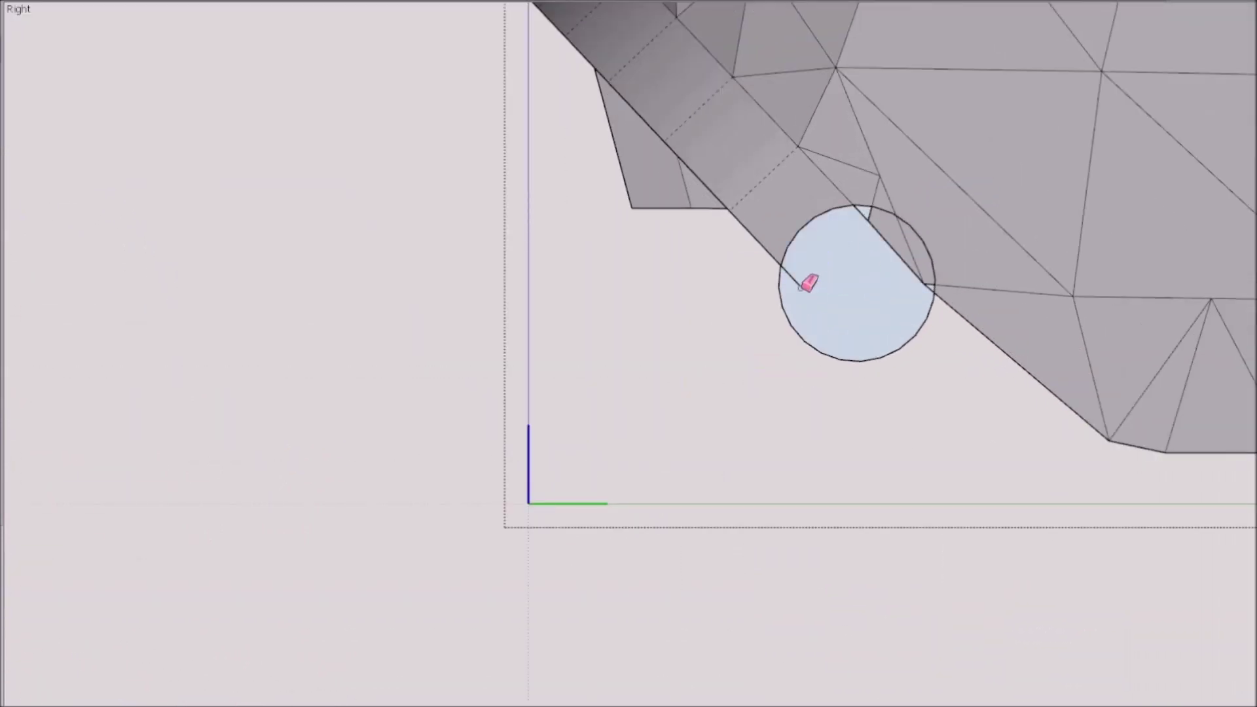
pyautogui.scroll(3, 930, 279)
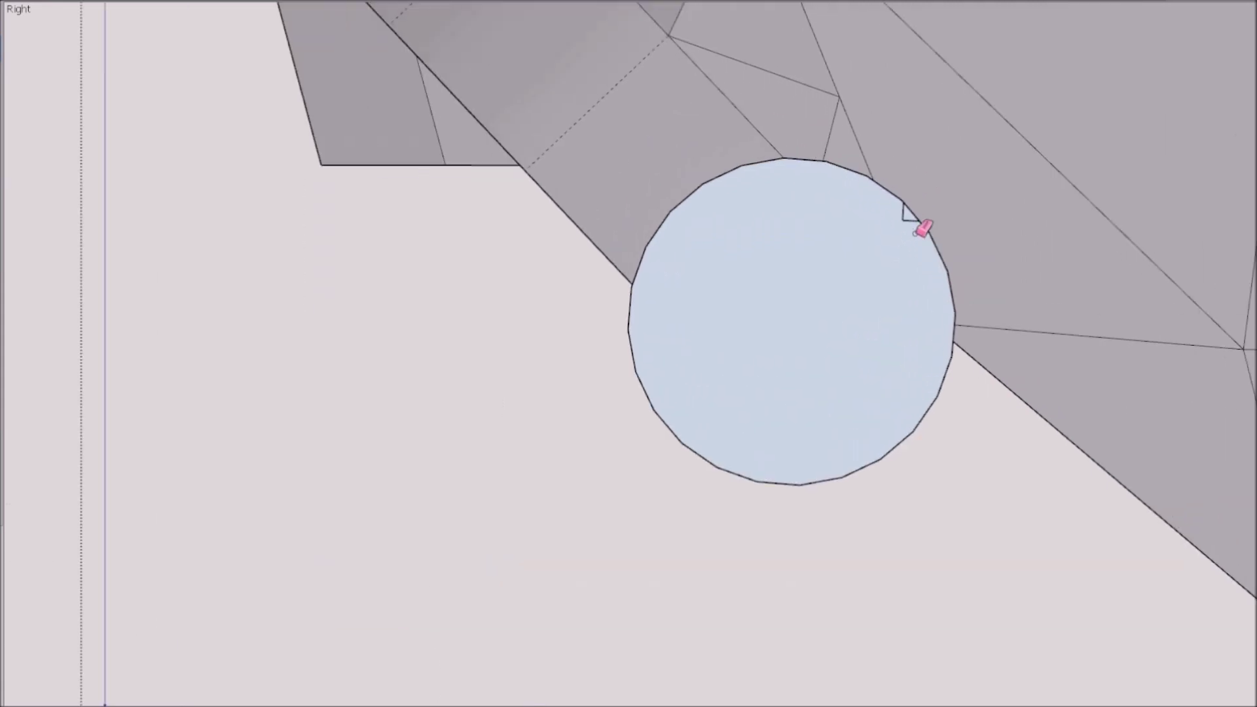
# Step: Remove the excess cylinder parts on both sides, keeping only the curved notch surfaces within the cap's wall thickness
pyautogui.moveTo(920, 225)
pyautogui.mouseDown(button='middle')
pyautogui.moveTo(855, 409)
pyautogui.moveTo(839, 347)
pyautogui.moveTo(830, 374)
pyautogui.moveTo(912, 379)
pyautogui.mouseUp(button='middle')
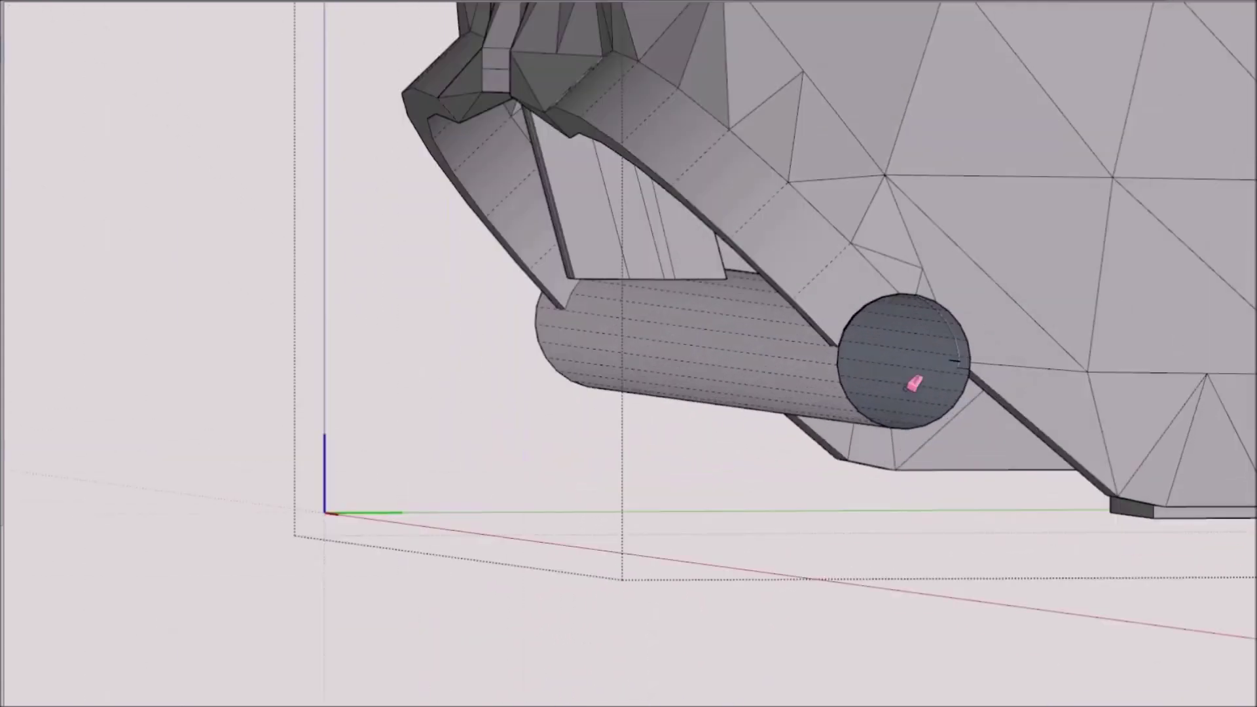
pyautogui.scroll(5, 810, 328)
pyautogui.scroll(-5, 804, 207)
pyautogui.moveTo(803, 202)
pyautogui.mouseDown(button='middle')
pyautogui.moveTo(853, 404)
pyautogui.moveTo(1171, 506)
pyautogui.moveTo(937, 477)
pyautogui.mouseUp(button='middle')
pyautogui.scroll(-3, 936, 476)
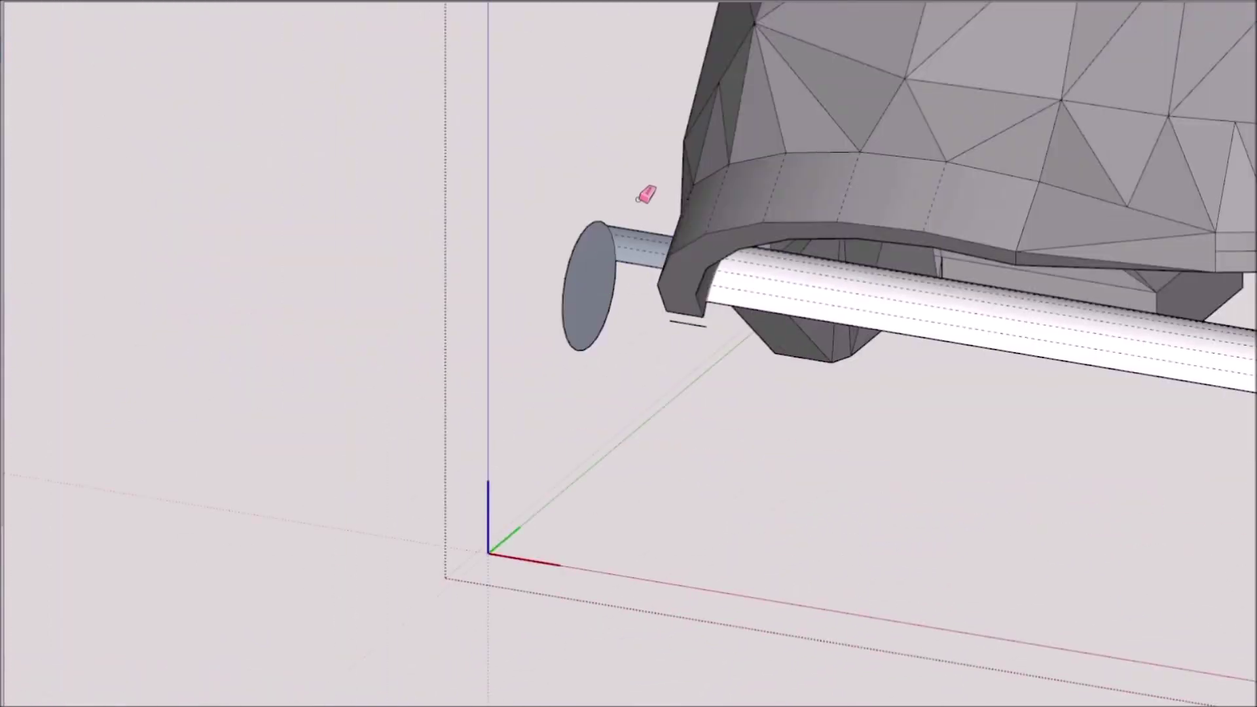
pyautogui.scroll(-5, 631, 397)
pyautogui.moveTo(903, 386)
pyautogui.mouseDown(button='middle')
pyautogui.moveTo(741, 414)
pyautogui.moveTo(589, 340)
pyautogui.mouseUp(button='middle')
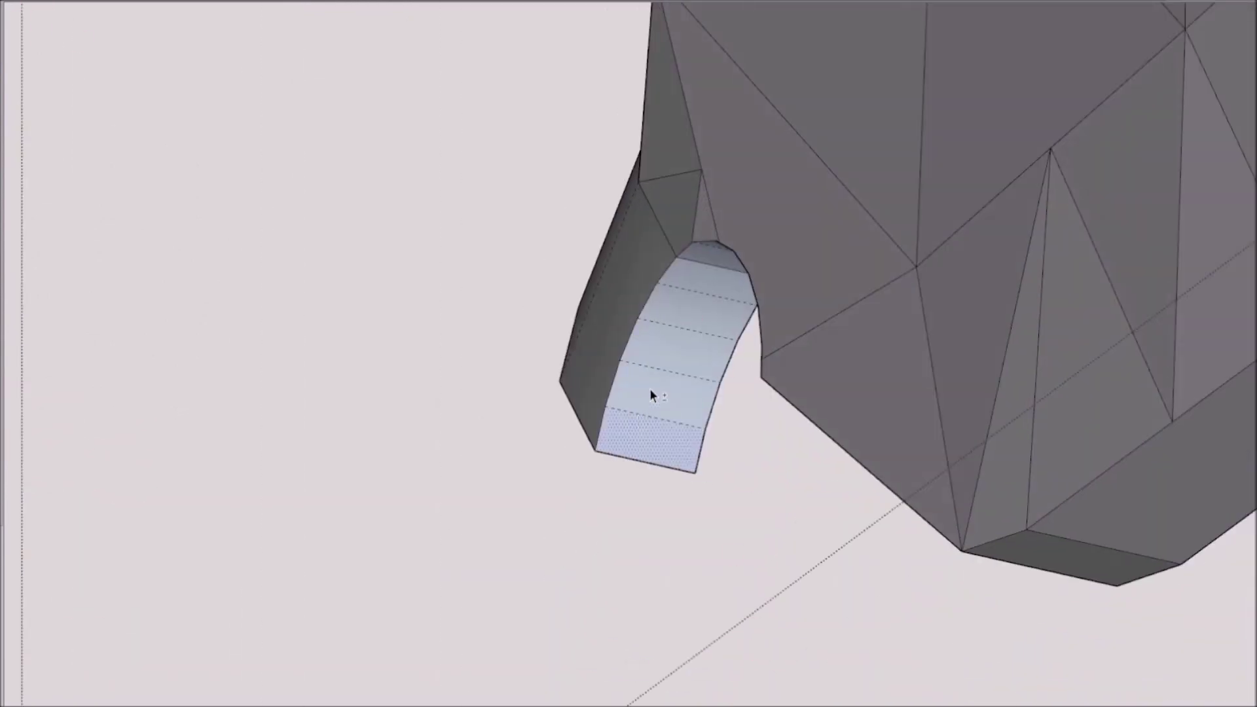
pyautogui.scroll(-4, 391, 325)
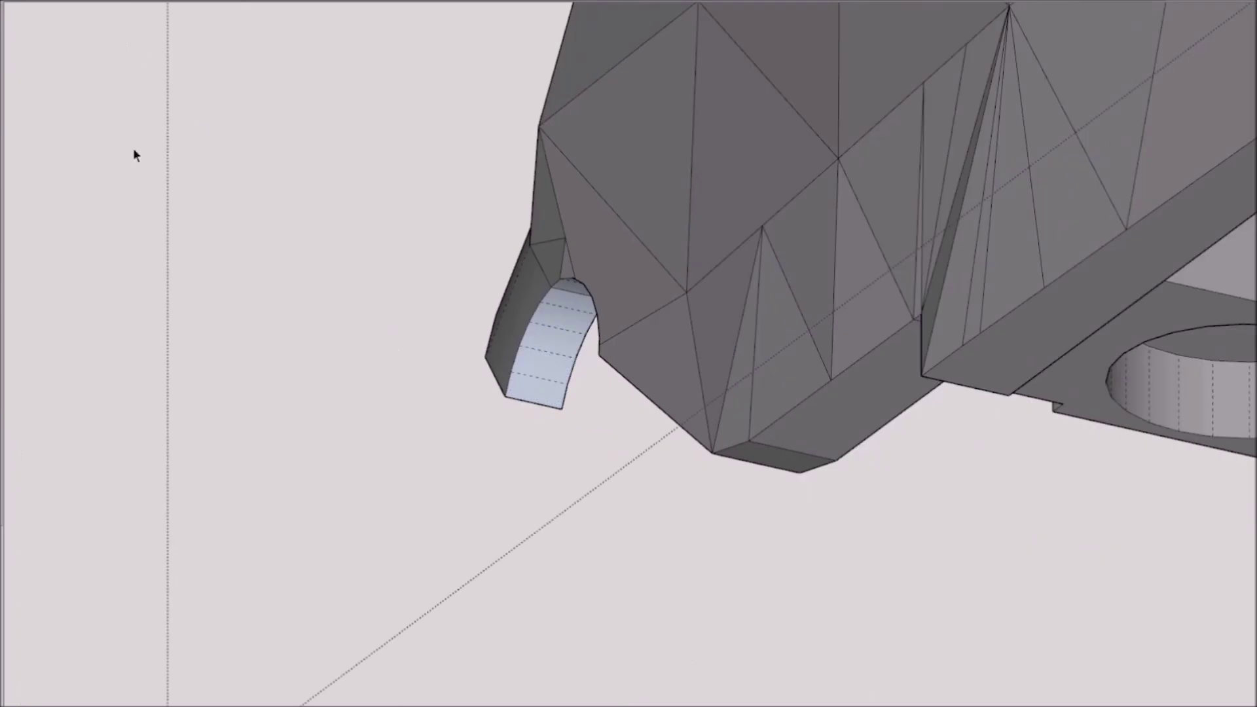
pyautogui.scroll(-8, 590, 497)
# Step: Delete the stray edges crossing the curved notch surface in the cap's rim and reverse its face
pyautogui.moveTo(536, 454); pyautogui.dragTo(954, 478, button='middle')
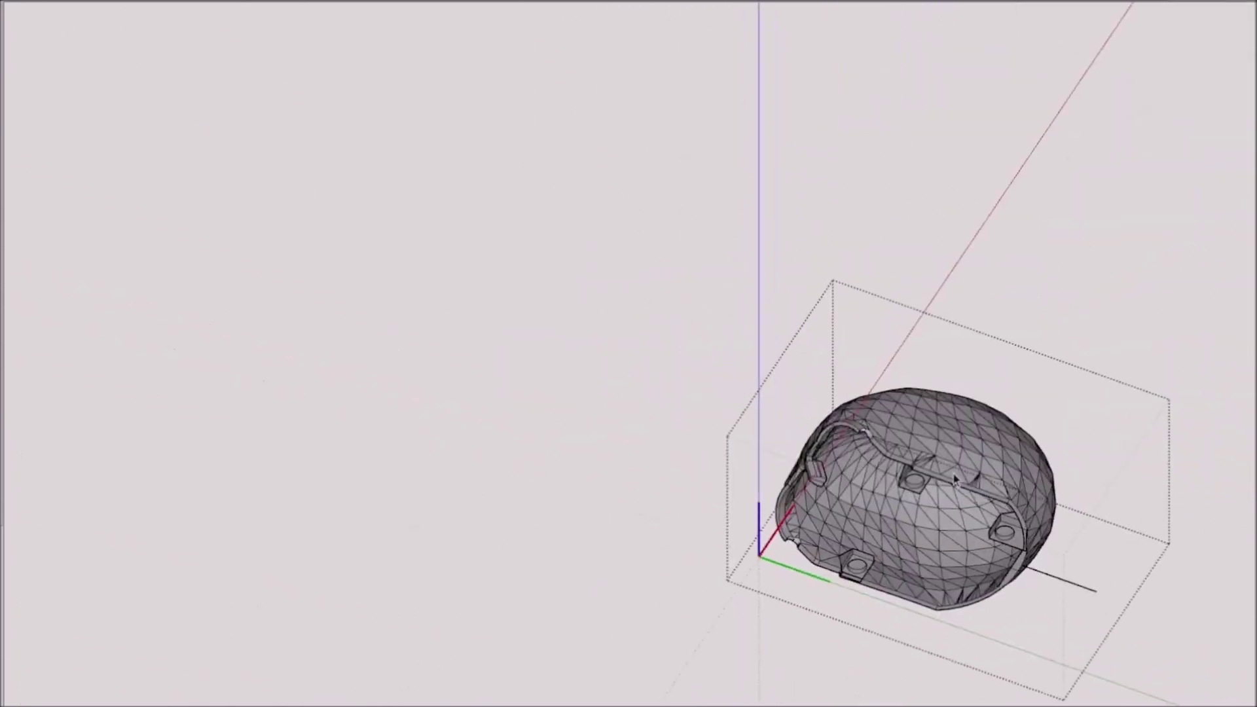
pyautogui.scroll(7, 950, 468)
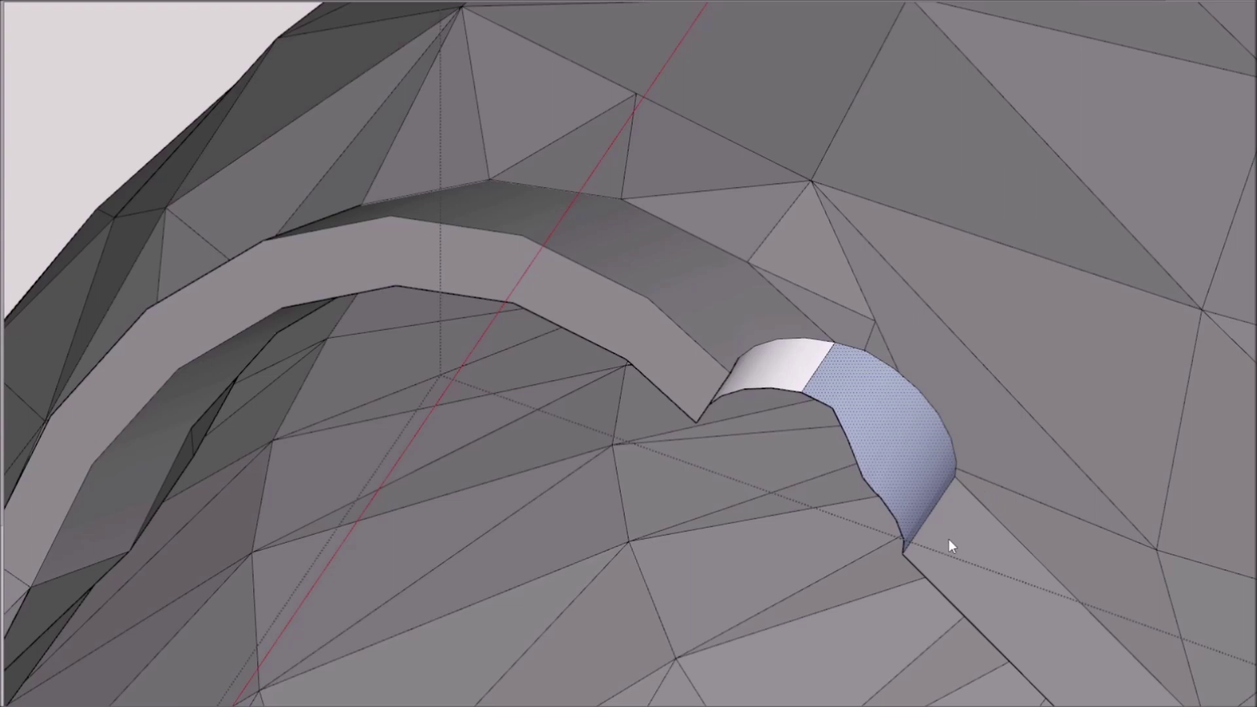
pyautogui.scroll(-7, 858, 487)
pyautogui.moveTo(751, 485); pyautogui.dragTo(699, 536, button='middle')
pyautogui.scroll(7, 702, 546)
pyautogui.click(626, 473)
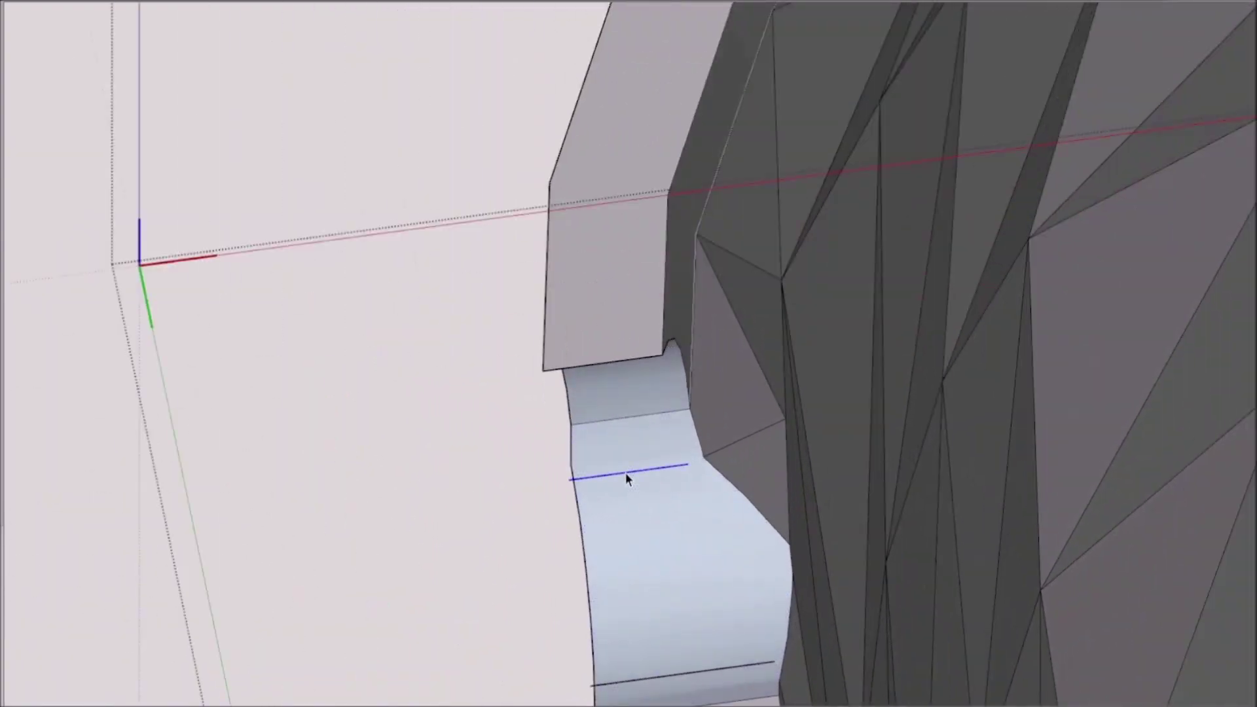
pyautogui.press('Delete')
pyautogui.click(645, 679)
pyautogui.press('Delete')
pyautogui.click(642, 464)
pyautogui.press('r')
pyautogui.scroll(-7, 662, 554)
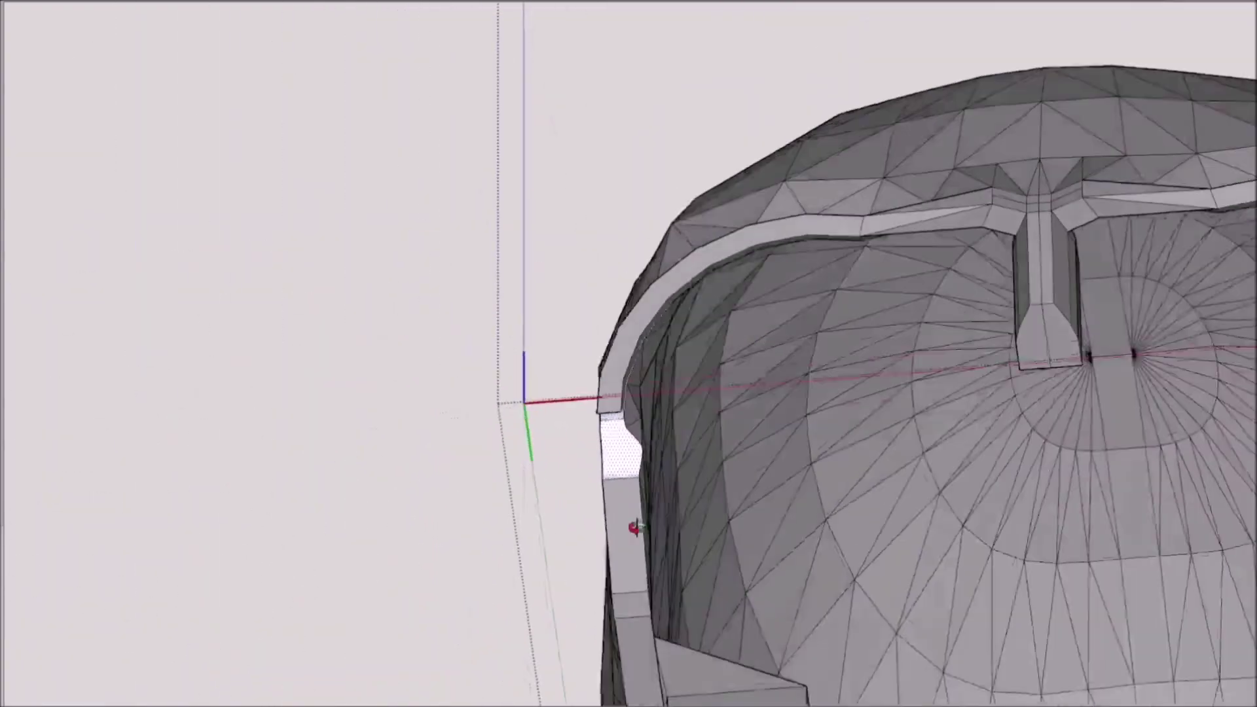
# Step: Examine the rounded notches on both sides of the cap's front rim from several angles
pyautogui.moveTo(634, 528); pyautogui.dragTo(267, 167, button='middle')
pyautogui.click(511, 360)
pyautogui.scroll(-6, 510, 373)
pyautogui.scroll(4, 790, 387)
pyautogui.click(790, 388)
pyautogui.moveTo(197, 340); pyautogui.dragTo(429, 303, button='middle')
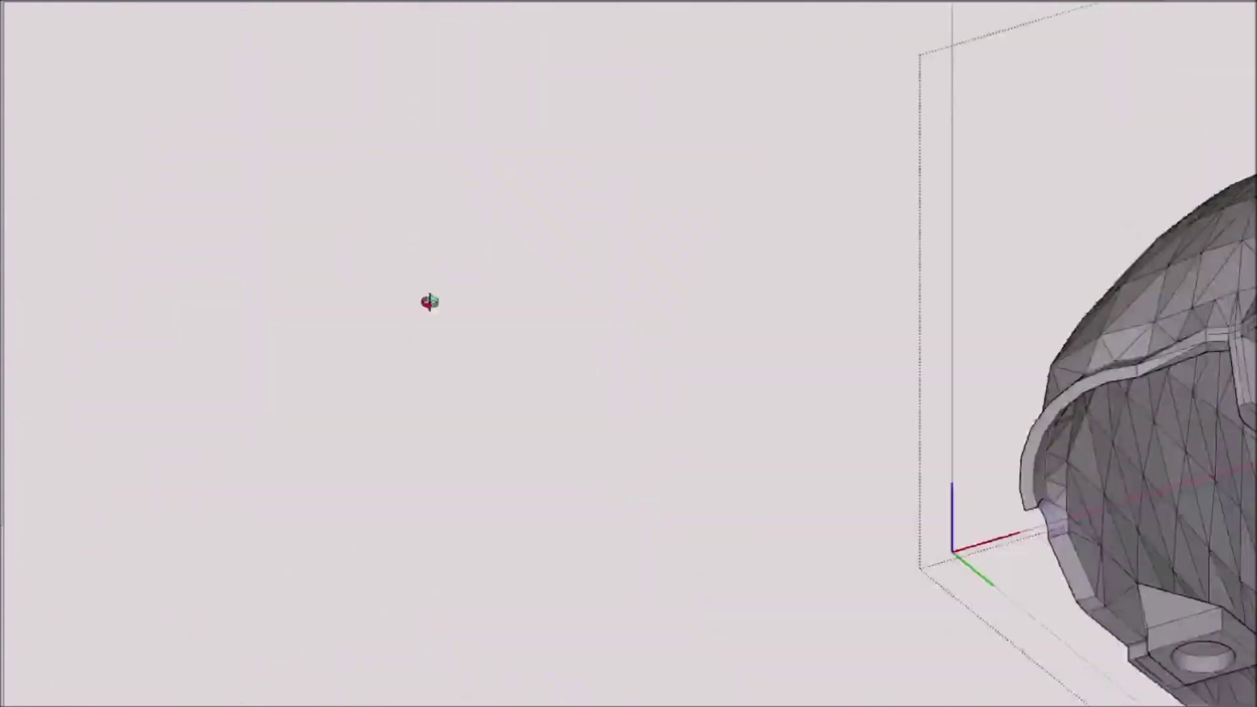
pyautogui.scroll(-4, 379, 248)
pyautogui.moveTo(378, 248)
pyautogui.mouseDown(button='middle')
pyautogui.moveTo(876, 356)
pyautogui.moveTo(771, 190)
pyautogui.mouseUp(button='middle')
pyautogui.scroll(5, 759, 170)
pyautogui.click(749, 151)
pyautogui.scroll(-4, 759, 281)
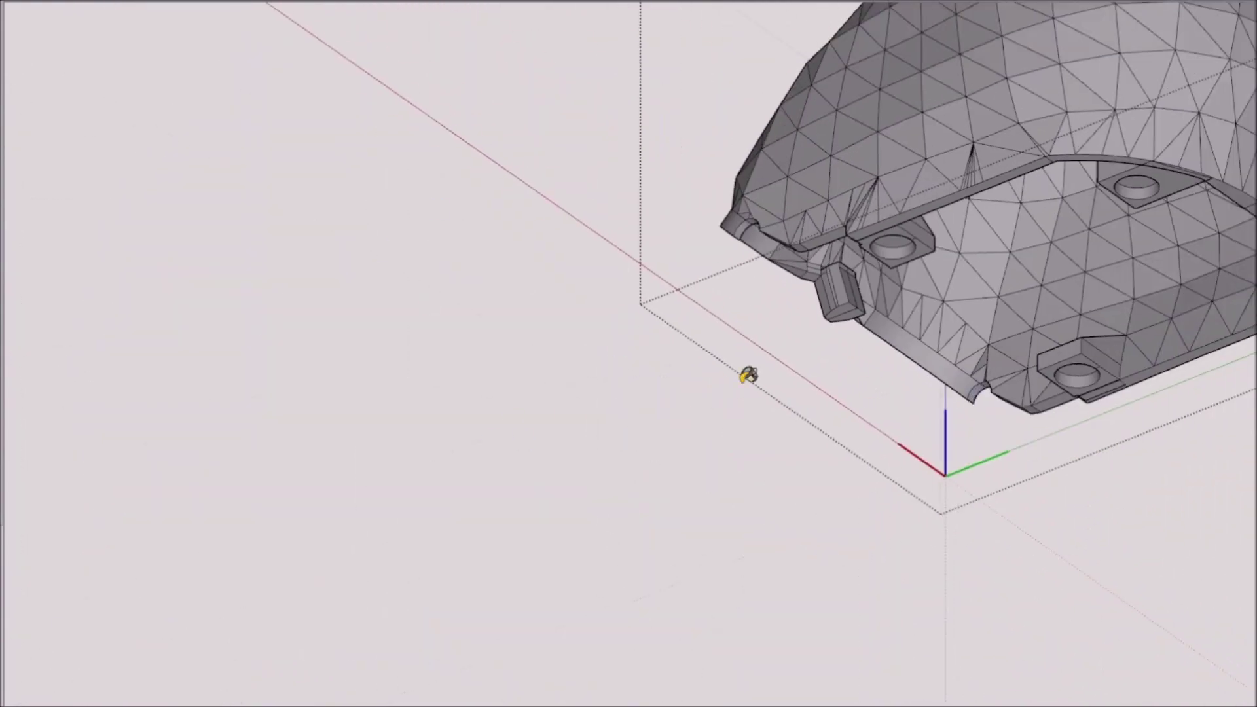
pyautogui.moveTo(749, 373); pyautogui.dragTo(926, 424, button='middle')
# Step: Close the skull cap's group, return the cap onto the skull base, and check the notch around the hinge tab
pyautogui.click(13, 8)
pyautogui.scroll(-4, 340, 163)
pyautogui.moveTo(453, 213); pyautogui.dragTo(942, 472, button='middle')
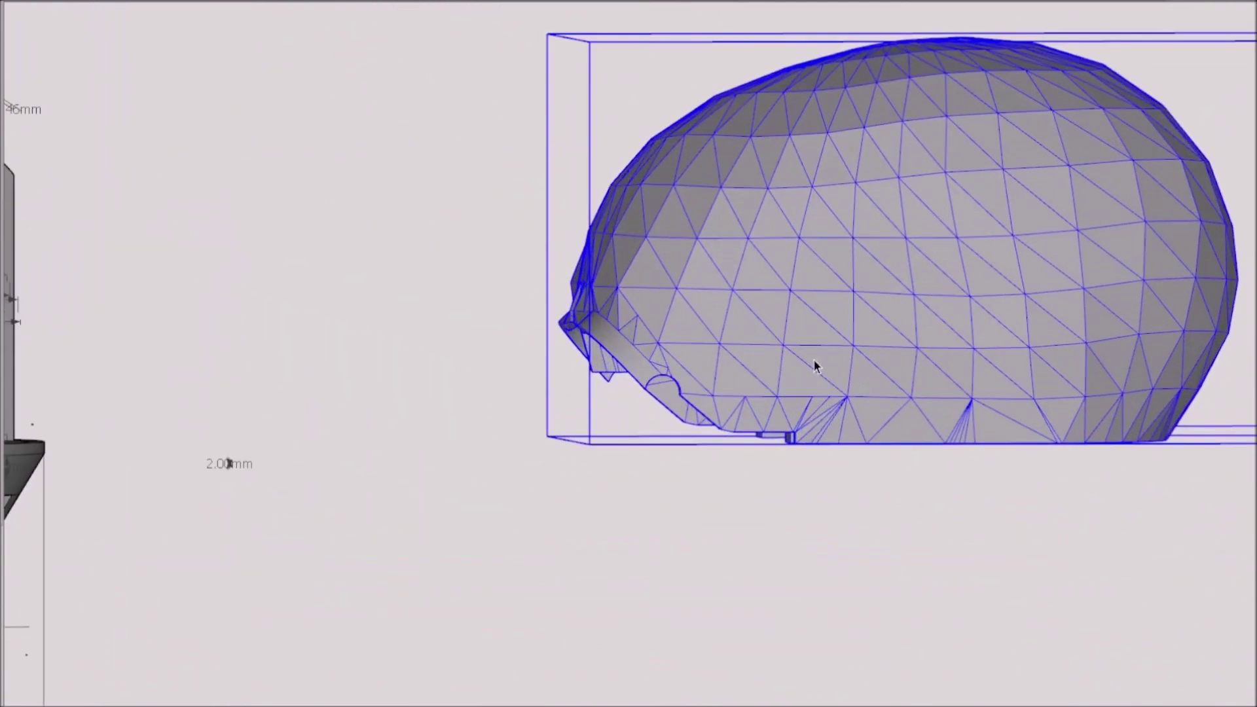
pyautogui.hotkey('ctrl', 'z')
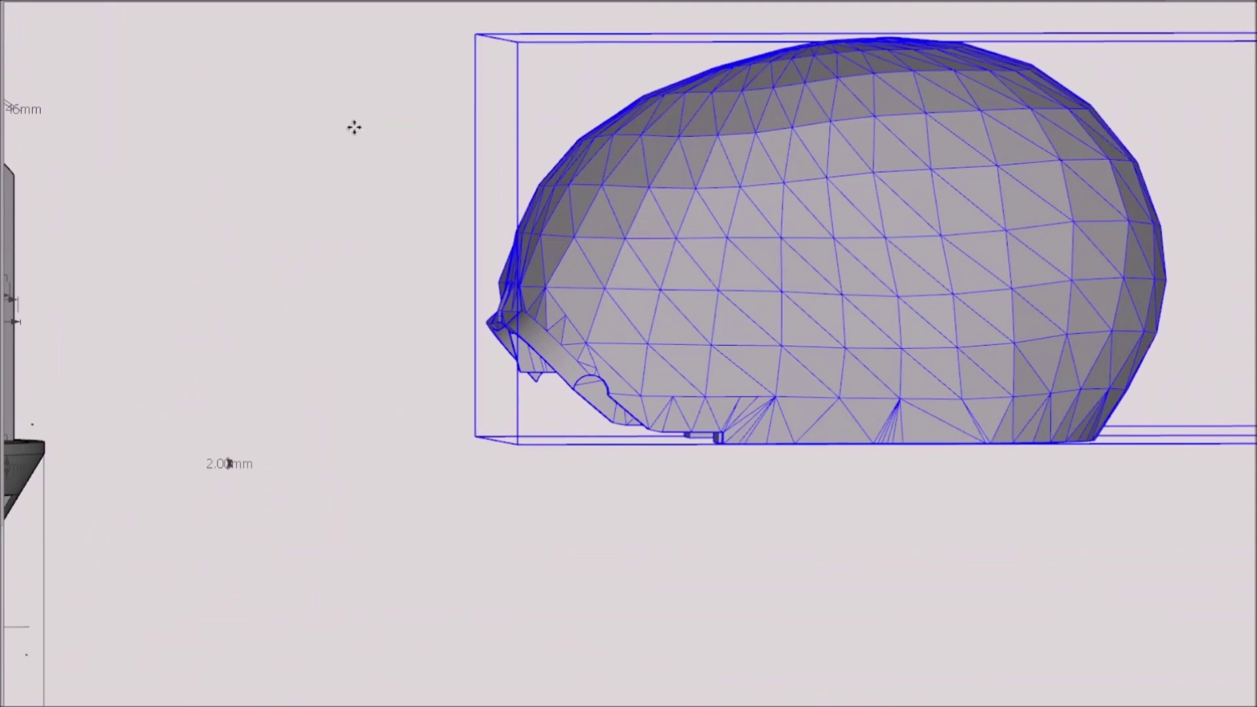
pyautogui.hotkey('ctrl', 'z')
pyautogui.scroll(-8, 427, 367)
pyautogui.scroll(10, 196, 354)
pyautogui.scroll(3, 526, 373)
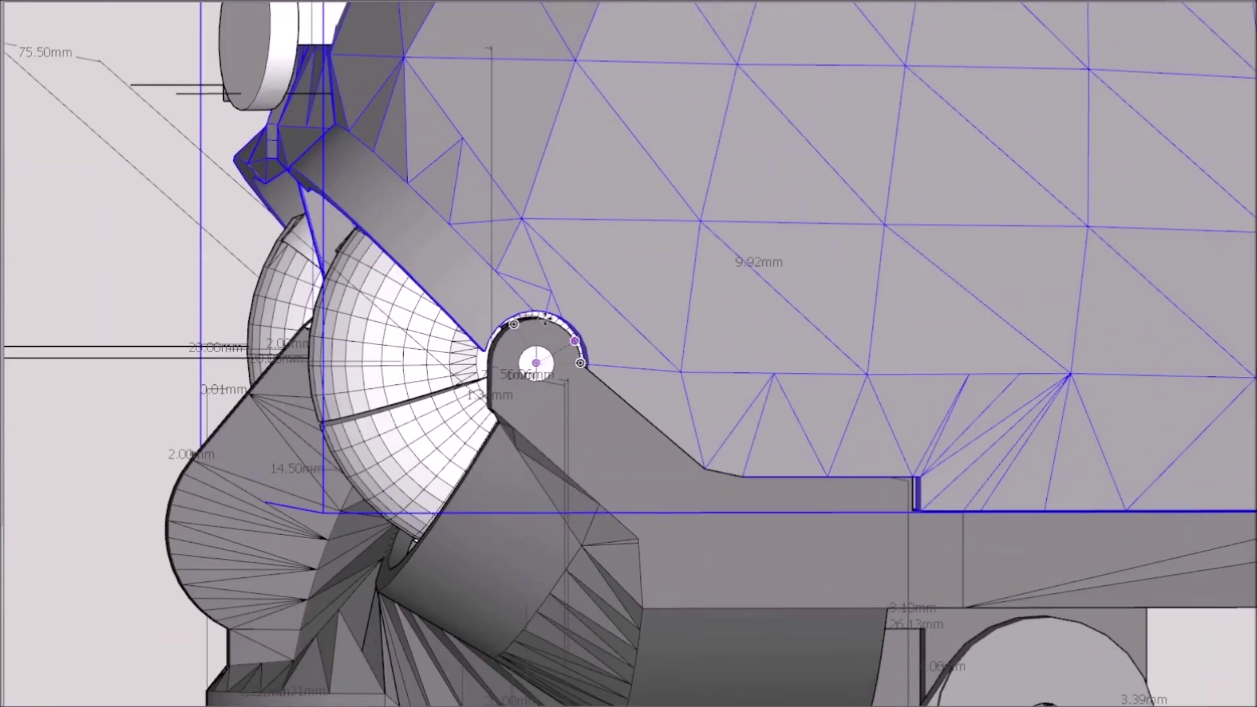
pyautogui.scroll(-7, 526, 373)
pyautogui.moveTo(526, 373); pyautogui.dragTo(937, 466, button='middle')
pyautogui.press('F4')
pyautogui.press('r')
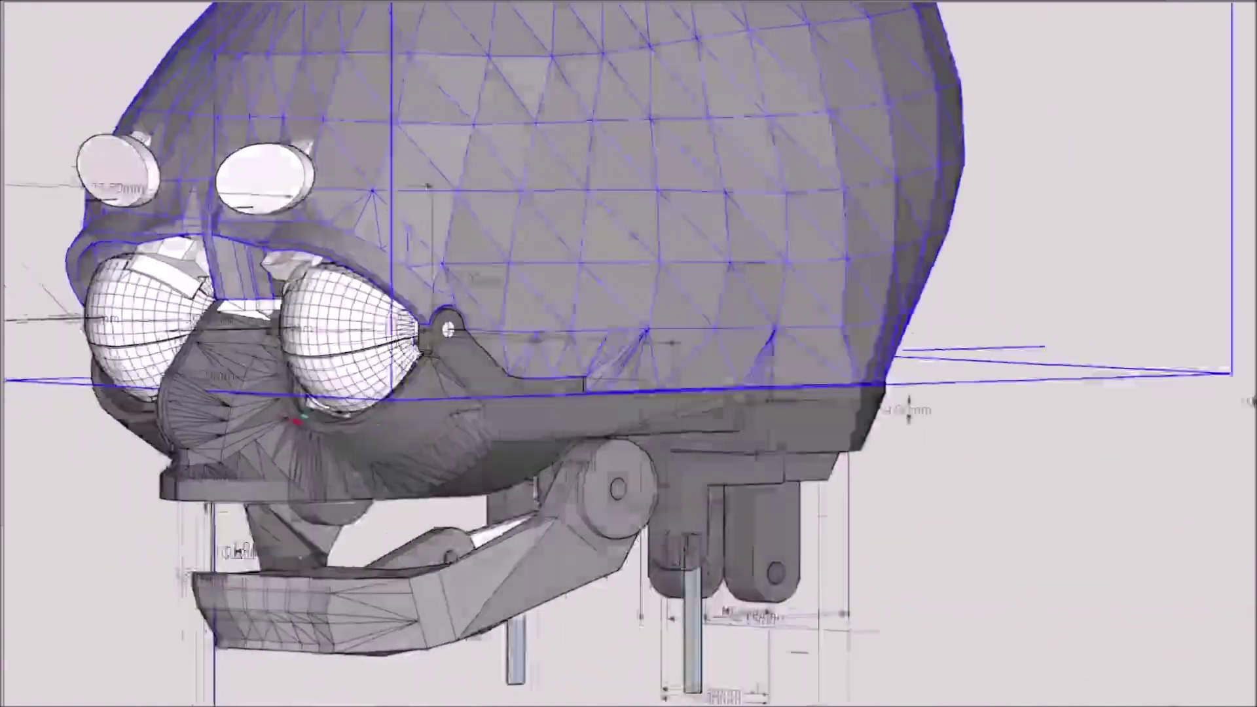